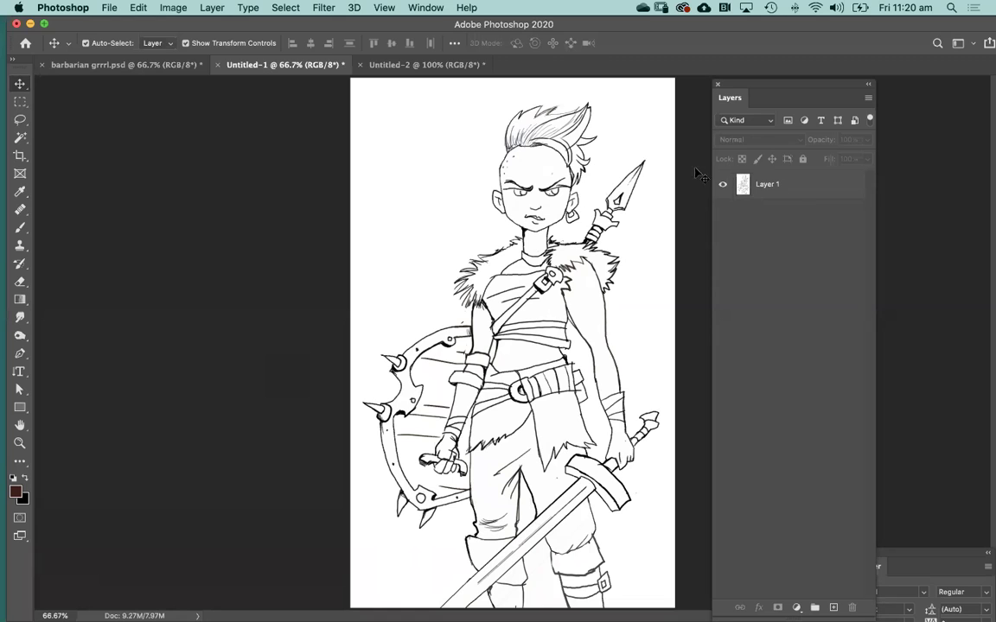
Step: Switch the line-art layer's blend mode to Normal and back to Multiply
{"action": "left_click", "coordinate": [817, 184]}
{"action": "left_click", "coordinate": [741, 141]}
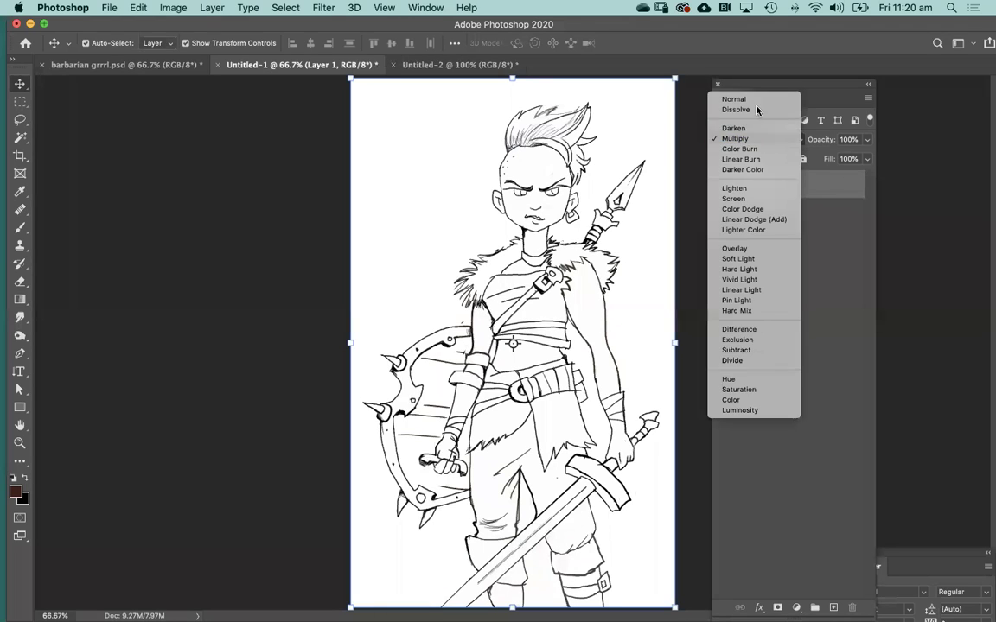
{"action": "left_click", "coordinate": [757, 101]}
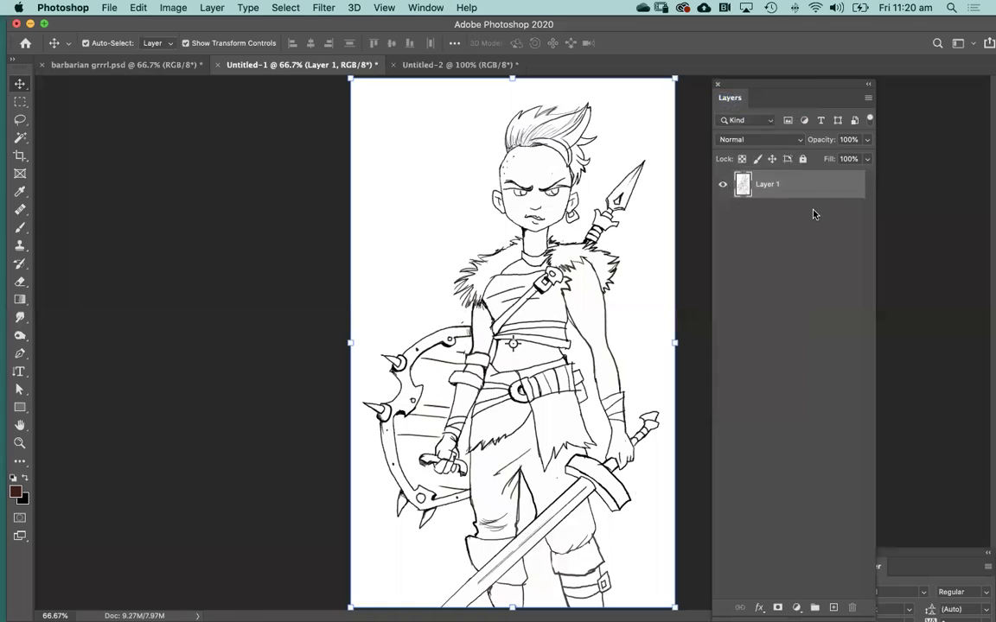
{"action": "left_click", "coordinate": [754, 142]}
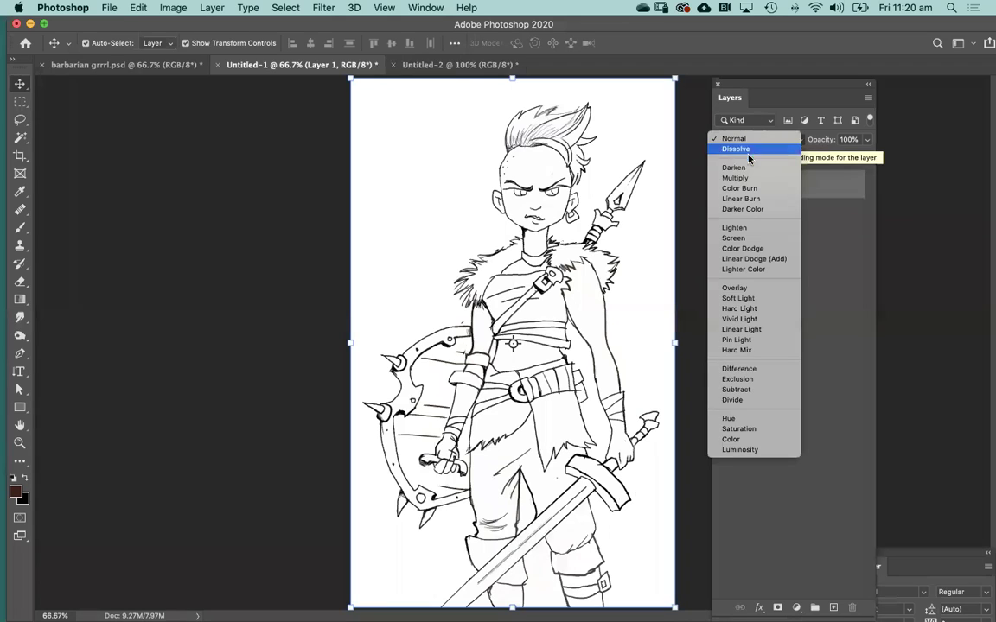
{"action": "left_click", "coordinate": [741, 178]}
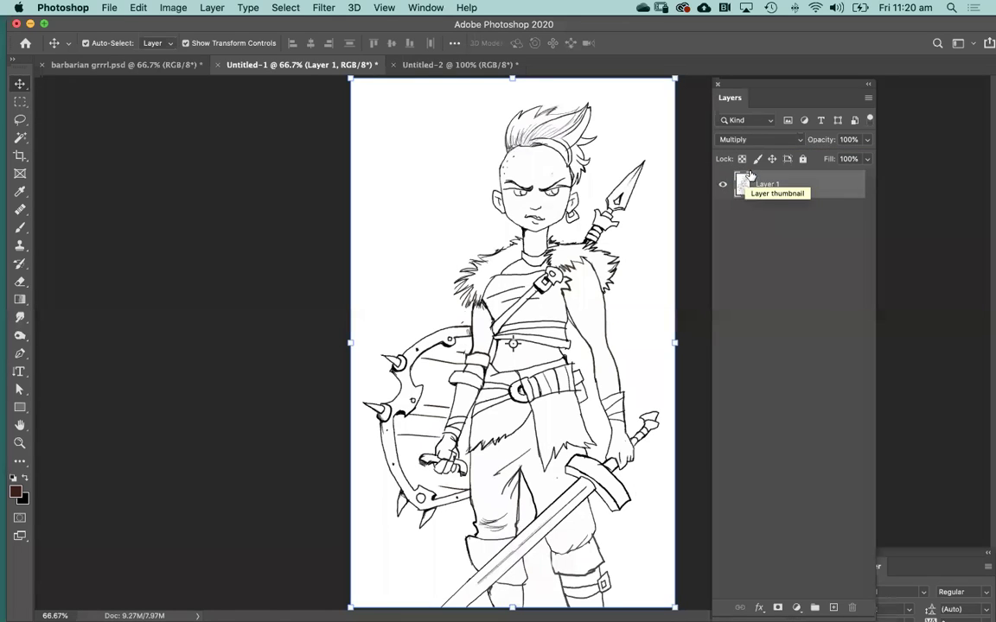
{"action": "left_click", "coordinate": [758, 228]}
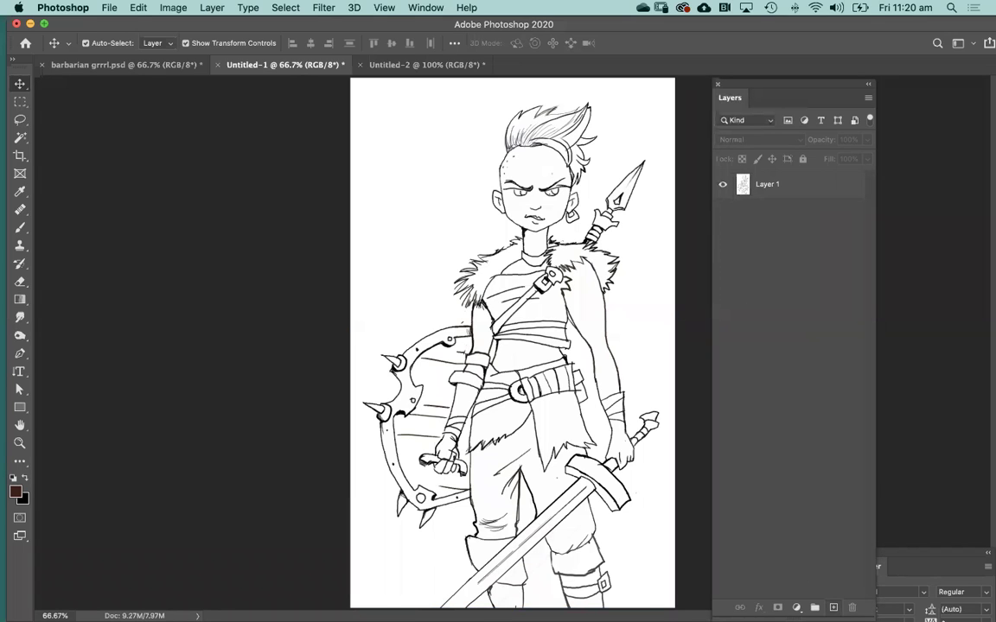
Step: Create a new layer beneath the line art and lock the line-art layer completely
{"action": "key", "text": "super+shift+alt+n"}
{"action": "left_click_drag", "start_coordinate": [781, 182], "coordinate": [773, 237]}
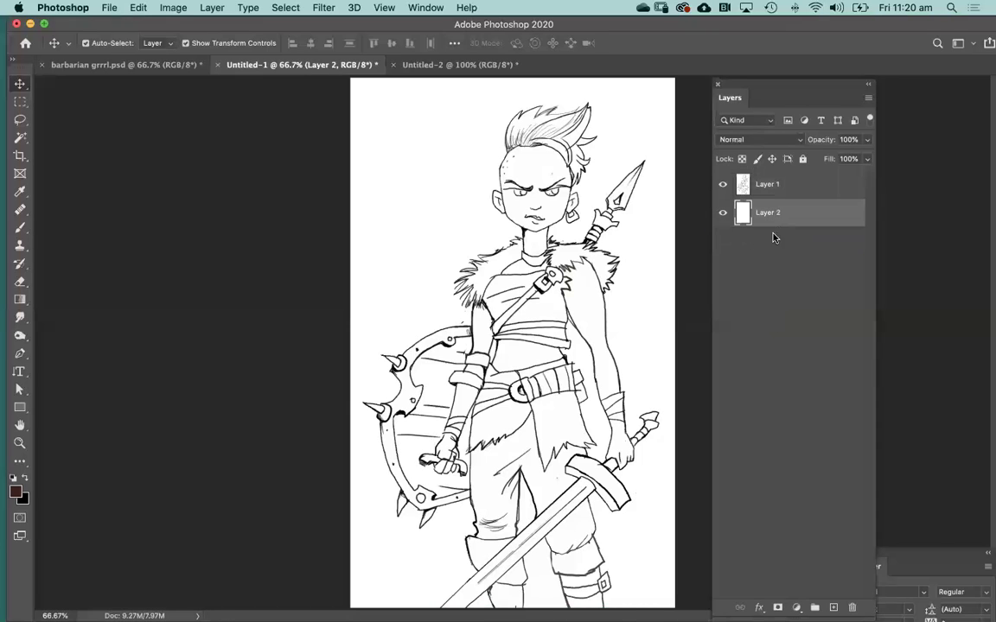
{"action": "left_click", "coordinate": [784, 186]}
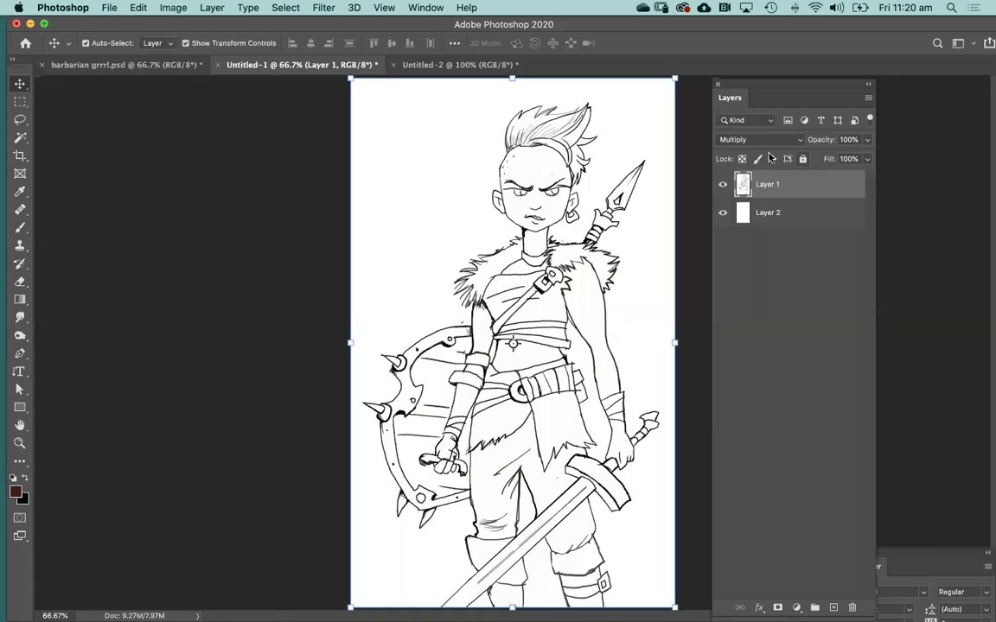
{"action": "left_click", "coordinate": [802, 159]}
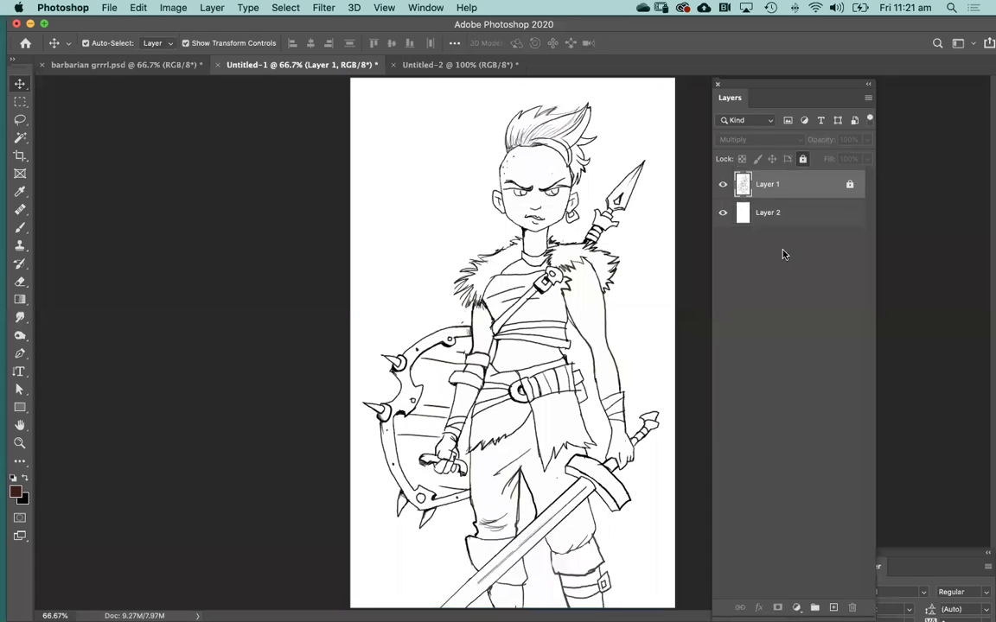
Step: With Layer 2 active, select the white background around the figure using the Magic Wand
{"action": "left_click", "coordinate": [792, 213]}
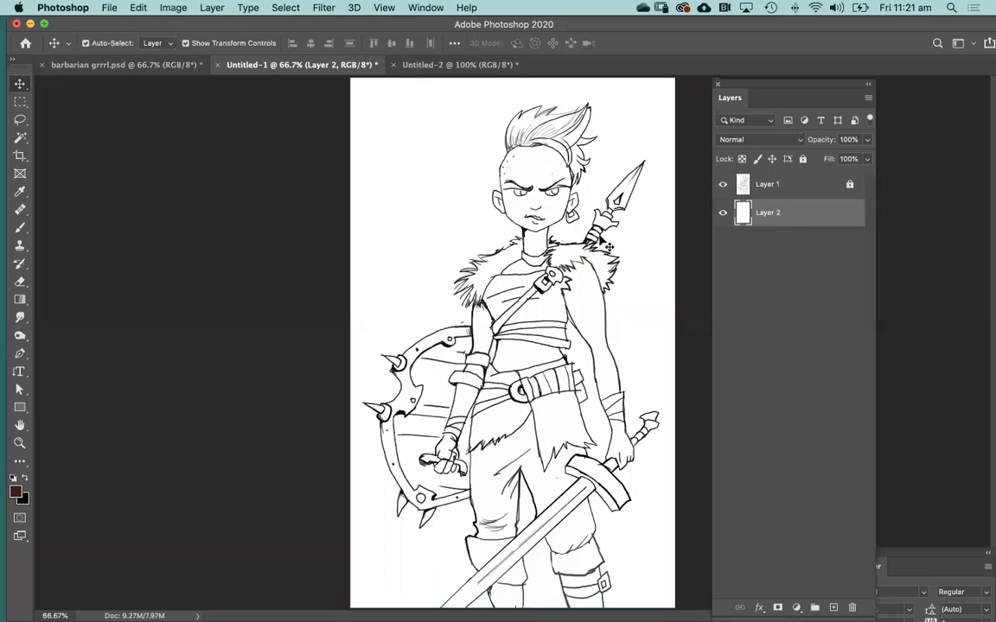
{"action": "left_click", "coordinate": [21, 138]}
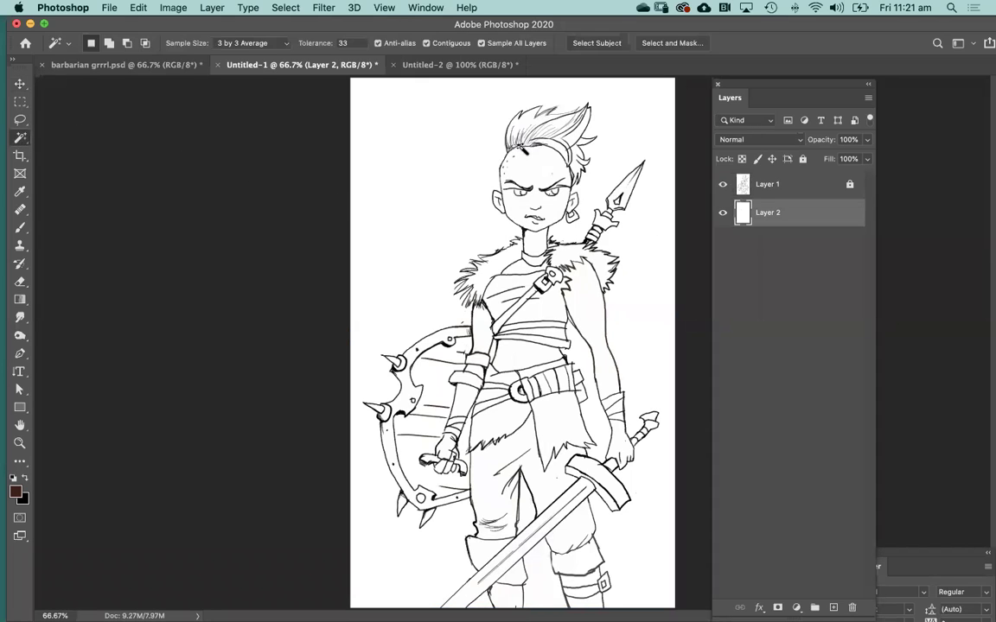
{"action": "left_click", "coordinate": [447, 147]}
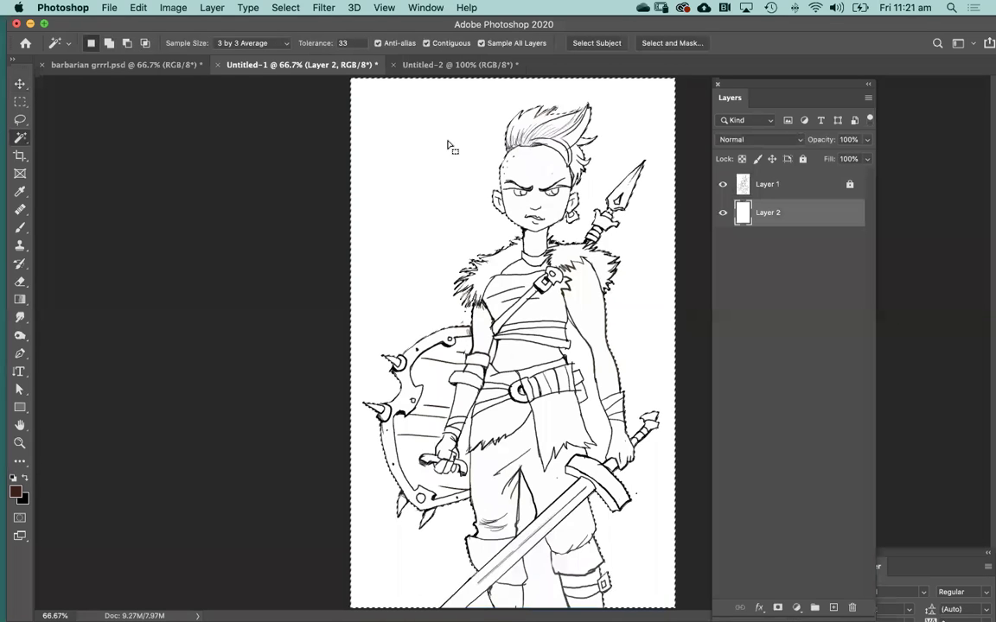
Step: Inspect the selection edge up close around the shoulders, shield and legs
{"action": "left_click_drag", "start_coordinate": [592, 261], "coordinate": [752, 415]}
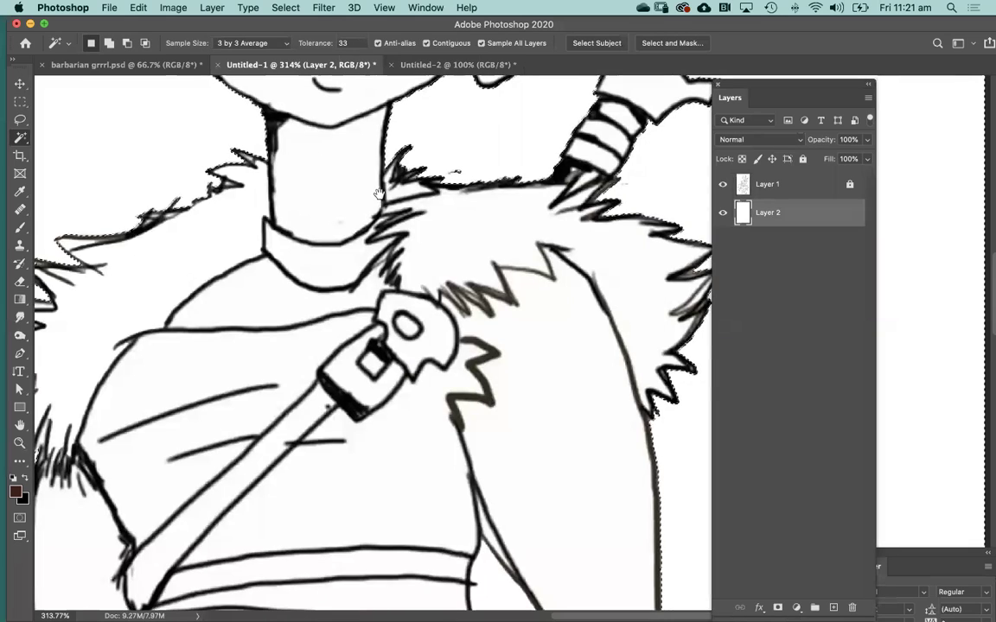
{"action": "left_click_drag", "start_coordinate": [295, 328], "coordinate": [432, 206]}
{"action": "left_click_drag", "start_coordinate": [443, 120], "coordinate": [475, 34]}
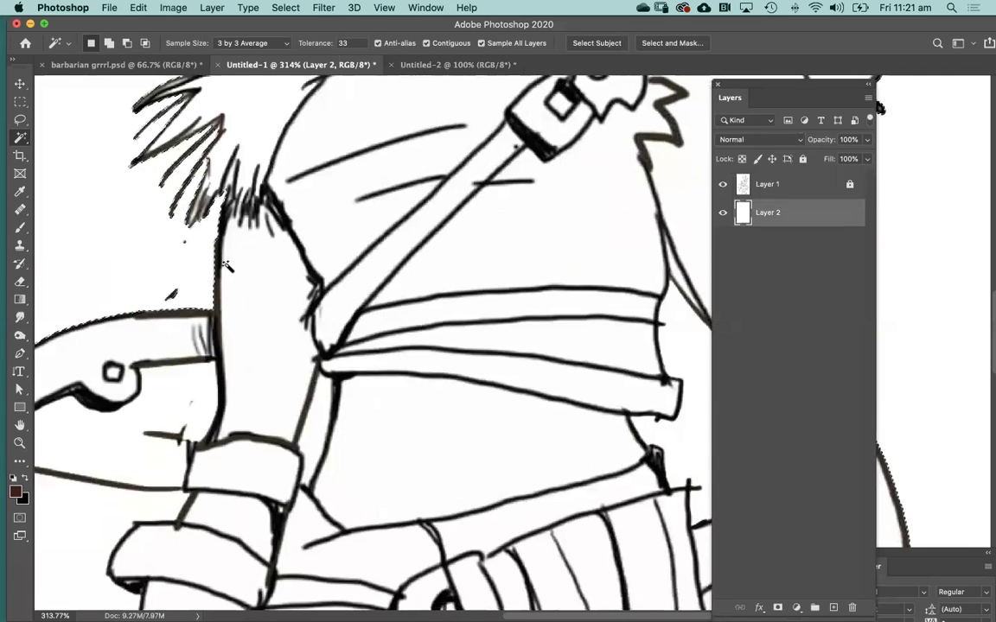
{"action": "left_click_drag", "start_coordinate": [146, 488], "coordinate": [396, 109]}
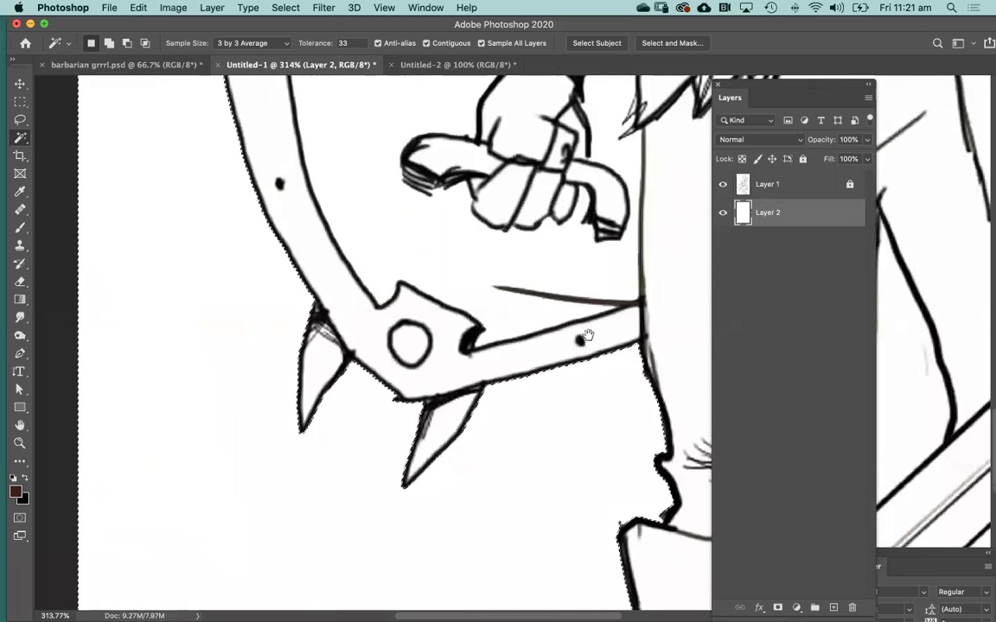
{"action": "scroll", "coordinate": [377, 223], "scroll_direction": "right", "scroll_amount": 10}
{"action": "scroll", "coordinate": [377, 222], "scroll_direction": "down", "scroll_amount": 5}
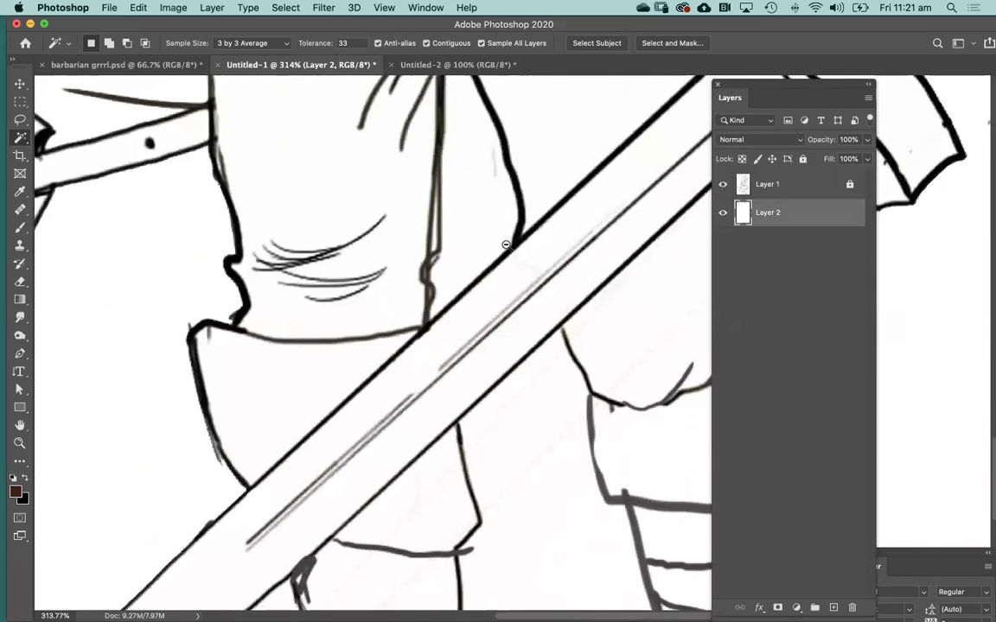
{"action": "left_click", "coordinate": [507, 249], "text": "alt"}
{"action": "left_click", "coordinate": [506, 249], "text": "alt"}
{"action": "left_click", "coordinate": [507, 248], "text": "alt"}
Step: Add the enclosed background gap between the legs to the selection and check the rest of the outline
{"action": "scroll", "coordinate": [446, 282], "scroll_direction": "right", "scroll_amount": 3}
{"action": "scroll", "coordinate": [447, 282], "scroll_direction": "up", "scroll_amount": 3}
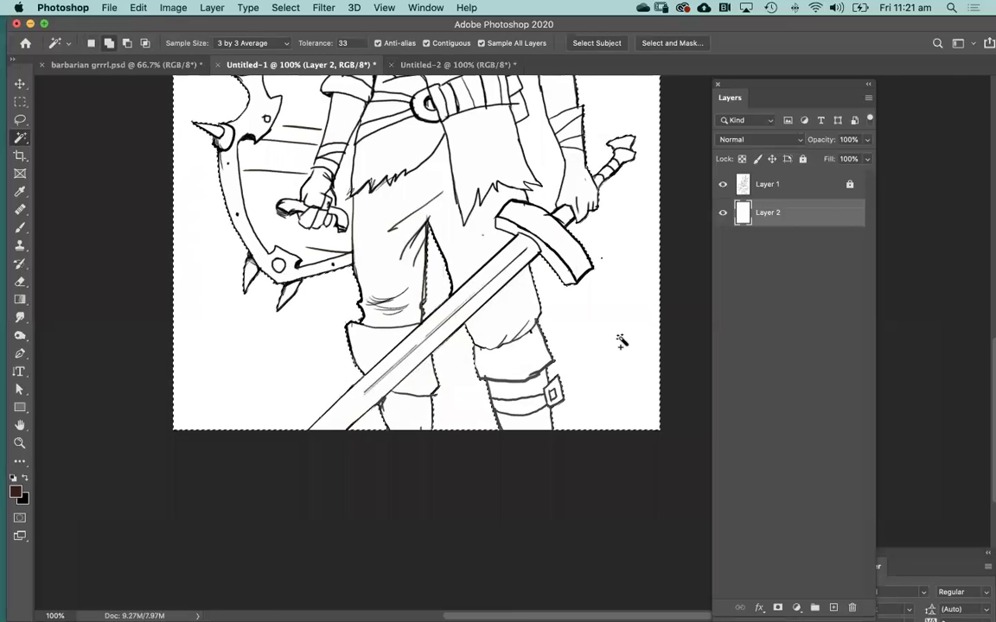
{"action": "key", "text": "super+d"}
{"action": "left_click_drag", "start_coordinate": [527, 319], "coordinate": [508, 489]}
{"action": "left_click", "coordinate": [519, 302], "text": "shift"}
{"action": "scroll", "coordinate": [561, 298], "scroll_direction": "up", "scroll_amount": 5}
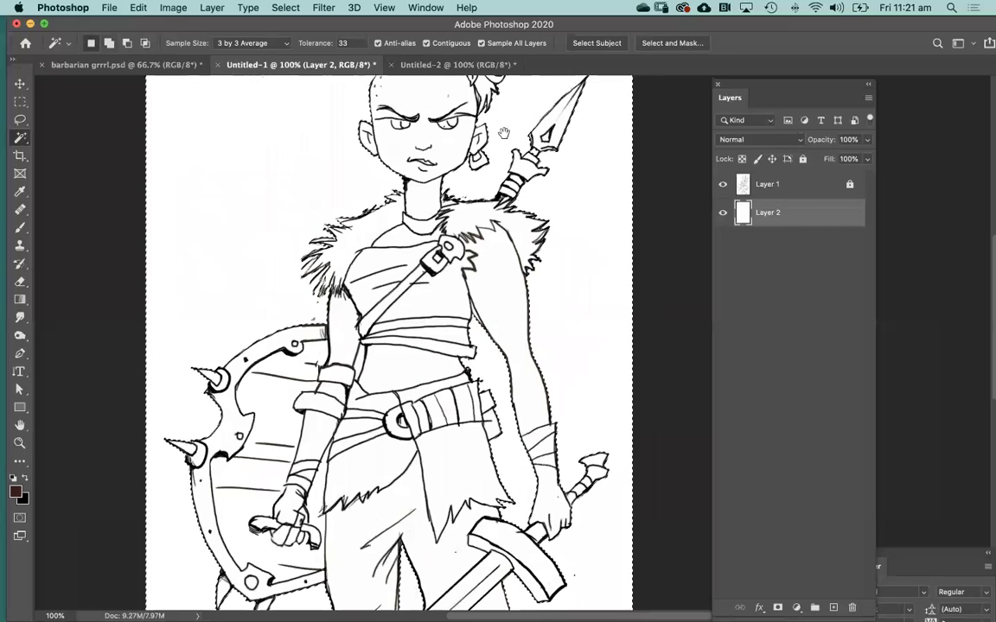
{"action": "scroll", "coordinate": [516, 196], "scroll_direction": "up", "scroll_amount": 3}
{"action": "scroll", "coordinate": [512, 202], "scroll_direction": "down", "scroll_amount": 1}
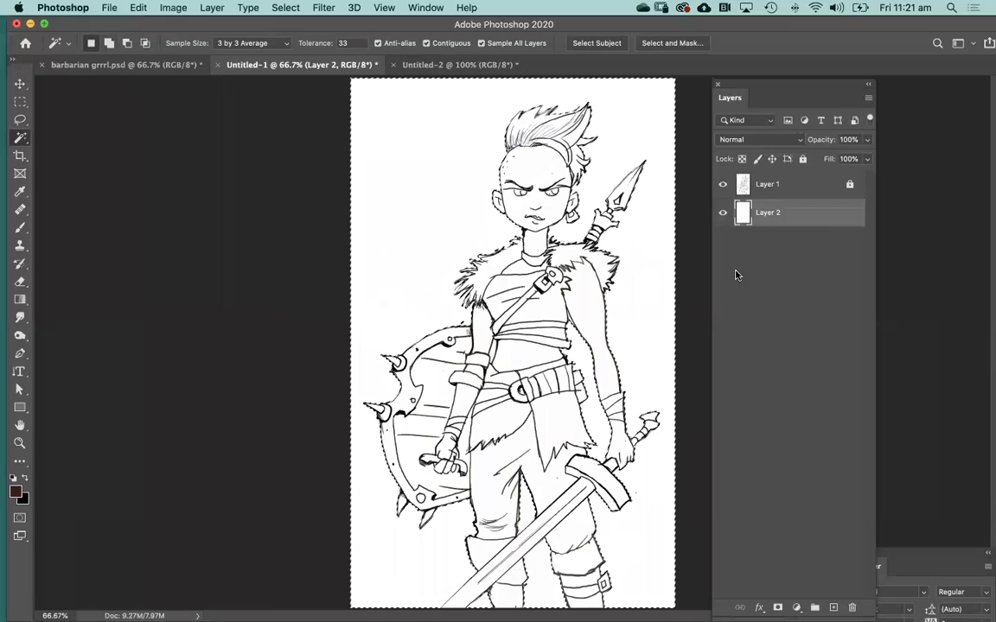
Step: Invert the selection so it covers the figure instead of the background
{"action": "left_click", "coordinate": [285, 8]}
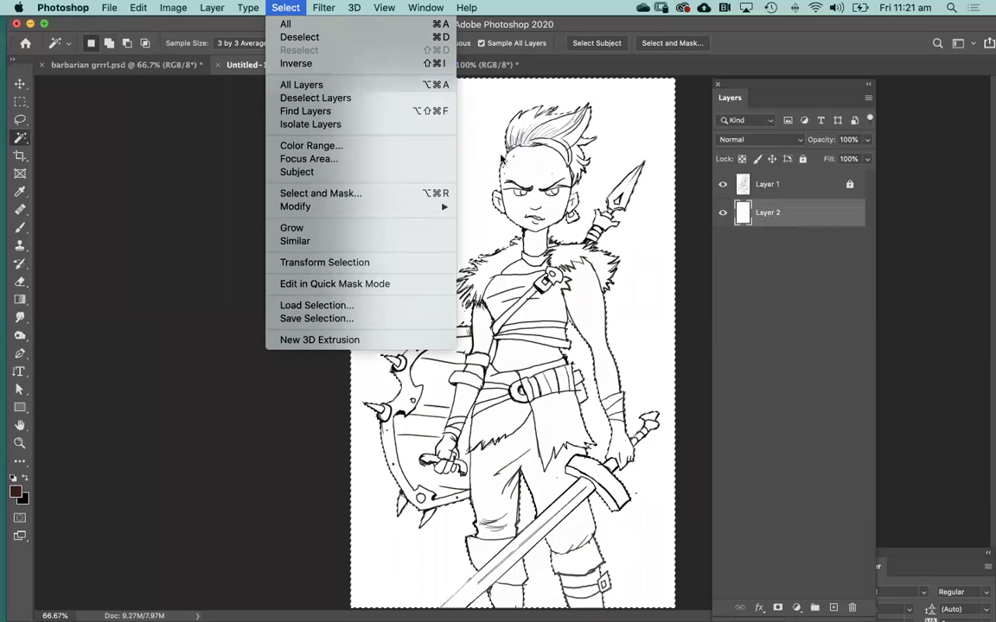
{"action": "left_click", "coordinate": [744, 287]}
{"action": "key", "text": "shift+super+i"}
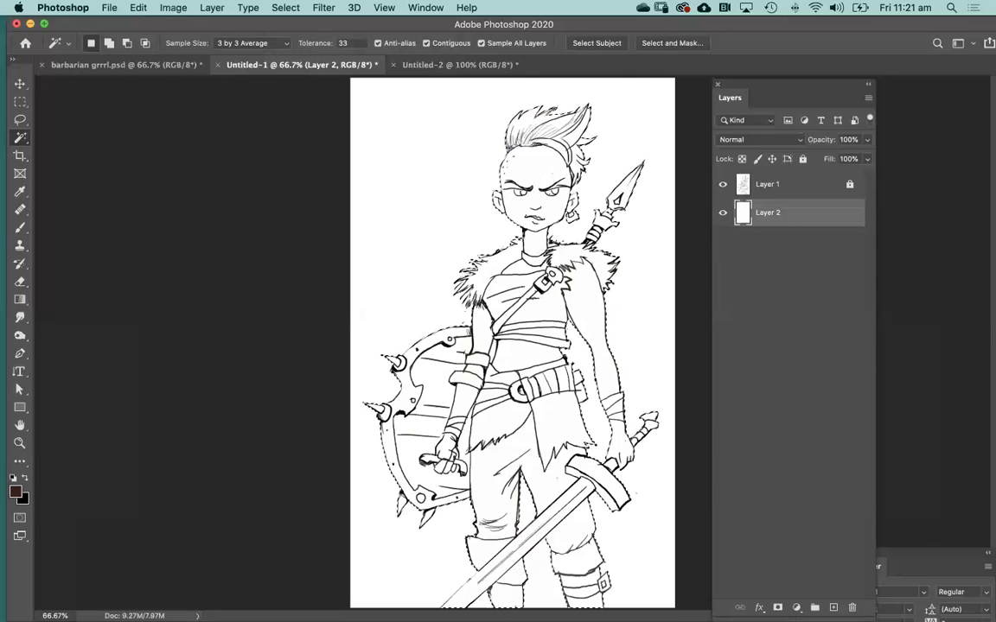
Step: Paint the selected figure salmon pink on Layer 2 with a soft 600-pixel brush, deselect, and check the colour without the line art
{"action": "key", "text": "b"}
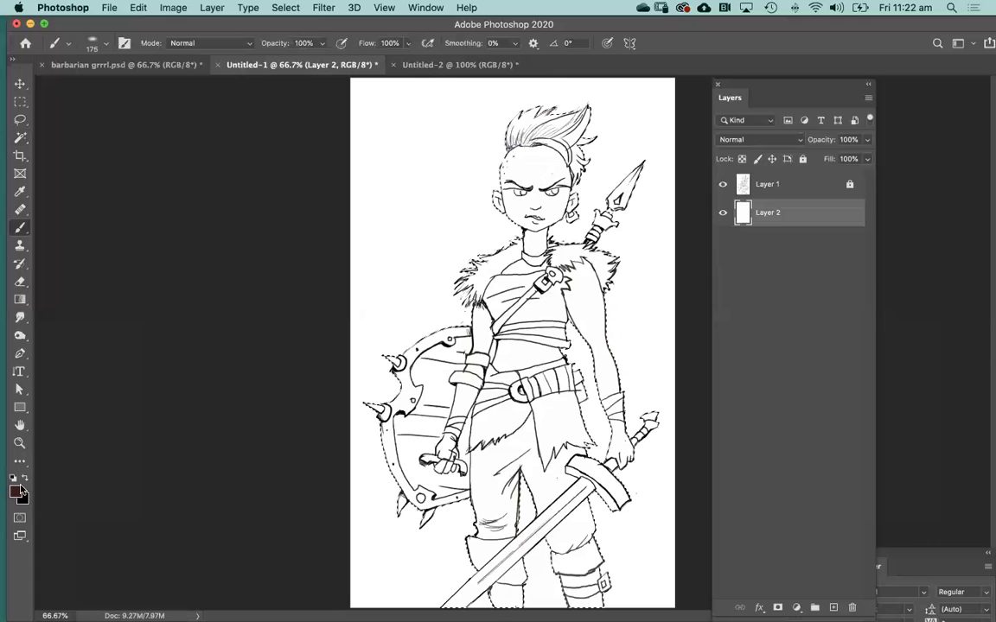
{"action": "left_click", "coordinate": [16, 491]}
{"action": "left_click", "coordinate": [656, 350]}
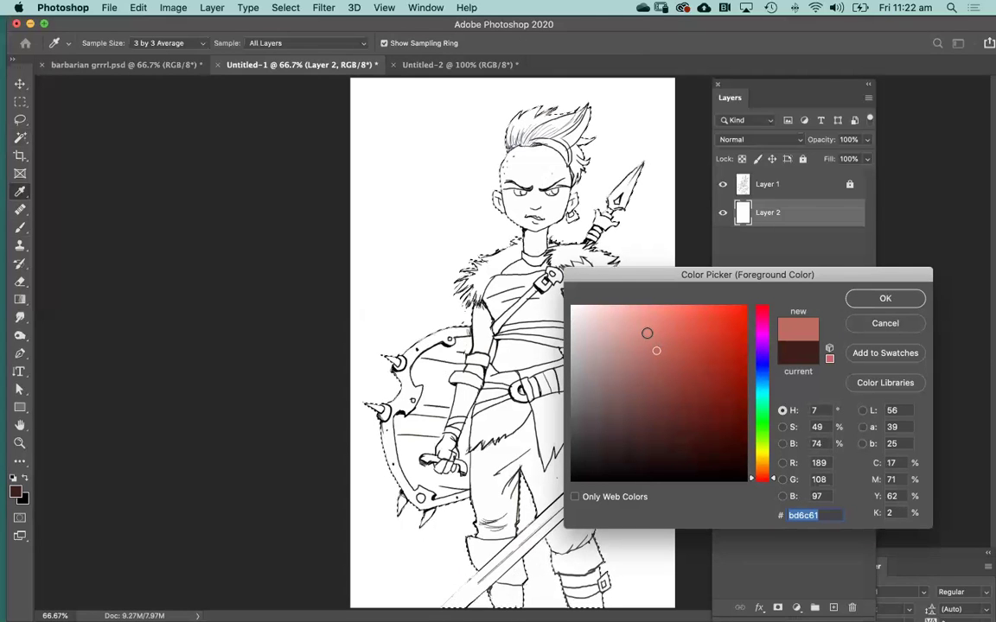
{"action": "left_click", "coordinate": [863, 297]}
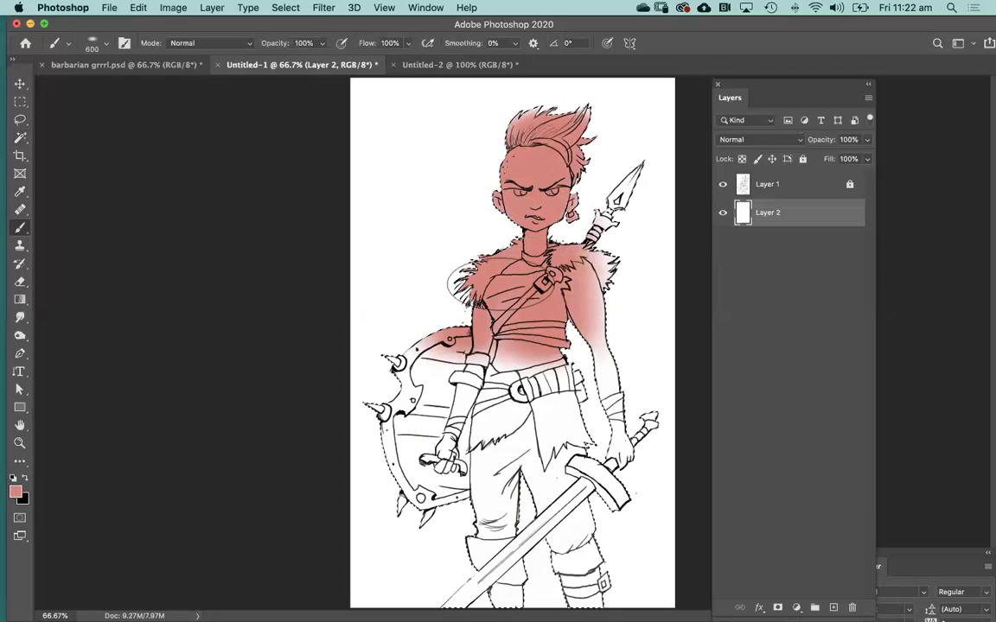
{"action": "left_click_drag", "start_coordinate": [498, 282], "coordinate": [406, 451]}
{"action": "mouse_move", "coordinate": [504, 325]}
{"action": "left_mouse_down"}
{"action": "mouse_move", "coordinate": [519, 398]}
{"action": "mouse_move", "coordinate": [545, 363]}
{"action": "left_mouse_up"}
{"action": "mouse_move", "coordinate": [627, 168]}
{"action": "left_mouse_down"}
{"action": "mouse_move", "coordinate": [579, 292]}
{"action": "mouse_move", "coordinate": [596, 490]}
{"action": "mouse_move", "coordinate": [587, 533]}
{"action": "mouse_move", "coordinate": [594, 454]}
{"action": "mouse_move", "coordinate": [555, 548]}
{"action": "mouse_move", "coordinate": [516, 506]}
{"action": "mouse_move", "coordinate": [561, 593]}
{"action": "left_mouse_up"}
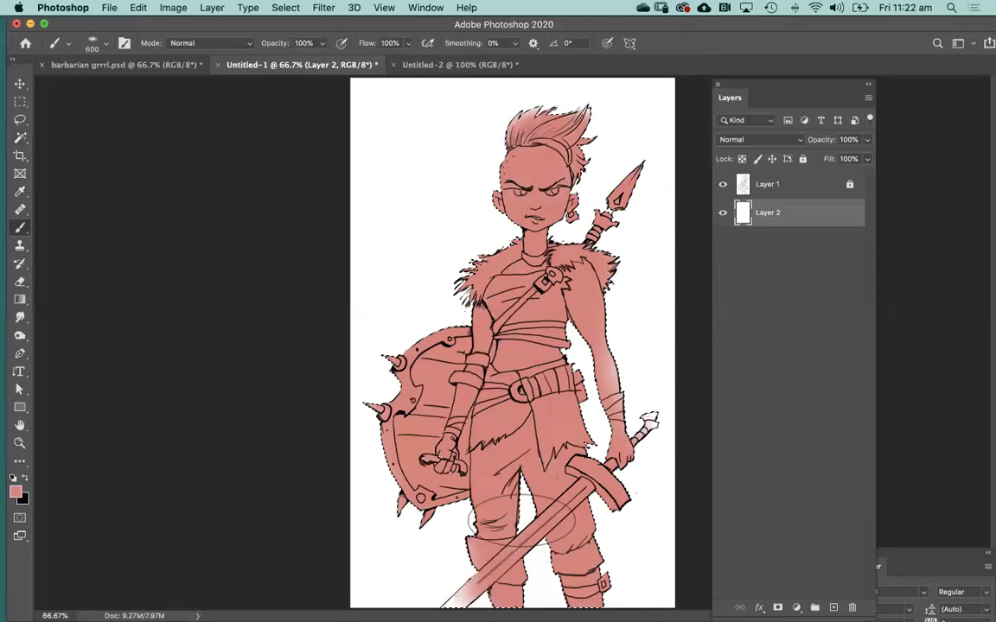
{"action": "mouse_move", "coordinate": [542, 124]}
{"action": "left_mouse_down"}
{"action": "mouse_move", "coordinate": [540, 379]}
{"action": "mouse_move", "coordinate": [577, 395]}
{"action": "mouse_move", "coordinate": [613, 382]}
{"action": "mouse_move", "coordinate": [600, 490]}
{"action": "mouse_move", "coordinate": [559, 544]}
{"action": "mouse_move", "coordinate": [648, 384]}
{"action": "left_mouse_up"}
{"action": "key", "text": "ctrl+d"}
{"action": "left_click", "coordinate": [722, 184]}
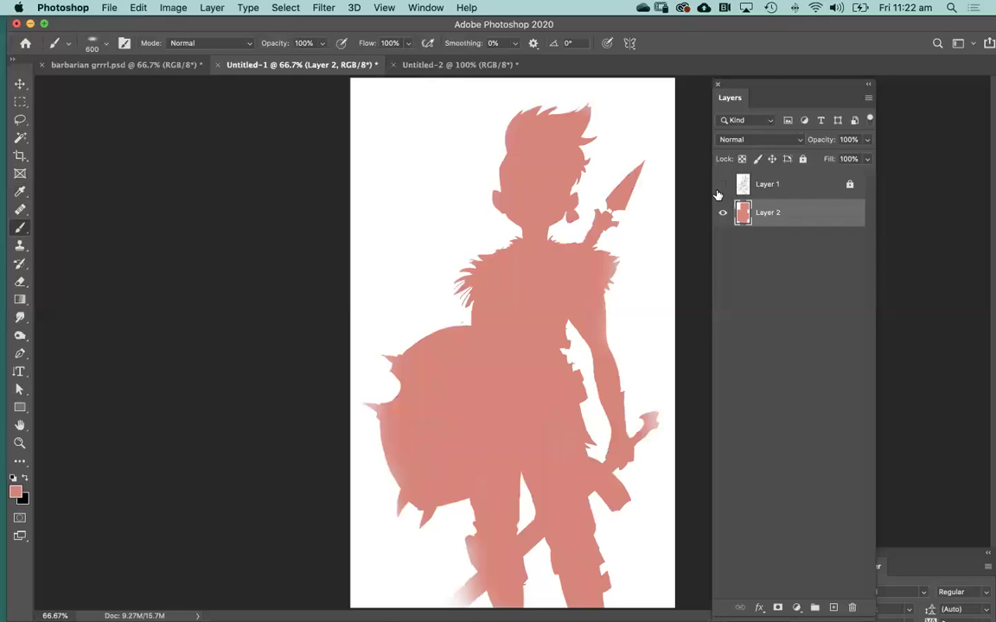
{"action": "left_click", "coordinate": [722, 184]}
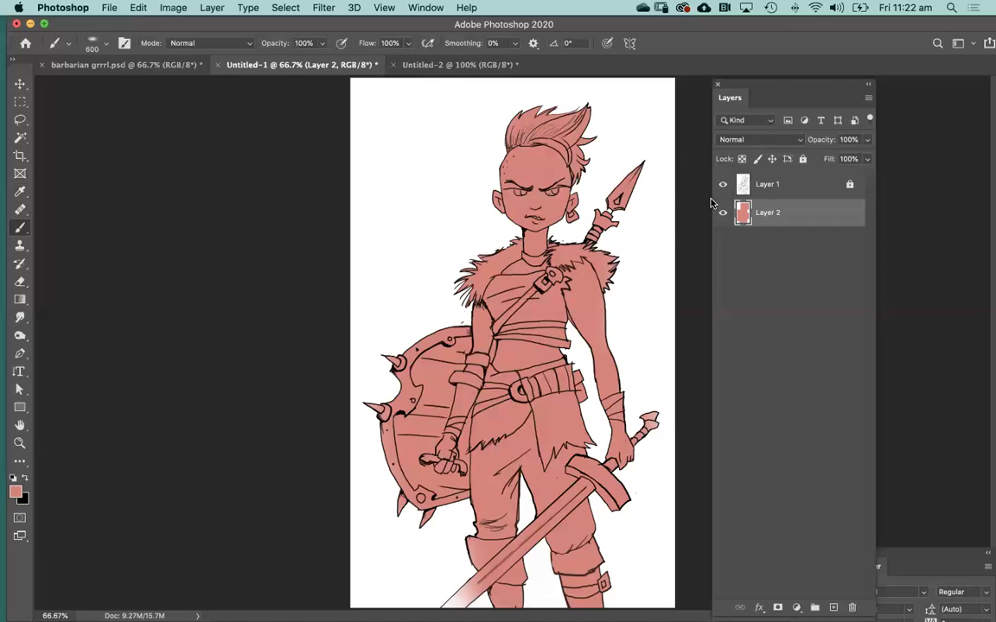
Step: Select the face and neck with the Quick Selection tool, sampling all layers
{"action": "scroll", "coordinate": [542, 227], "scroll_direction": "up", "scroll_amount": 1}
{"action": "left_click", "coordinate": [542, 227], "text": "super"}
{"action": "left_click_drag", "start_coordinate": [489, 284], "coordinate": [362, 410]}
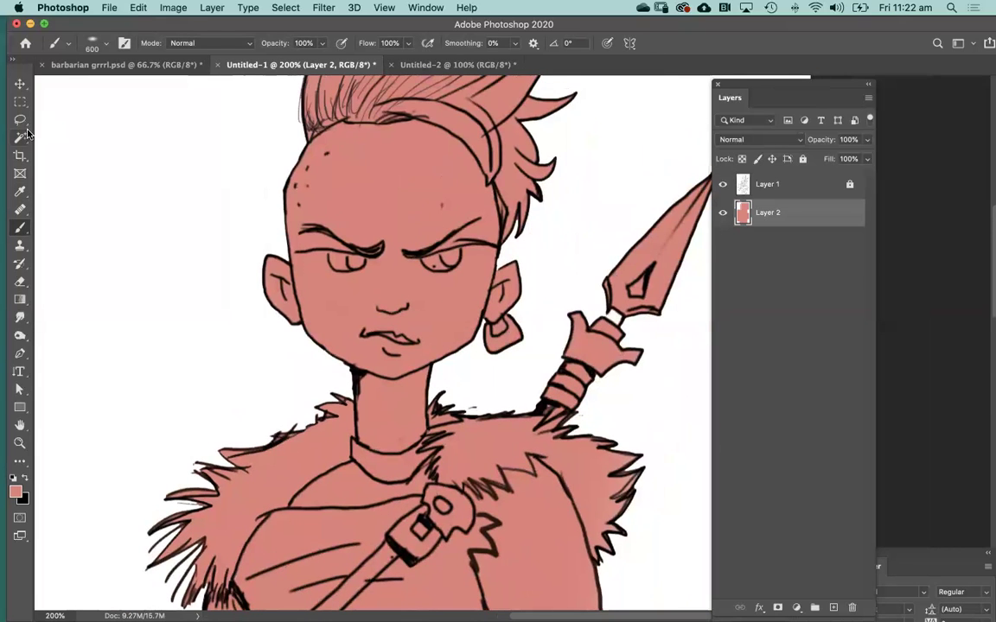
{"action": "left_click", "coordinate": [21, 137]}
{"action": "right_click", "coordinate": [20, 138]}
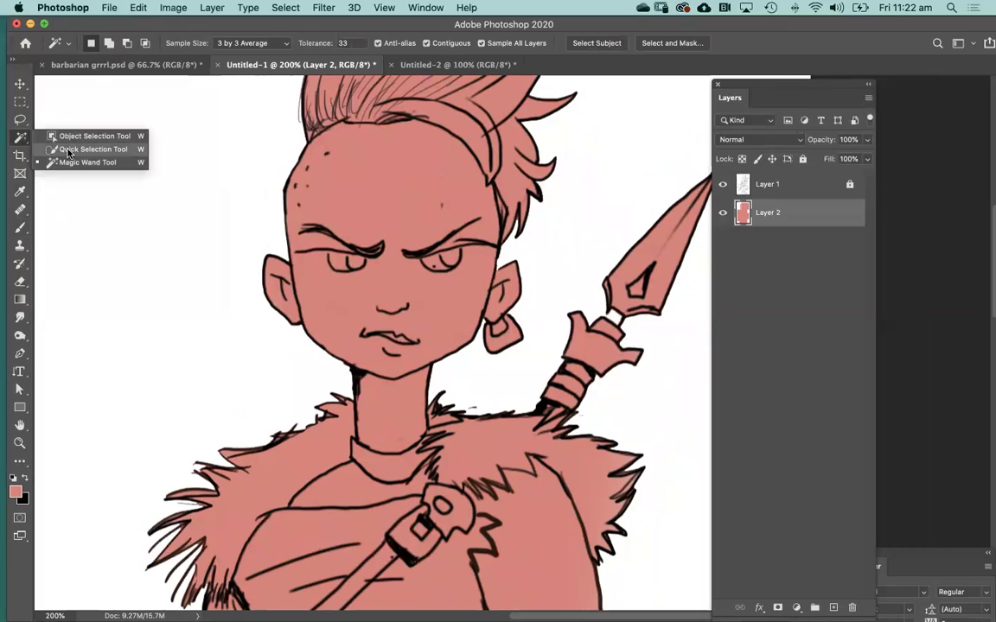
{"action": "left_click", "coordinate": [92, 149]}
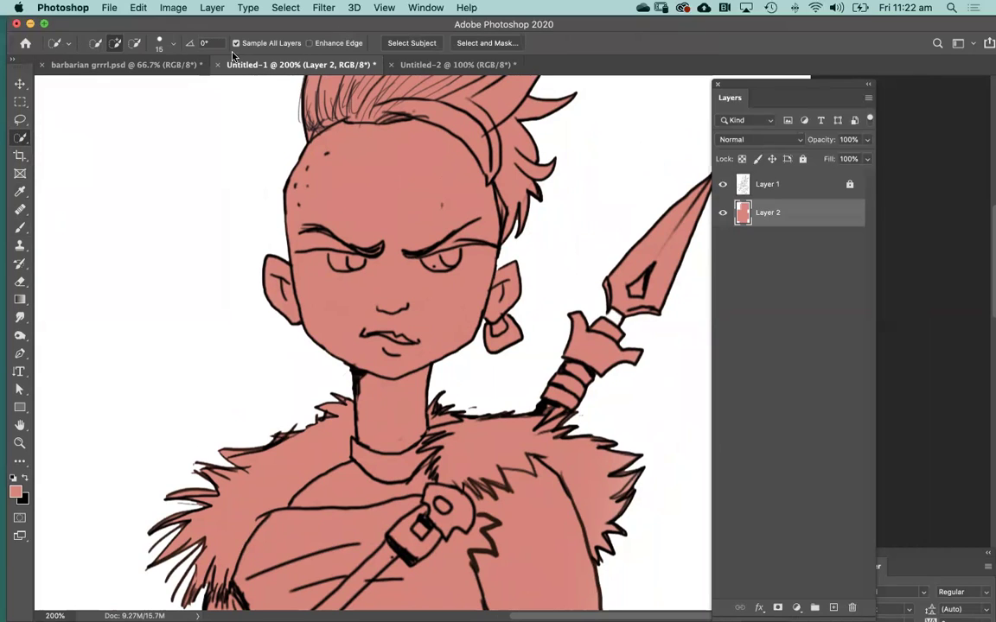
{"action": "left_click_drag", "start_coordinate": [443, 236], "coordinate": [413, 327]}
{"action": "left_click", "coordinate": [392, 410]}
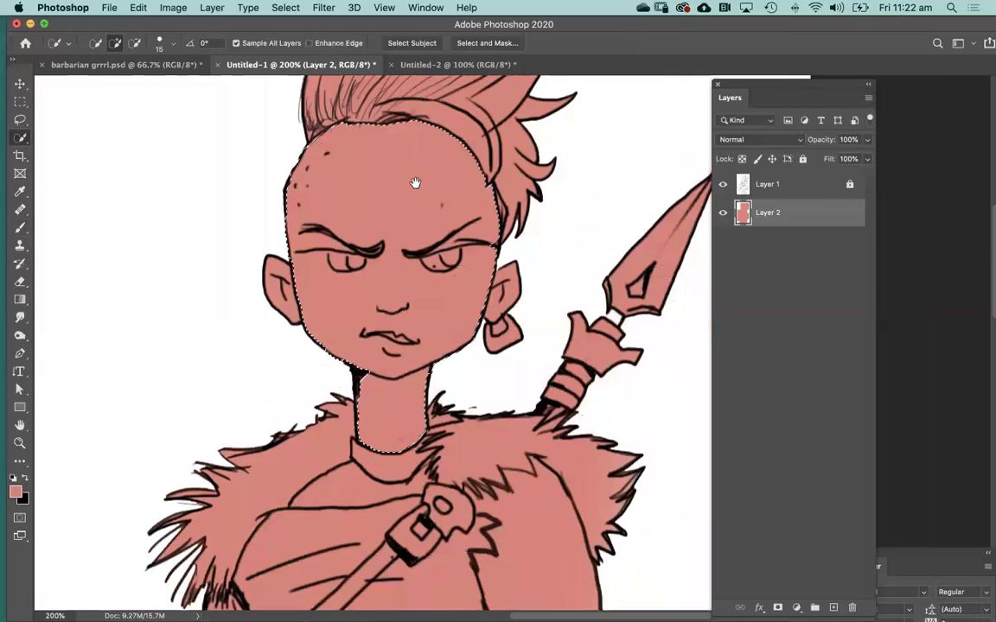
Step: Add the bare upper chest and the exposed skin of both arms to the selection
{"action": "scroll", "coordinate": [546, 295], "scroll_direction": "down", "scroll_amount": 5}
{"action": "left_click", "coordinate": [350, 253]}
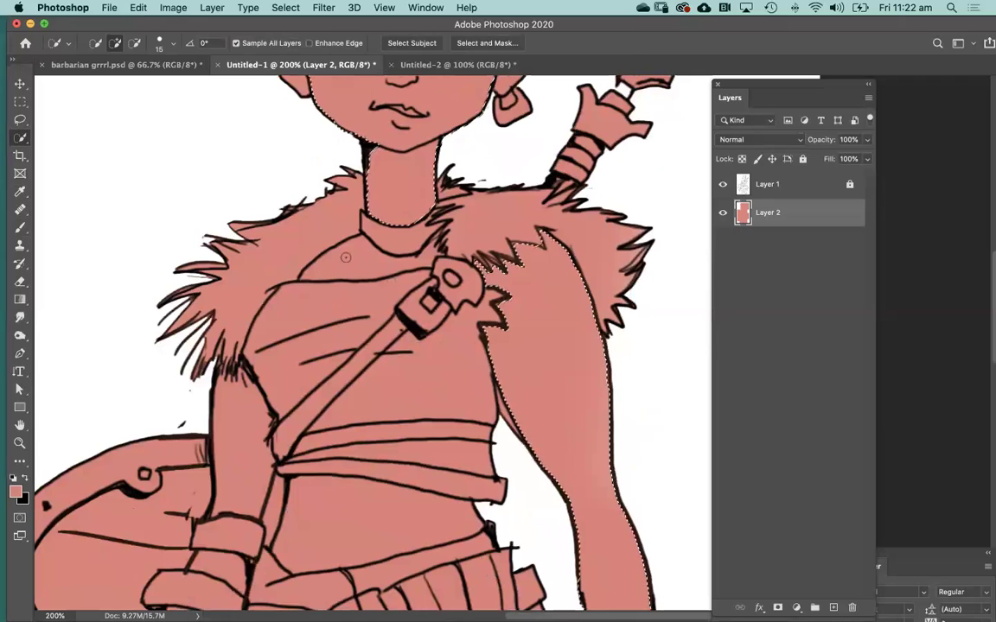
{"action": "scroll", "coordinate": [362, 267], "scroll_direction": "down", "scroll_amount": 5}
{"action": "left_click", "coordinate": [333, 236]}
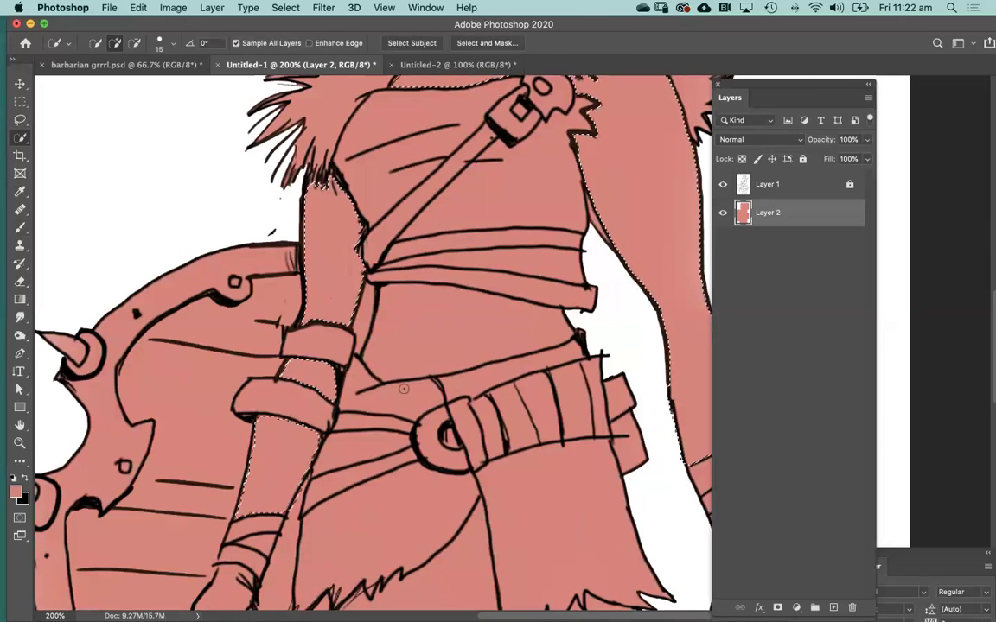
Step: Add the shield-side hand, its fingers and the skin between the wrist wraps to the selection
{"action": "scroll", "coordinate": [387, 144], "scroll_direction": "down", "scroll_amount": 5}
{"action": "left_click_drag", "start_coordinate": [387, 144], "coordinate": [325, 177]}
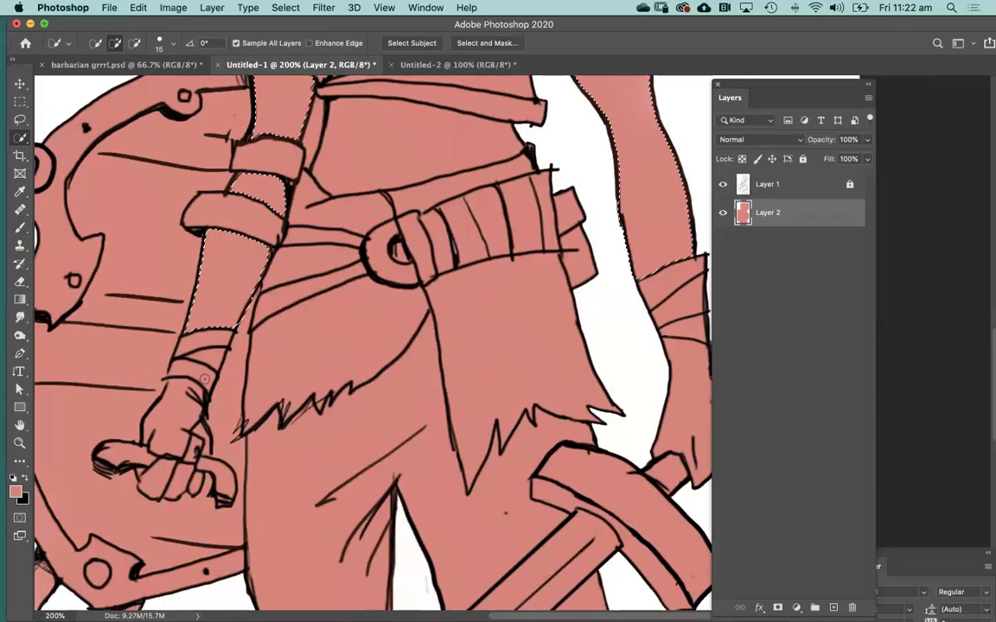
{"action": "left_click_drag", "start_coordinate": [178, 411], "coordinate": [167, 438]}
{"action": "left_click", "coordinate": [167, 436]}
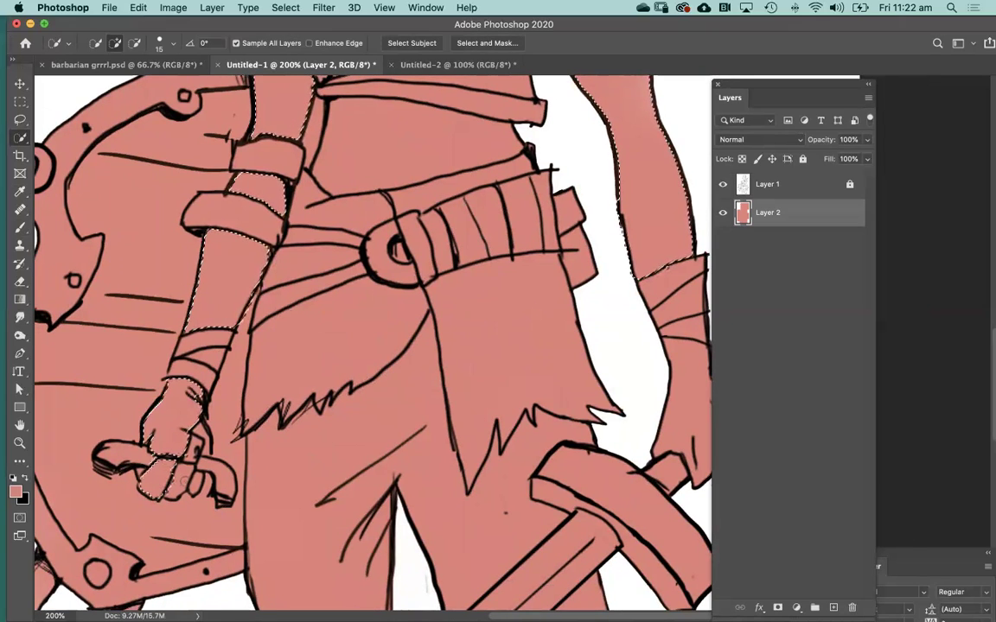
{"action": "left_click", "coordinate": [199, 436]}
{"action": "left_click", "coordinate": [210, 351]}
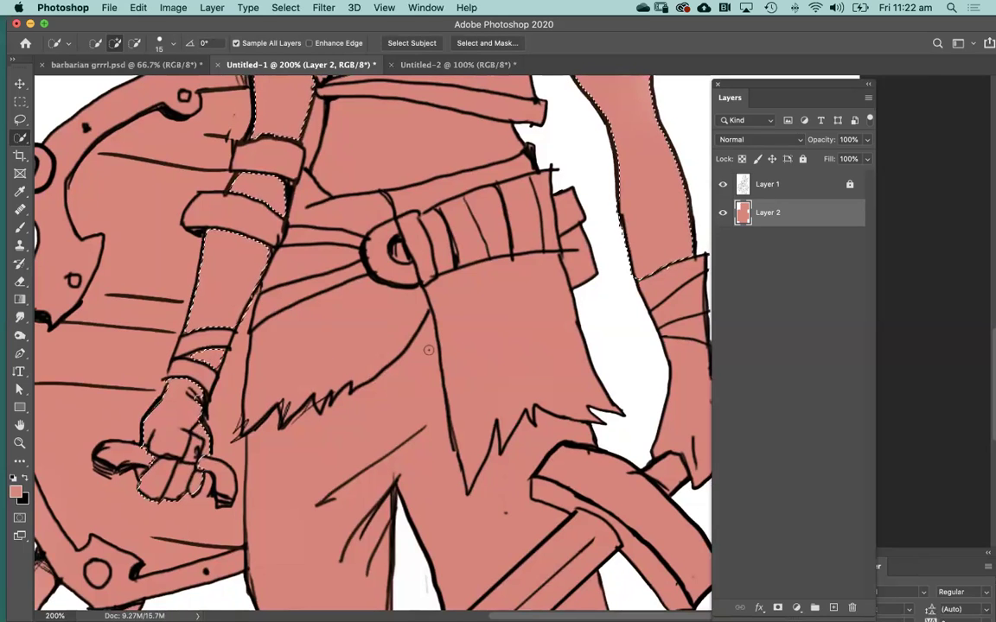
Step: Add the sword-side hand and its fingers to the skin selection
{"action": "left_click_drag", "start_coordinate": [578, 350], "coordinate": [482, 256]}
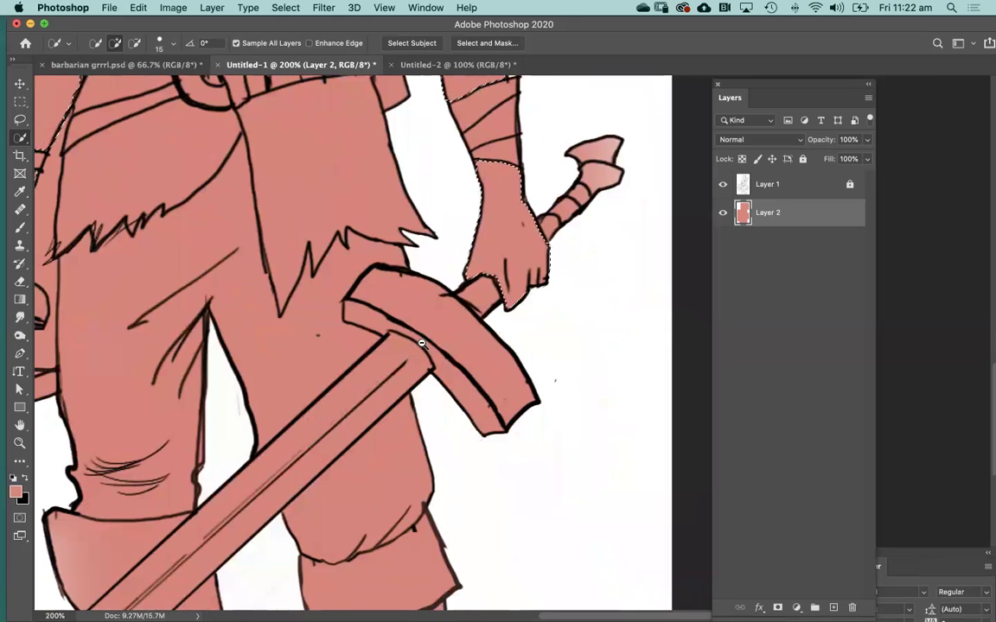
{"action": "key", "text": "super+0"}
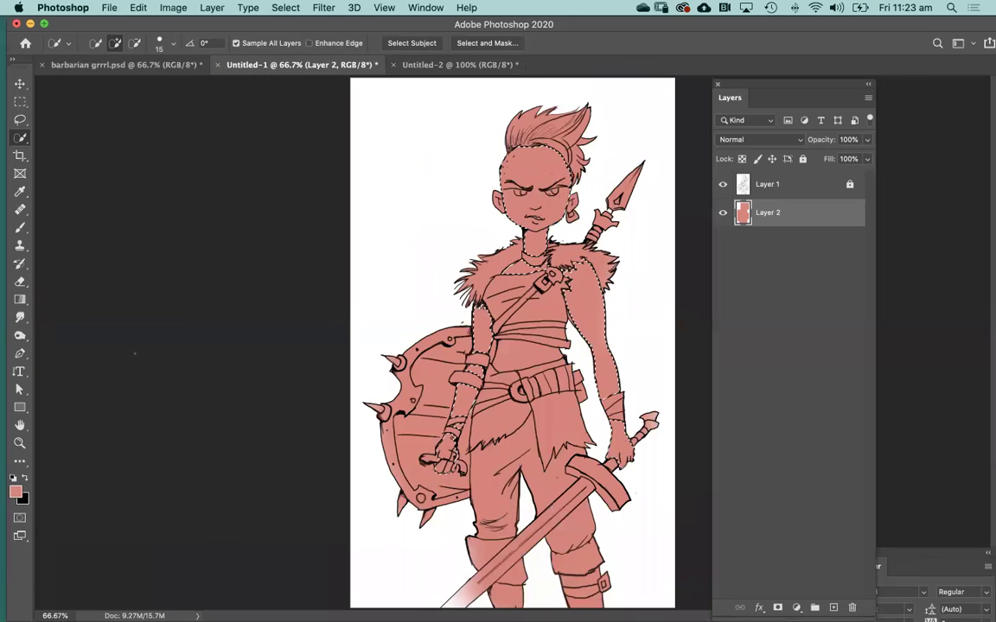
Step: Set the foreground color to a darker brownish red, #ad5e53, for the skin shadows
{"action": "left_click", "coordinate": [16, 490]}
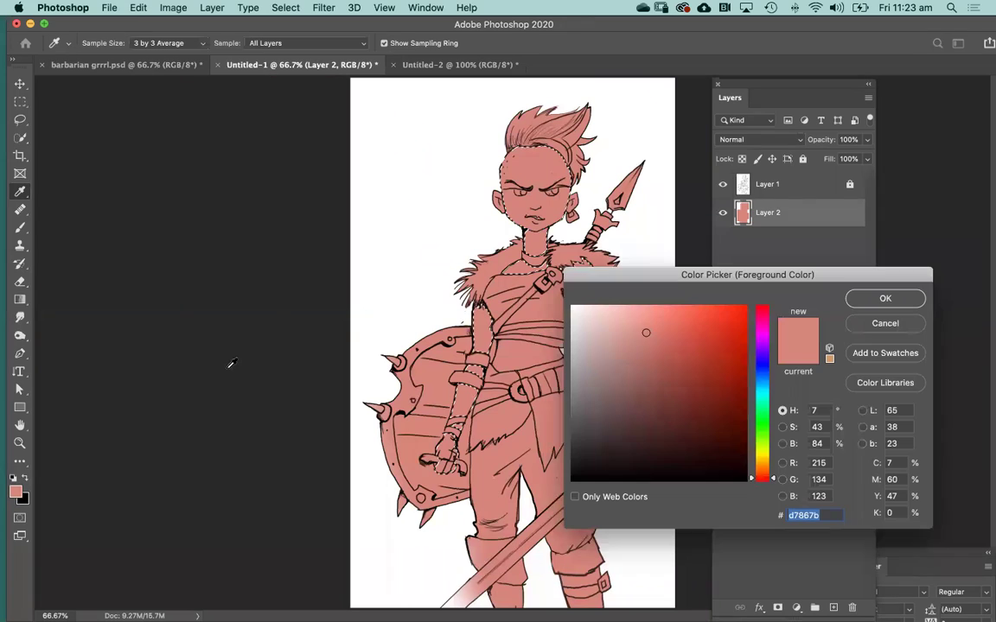
{"action": "left_click_drag", "start_coordinate": [646, 333], "coordinate": [660, 358]}
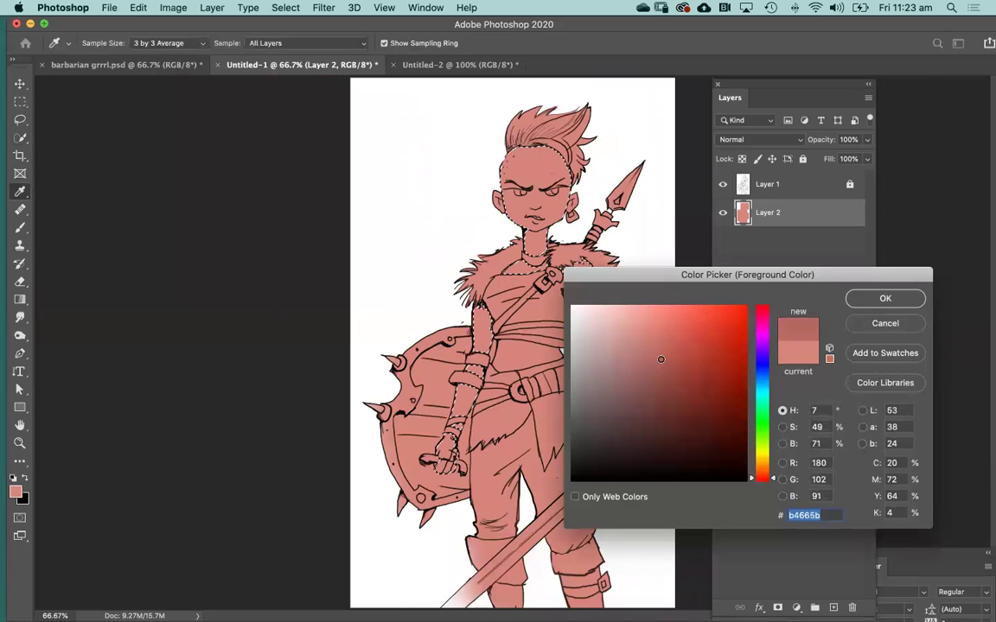
{"action": "left_click", "coordinate": [885, 298]}
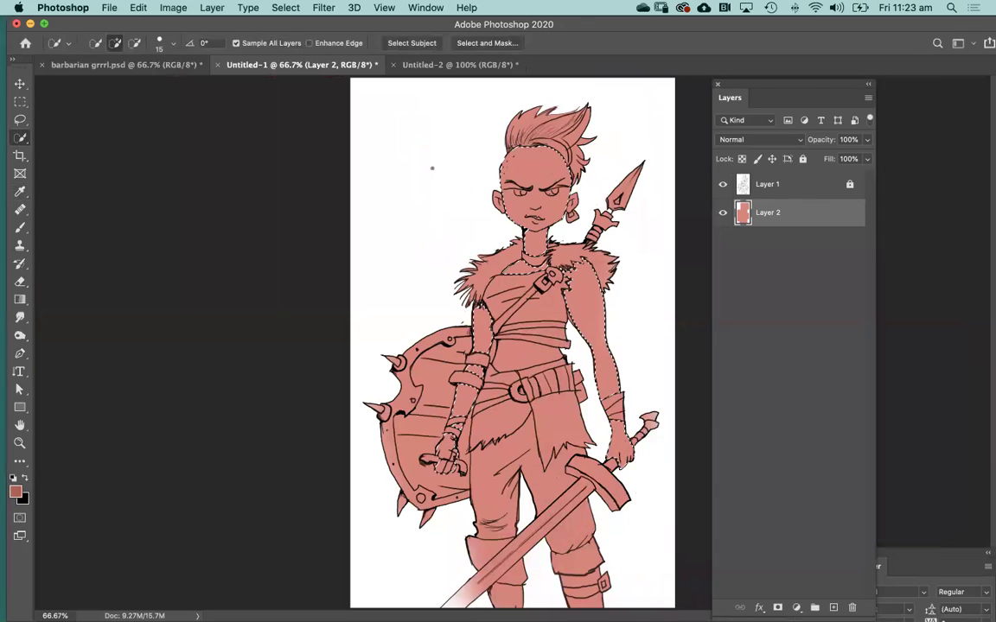
Step: Enlarge the Quick Selection brush to 60 pixels
{"action": "key", "text": "]"}
{"action": "key", "text": "bracketright"}
{"action": "key", "text": "bracketright"}
{"action": "key", "text": "bracketright"}
{"action": "key", "text": "bracketright"}
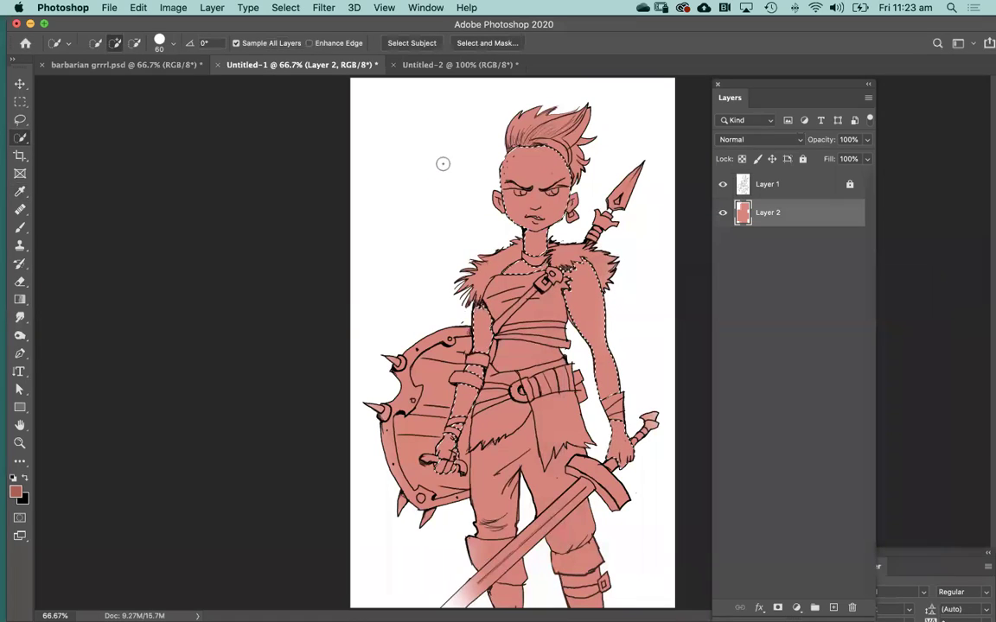
{"action": "left_click", "coordinate": [616, 211], "text": "super"}
{"action": "left_click_drag", "start_coordinate": [378, 156], "coordinate": [311, 142]}
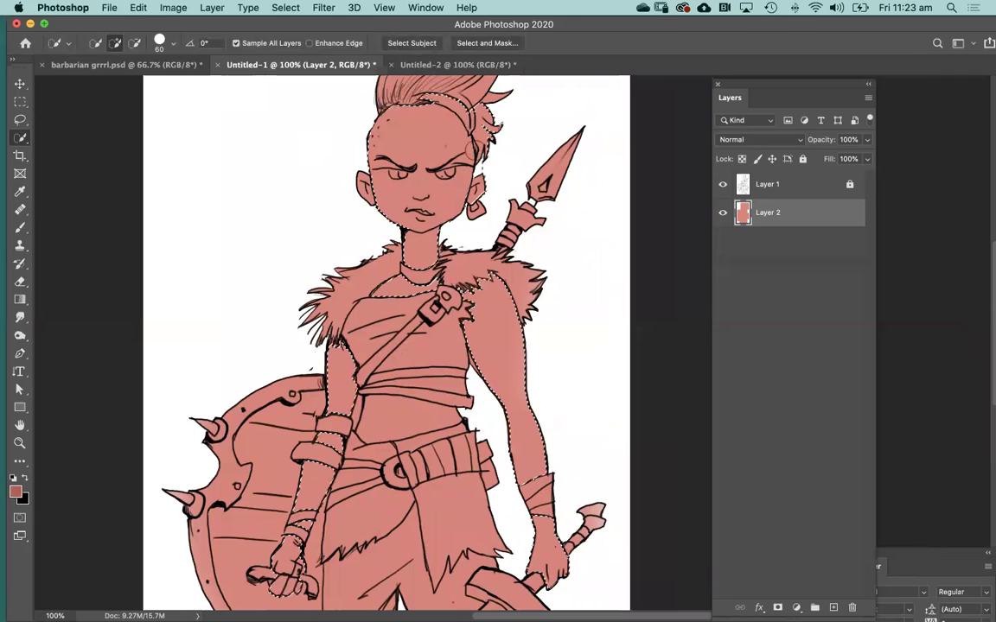
Step: Shade the edge of the face and the neck below the chin on Layer 2 with a soft 125-pixel brush
{"action": "key", "text": "b"}
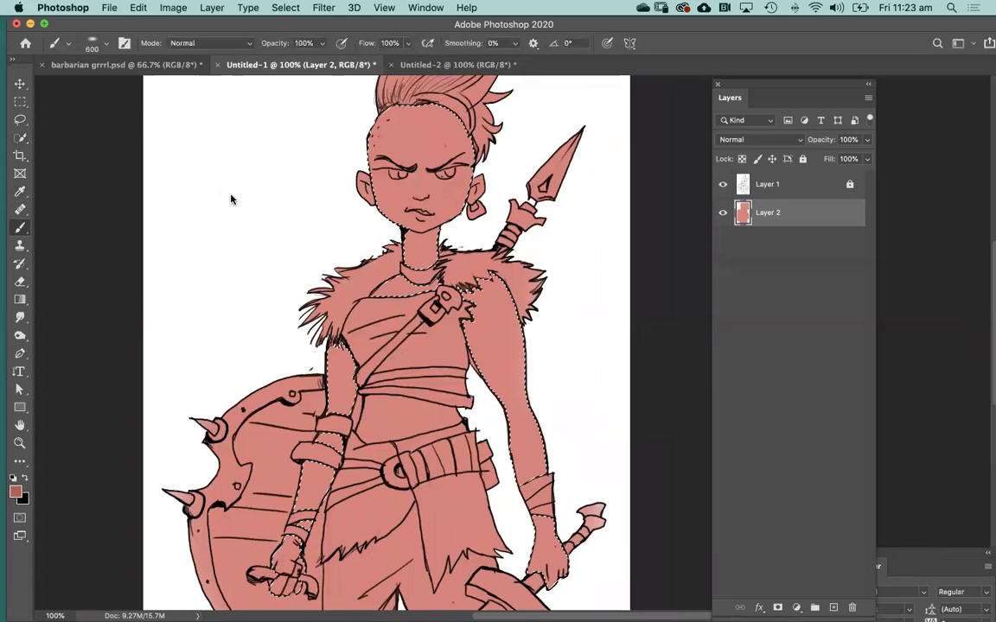
{"action": "key", "text": "bracketleft"}
{"action": "key", "text": "bracketleft"}
{"action": "key", "text": "bracketleft"}
{"action": "key", "text": "bracketleft"}
{"action": "key", "text": "bracketleft"}
{"action": "key", "text": "bracketleft"}
{"action": "key", "text": "bracketleft"}
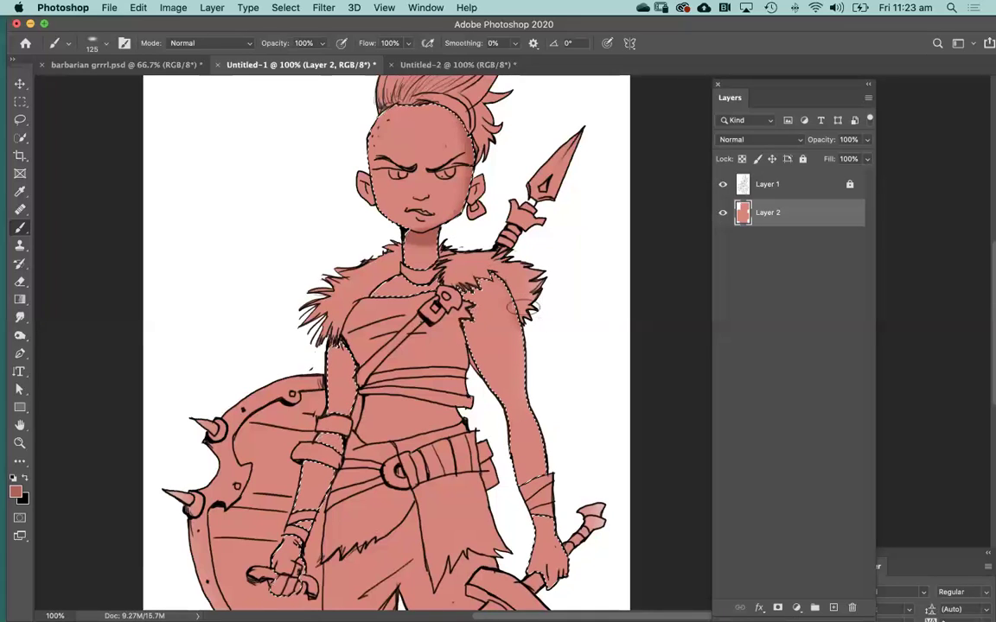
Step: Shade the shield-side upper arm, the outer edge of the sword arm and the area around the eyes
{"action": "scroll", "coordinate": [537, 411], "scroll_direction": "down", "scroll_amount": 3}
{"action": "scroll", "coordinate": [537, 411], "scroll_direction": "right", "scroll_amount": 2}
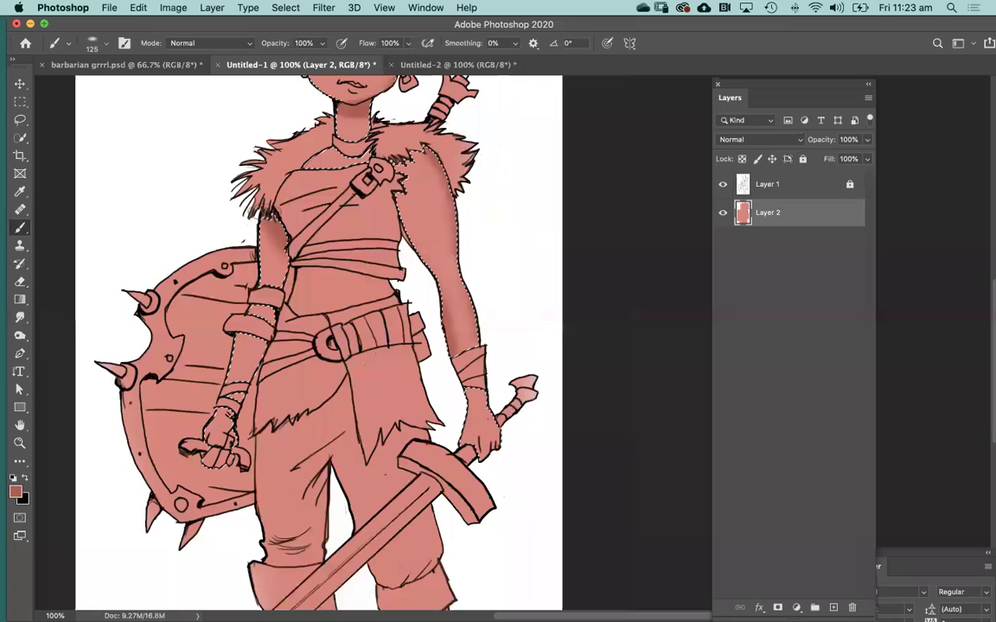
{"action": "left_click_drag", "start_coordinate": [320, 216], "coordinate": [326, 362]}
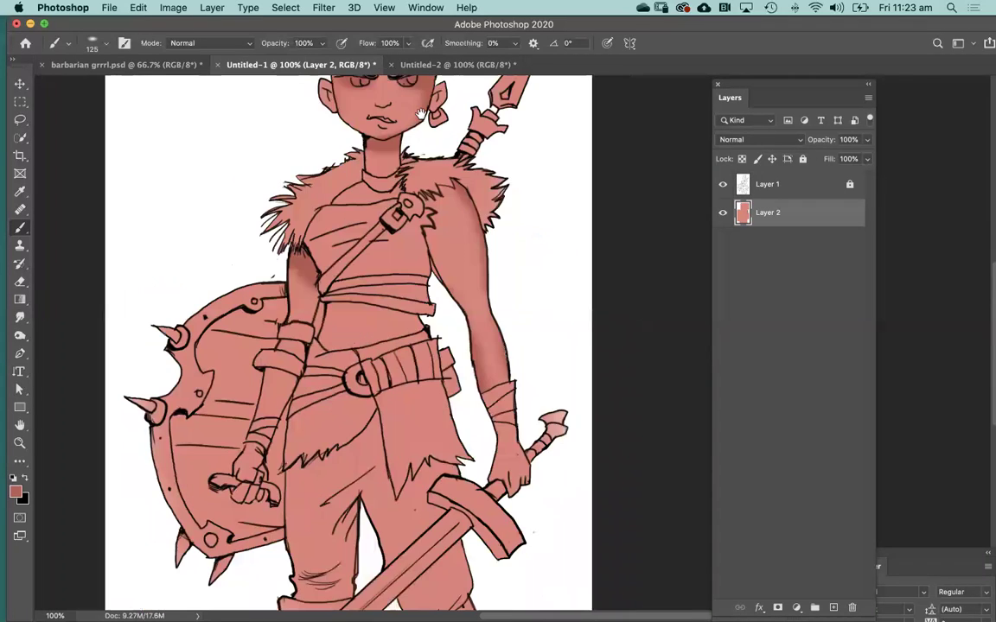
Step: Shade the shield-side forearm and both hands, and clear the skin selection
{"action": "scroll", "coordinate": [421, 113], "scroll_direction": "down", "scroll_amount": 5}
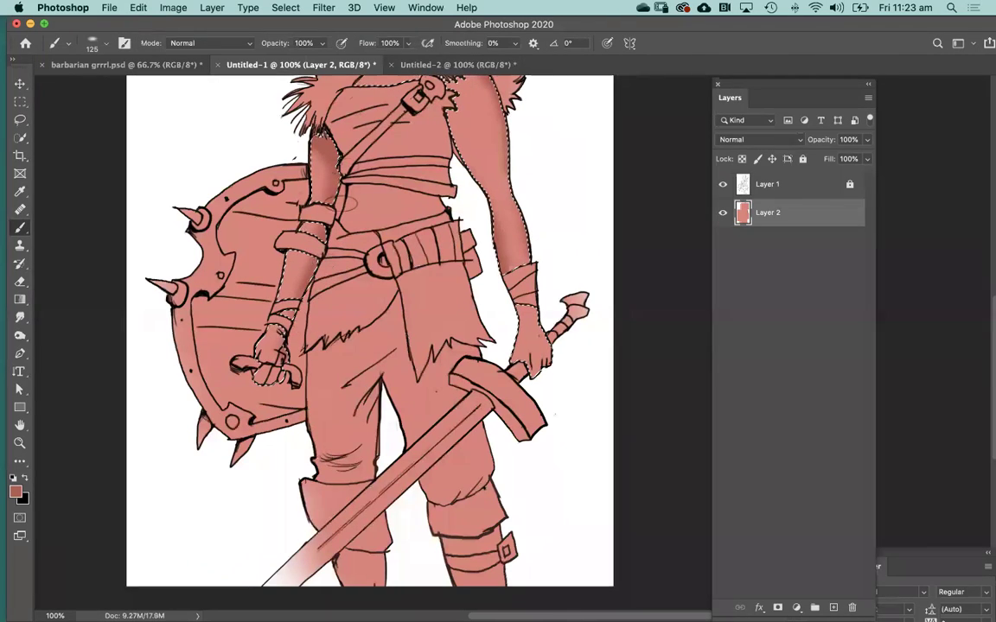
{"action": "scroll", "coordinate": [471, 195], "scroll_direction": "up", "scroll_amount": 2}
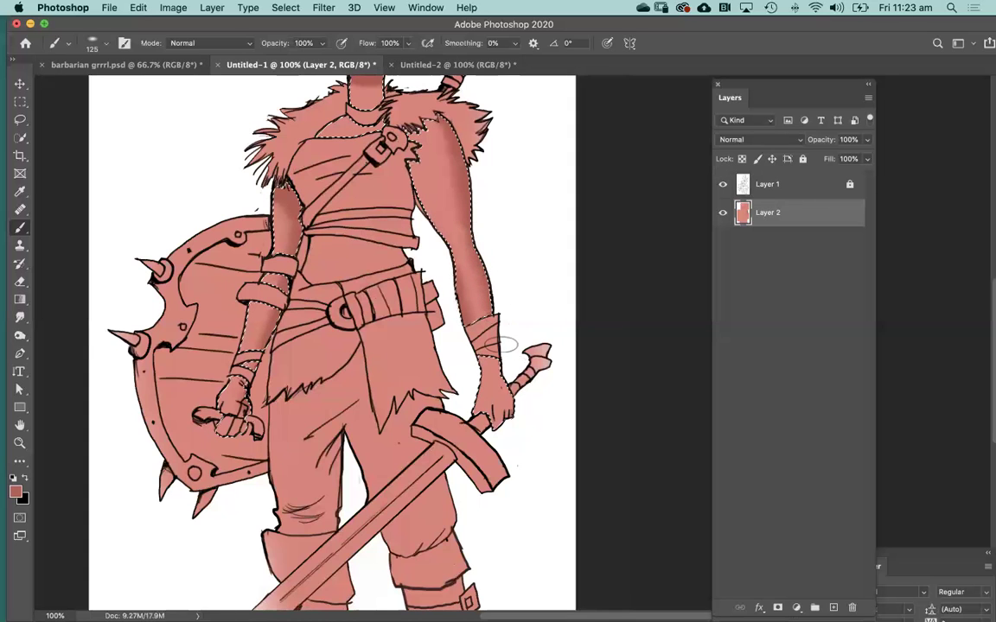
{"action": "scroll", "coordinate": [451, 276], "scroll_direction": "up", "scroll_amount": 3}
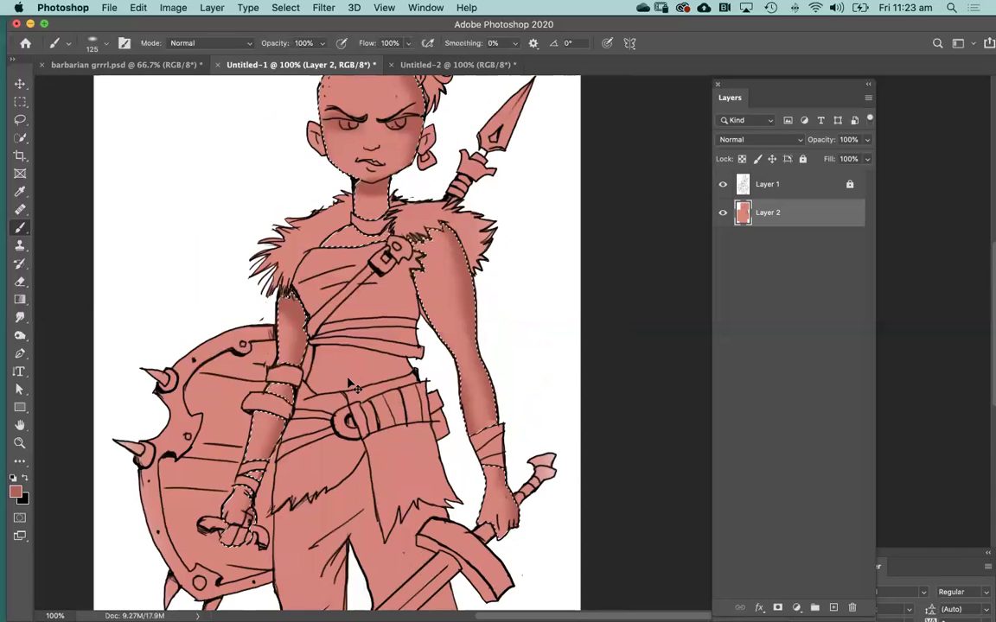
{"action": "key", "text": "super+d"}
Step: Select the bare midriff, shade it below the chest wrap with the 125-pixel brush, and deselect
{"action": "key", "text": "w"}
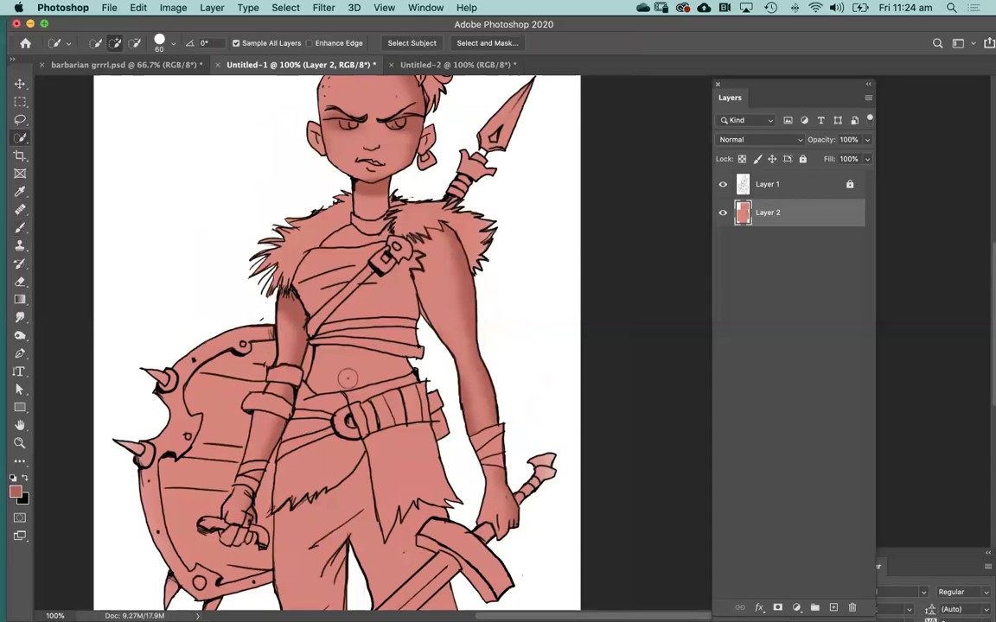
{"action": "left_click_drag", "start_coordinate": [337, 365], "coordinate": [381, 367]}
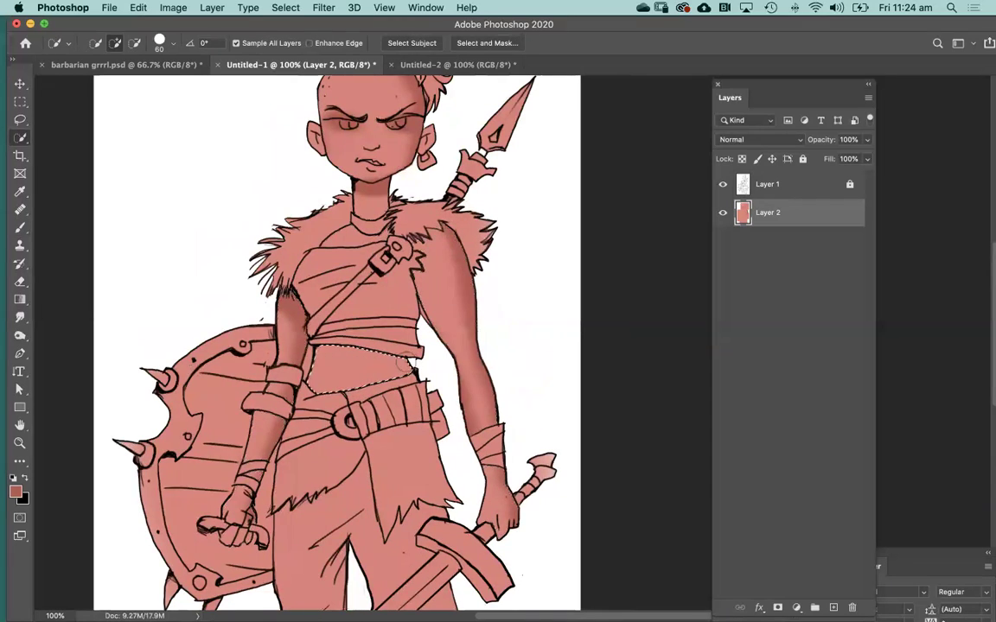
{"action": "key", "text": "b"}
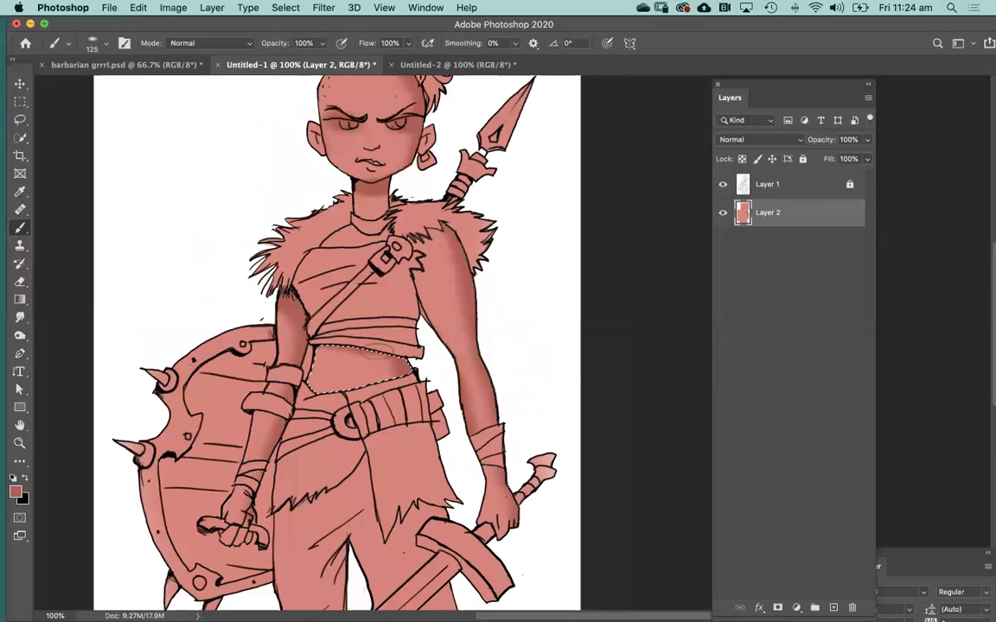
{"action": "key", "text": "super+d"}
{"action": "scroll", "coordinate": [441, 350], "scroll_direction": "up", "scroll_amount": 4}
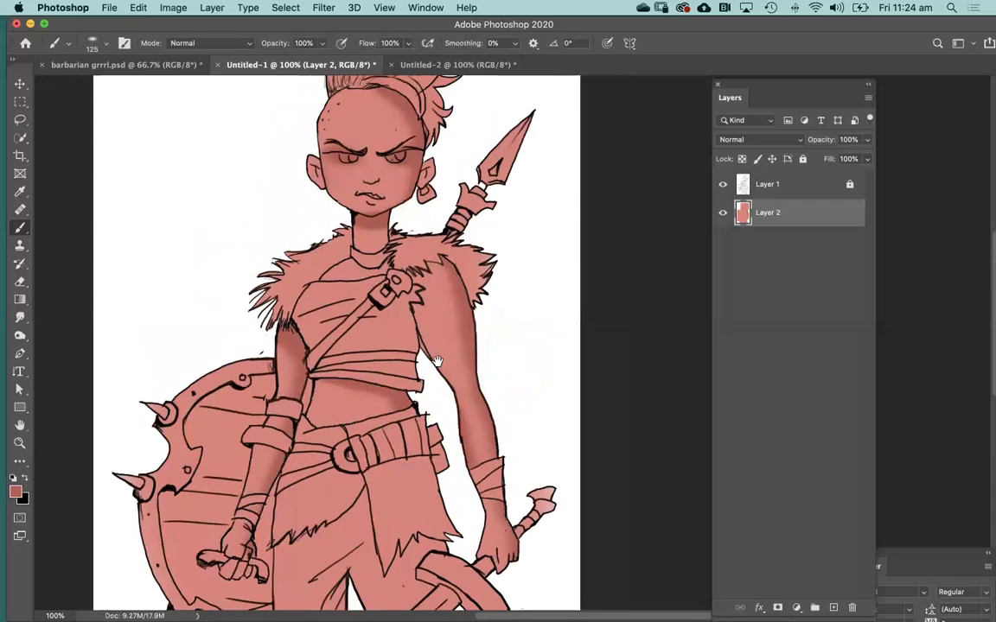
{"action": "key", "text": "super+minus"}
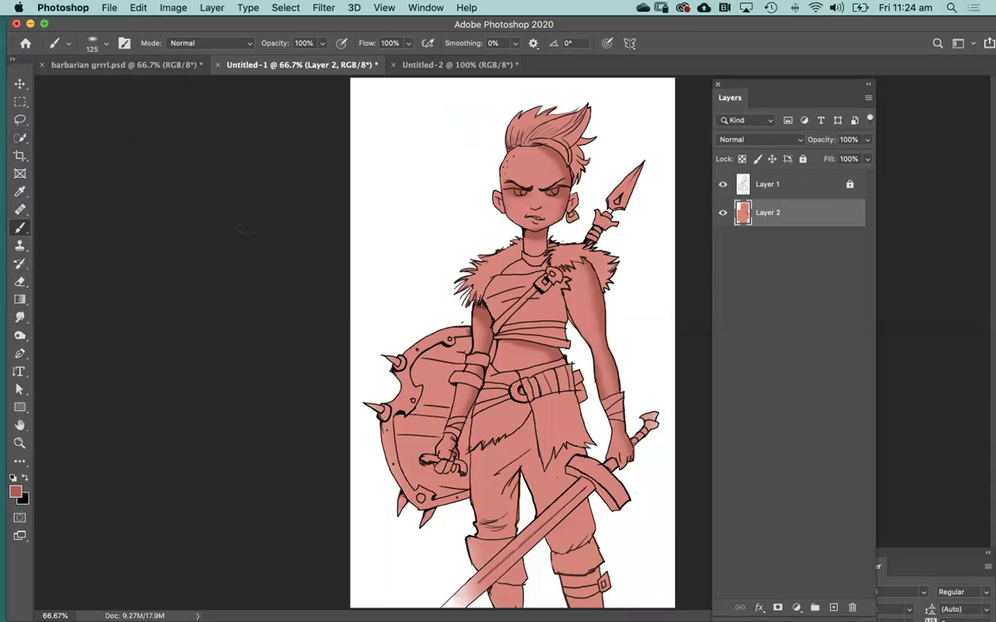
Step: Select the chest wrap on both sides of the diagonal strap with the Quick Selection tool
{"action": "left_click", "coordinate": [20, 139]}
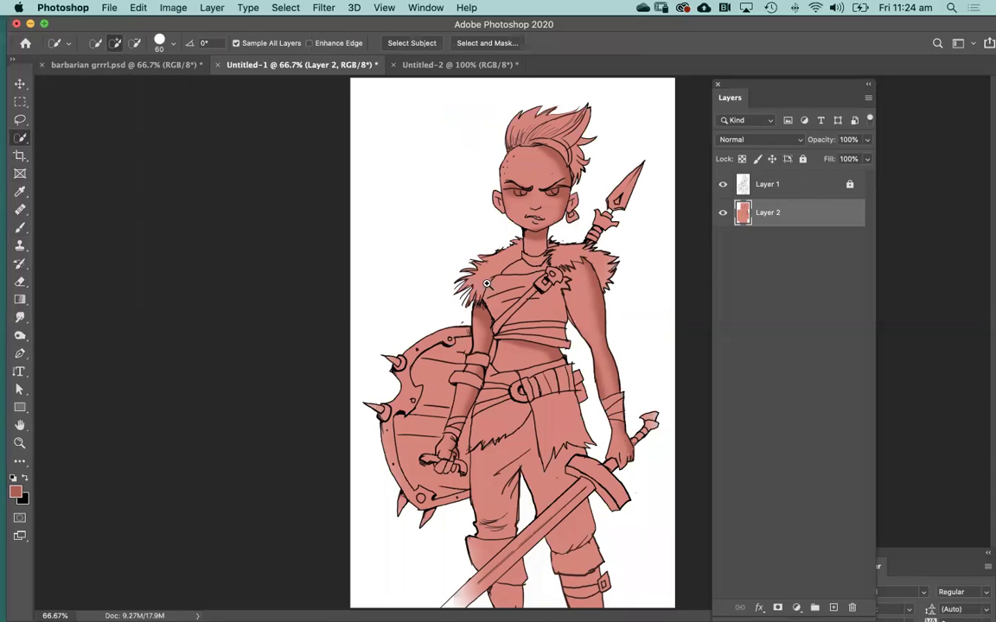
{"action": "left_click", "coordinate": [497, 293], "text": "super"}
{"action": "left_click_drag", "start_coordinate": [418, 251], "coordinate": [317, 202]}
{"action": "left_click_drag", "start_coordinate": [378, 208], "coordinate": [396, 242]}
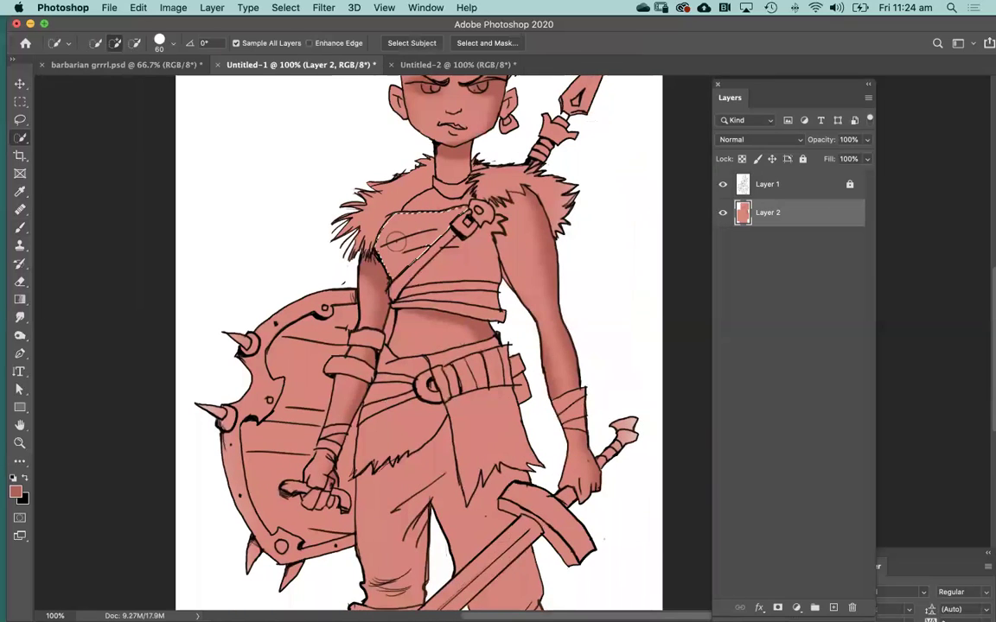
{"action": "mouse_move", "coordinate": [478, 256]}
{"action": "left_mouse_down"}
{"action": "mouse_move", "coordinate": [460, 294]}
{"action": "mouse_move", "coordinate": [466, 302]}
{"action": "left_mouse_up"}
Step: Add both trouser legs, down to the boot tops and around the sword, to the chest wrap selection
{"action": "mouse_move", "coordinate": [491, 395]}
{"action": "left_mouse_down"}
{"action": "mouse_move", "coordinate": [488, 312]}
{"action": "mouse_move", "coordinate": [512, 243]}
{"action": "left_mouse_up"}
{"action": "left_click_drag", "start_coordinate": [448, 308], "coordinate": [409, 367]}
{"action": "left_click_drag", "start_coordinate": [540, 436], "coordinate": [507, 466]}
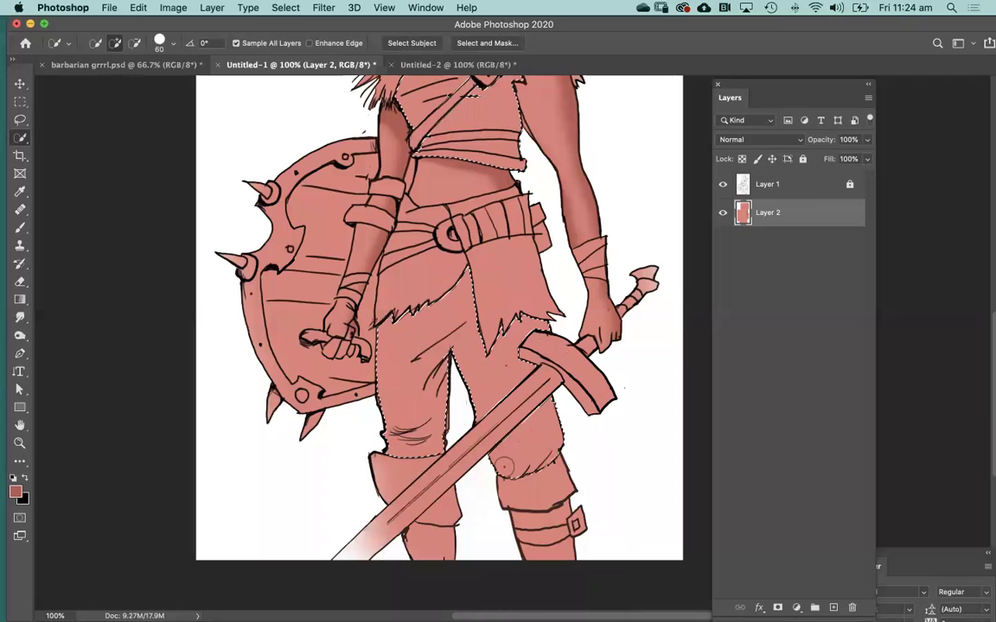
{"action": "mouse_move", "coordinate": [493, 378]}
{"action": "left_mouse_down"}
{"action": "mouse_move", "coordinate": [486, 433]}
{"action": "mouse_move", "coordinate": [523, 385]}
{"action": "left_mouse_up"}
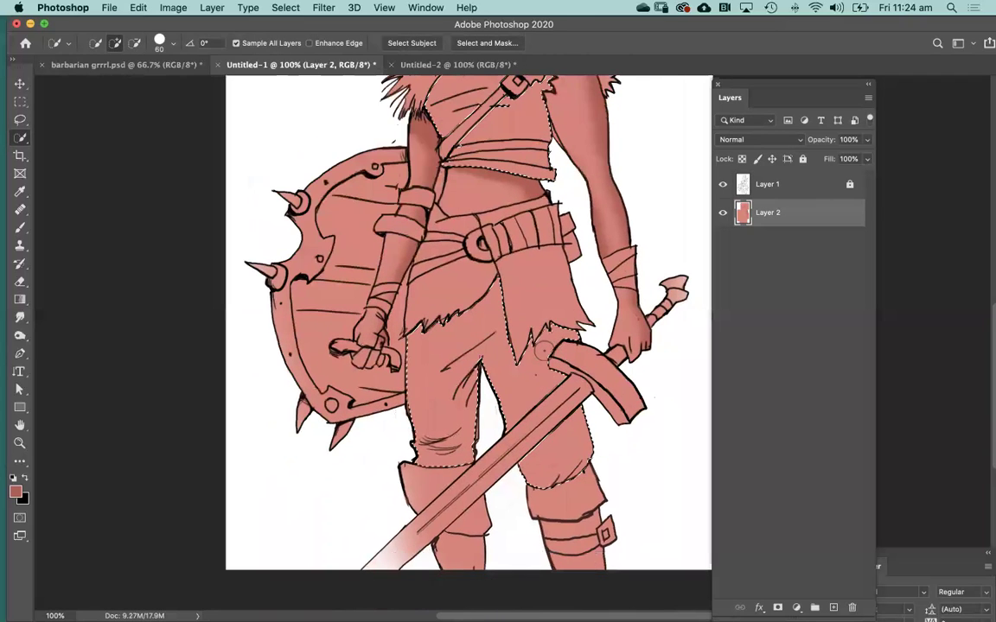
Step: Switch to the Brush tool and set the foreground color to teal #1f736e
{"action": "key", "text": "b"}
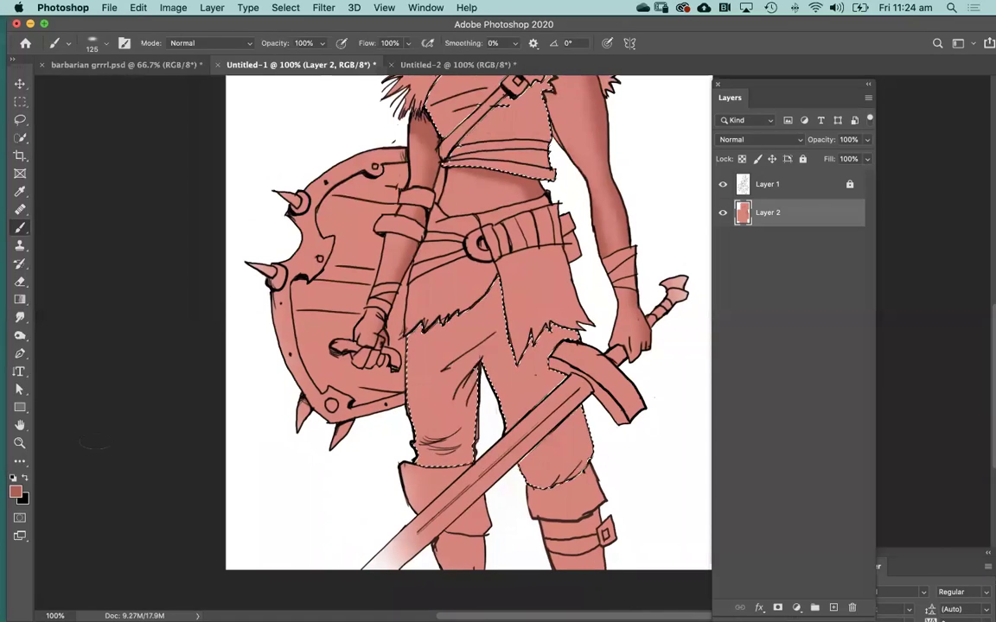
{"action": "left_click", "coordinate": [21, 494]}
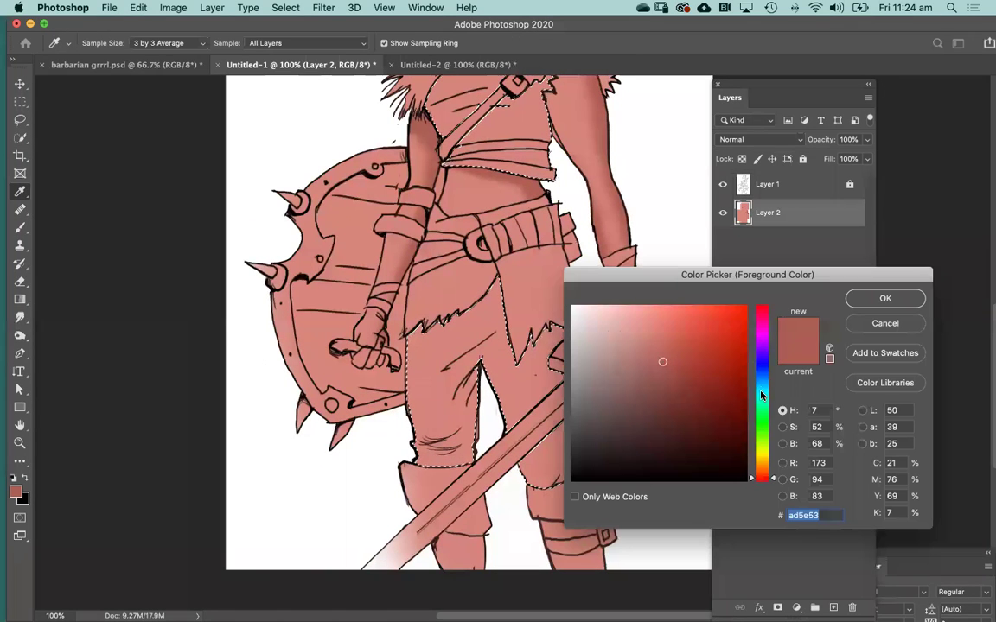
{"action": "left_click", "coordinate": [760, 391]}
{"action": "left_click_drag", "start_coordinate": [717, 378], "coordinate": [699, 402]}
{"action": "left_click", "coordinate": [887, 298]}
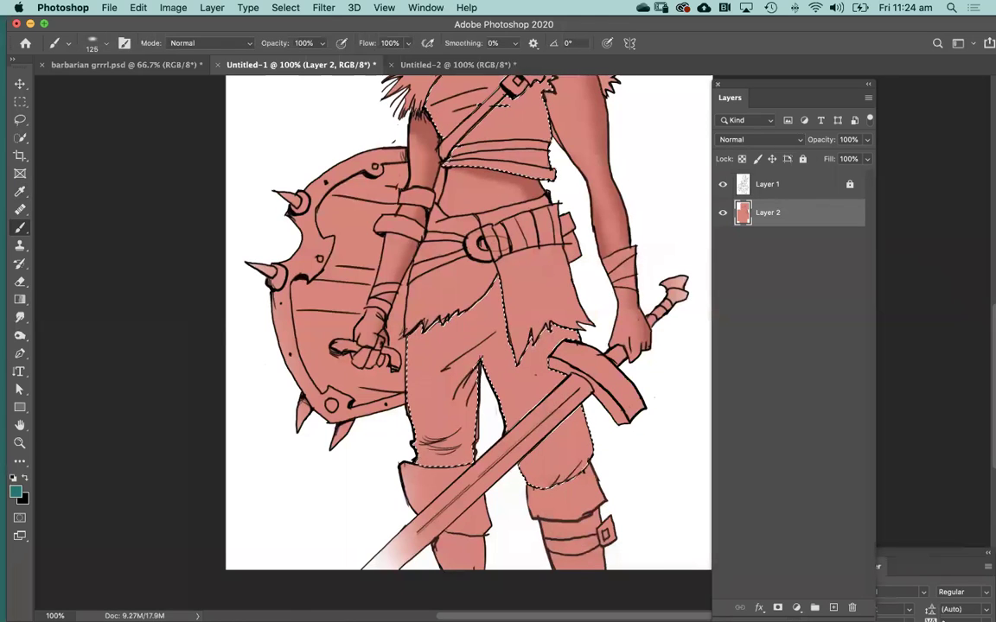
Step: Paint the selected chest wrap and trousers teal on Layer 2 with a soft 700-pixel brush
{"action": "key", "text": "bracketright"}
{"action": "key", "text": "bracketright"}
{"action": "key", "text": "bracketright"}
{"action": "key", "text": "bracketright"}
{"action": "key", "text": "bracketright"}
{"action": "key", "text": "bracketright"}
{"action": "key", "text": "bracketright"}
{"action": "key", "text": "bracketright"}
{"action": "mouse_move", "coordinate": [484, 285]}
{"action": "left_mouse_down"}
{"action": "mouse_move", "coordinate": [514, 319]}
{"action": "mouse_move", "coordinate": [510, 355]}
{"action": "mouse_move", "coordinate": [498, 291]}
{"action": "left_mouse_up"}
{"action": "key", "text": "space"}
{"action": "left_click_drag", "start_coordinate": [500, 389], "coordinate": [499, 473]}
{"action": "left_click", "coordinate": [495, 220]}
{"action": "left_click_drag", "start_coordinate": [498, 163], "coordinate": [514, 137]}
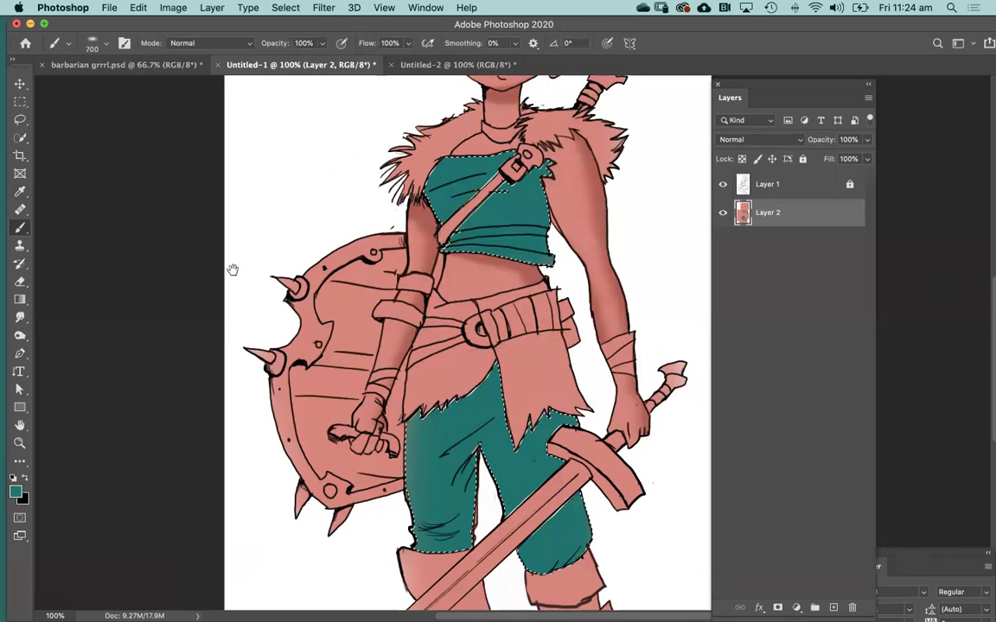
Step: Set the foreground color to a darker, greyer teal for the clothing shadows
{"action": "left_click", "coordinate": [15, 492]}
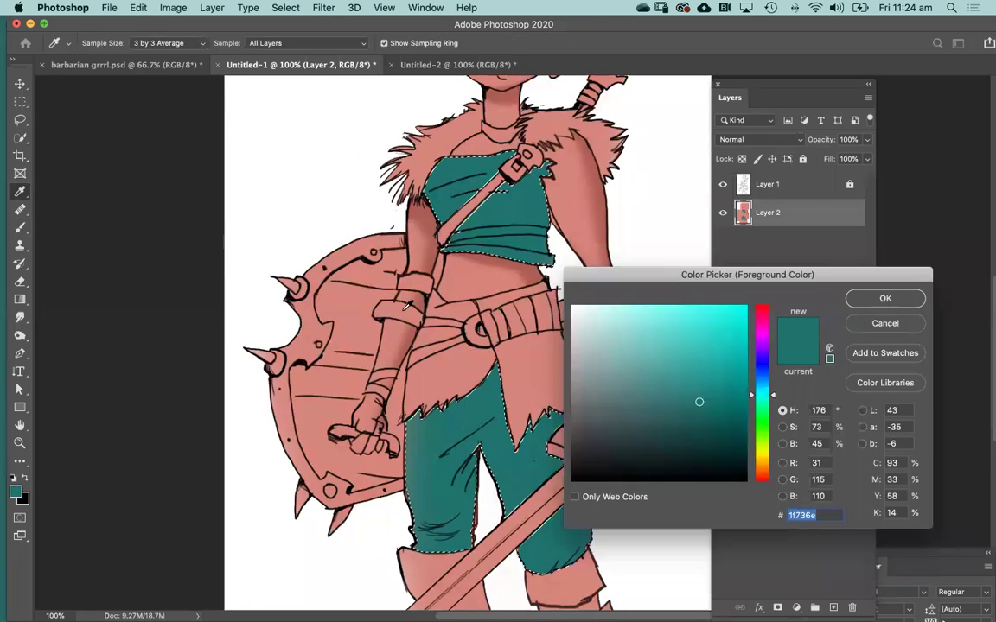
{"action": "mouse_move", "coordinate": [690, 410]}
{"action": "left_mouse_down"}
{"action": "mouse_move", "coordinate": [629, 435]}
{"action": "mouse_move", "coordinate": [640, 420]}
{"action": "left_mouse_up"}
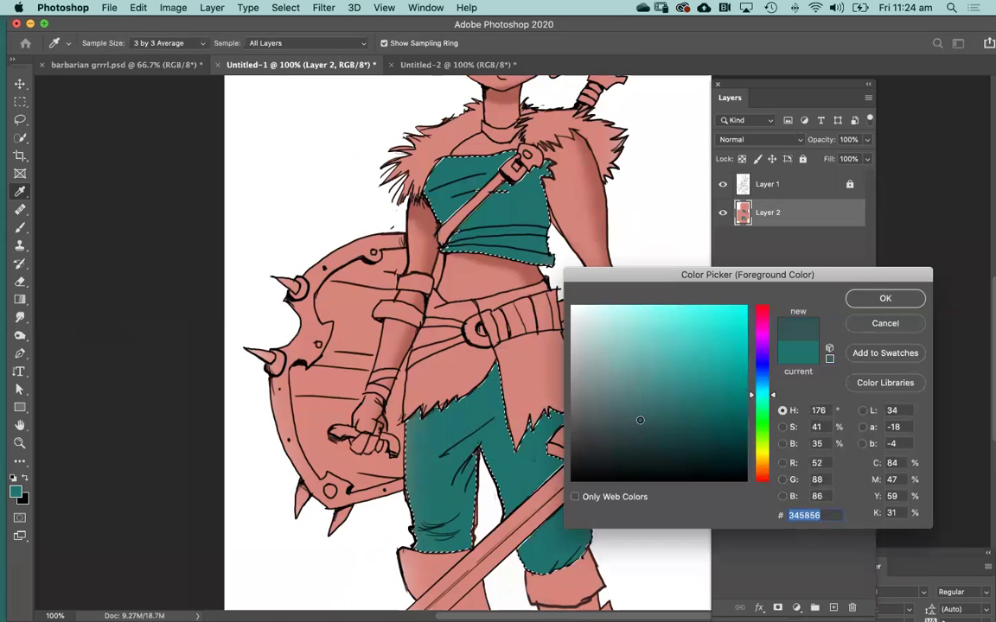
{"action": "left_click", "coordinate": [883, 301]}
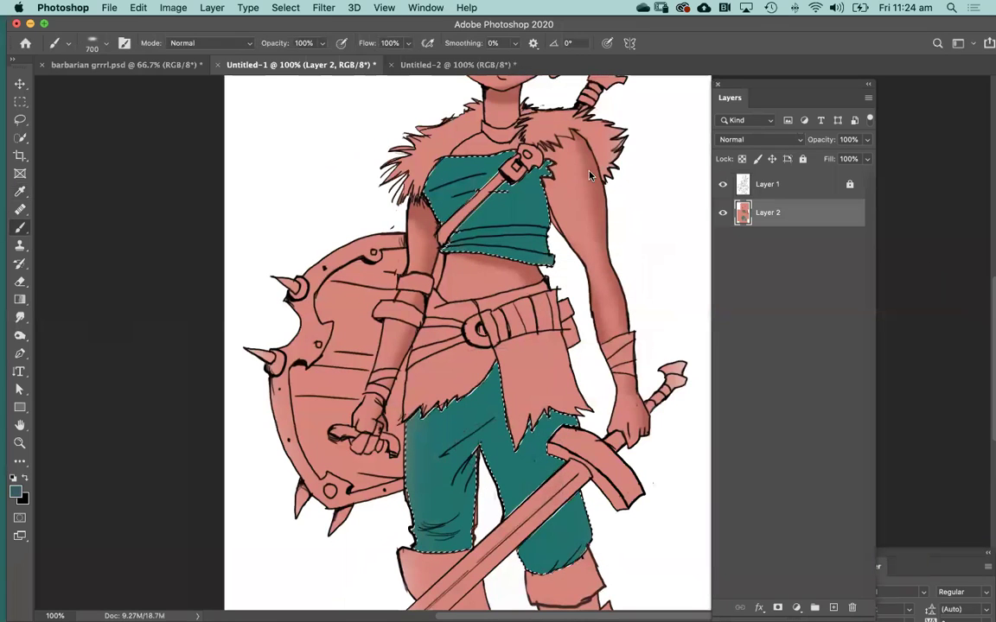
Step: Shade the sword-arm side of the chest wrap and along the strap with a 200-pixel brush at 50% opacity
{"action": "key", "text": "bracketleft"}
{"action": "key", "text": "bracketleft"}
{"action": "key", "text": "bracketleft"}
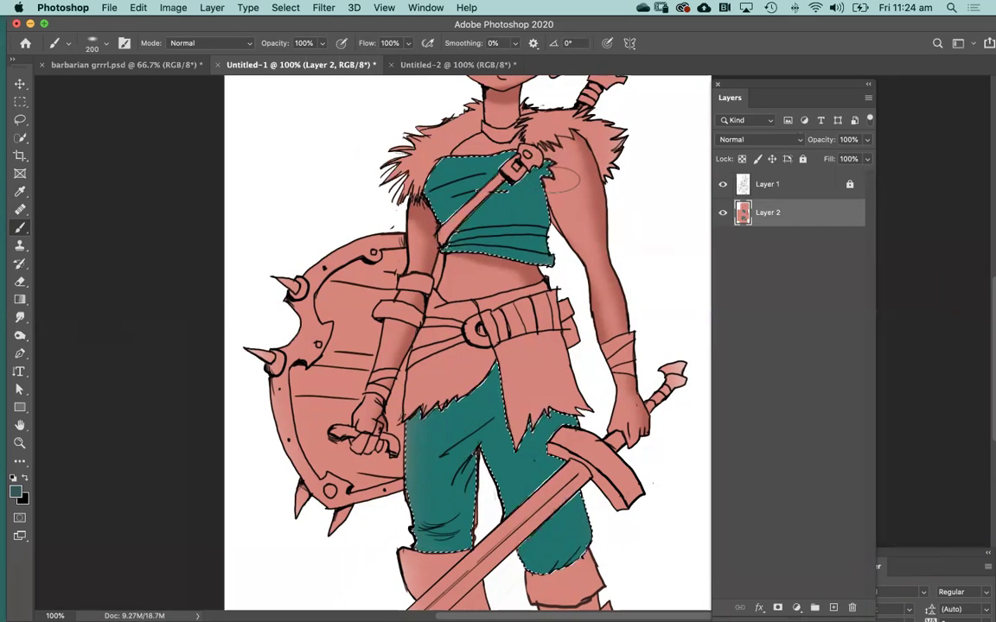
{"action": "key", "text": "5"}
{"action": "mouse_move", "coordinate": [551, 195]}
{"action": "left_mouse_down"}
{"action": "mouse_move", "coordinate": [497, 185]}
{"action": "mouse_move", "coordinate": [484, 206]}
{"action": "left_mouse_up"}
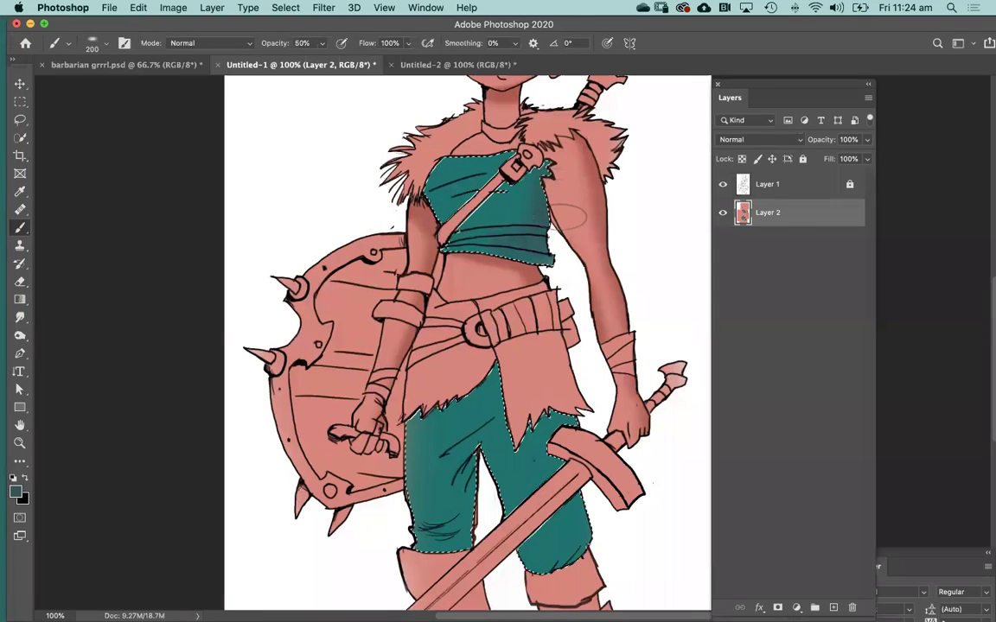
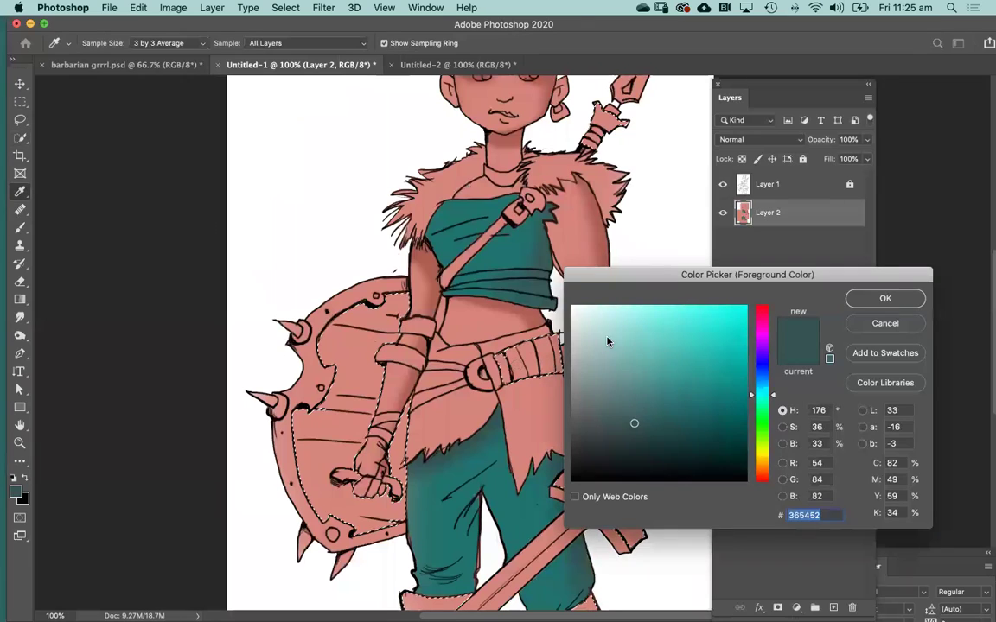
Step: Set the foreground color to golden brown #96751b for the leather and wood areas
{"action": "left_click", "coordinate": [759, 451]}
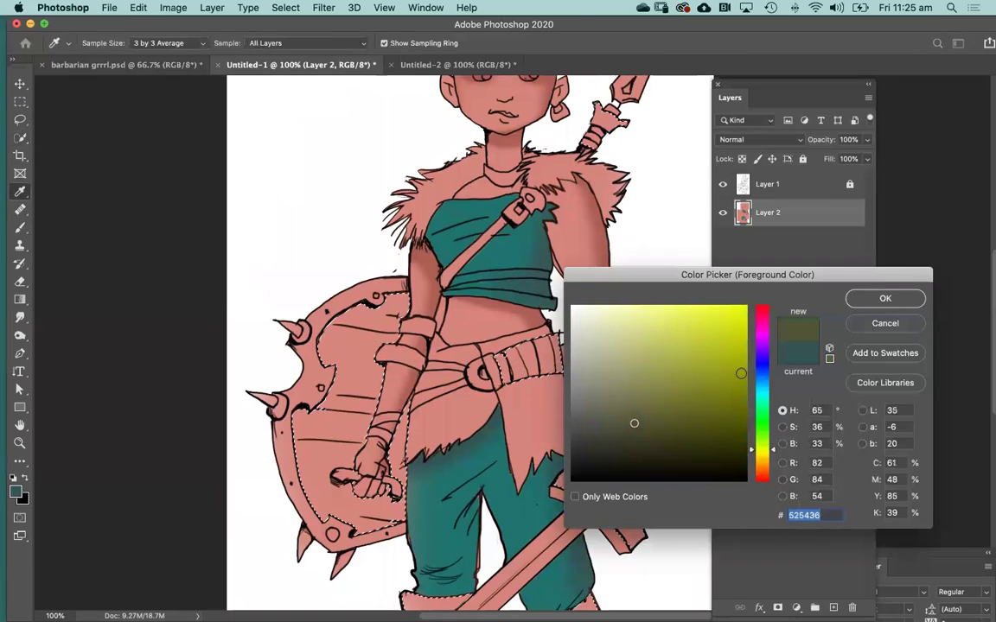
{"action": "left_click", "coordinate": [717, 373]}
{"action": "left_click", "coordinate": [759, 461]}
{"action": "left_click", "coordinate": [690, 338]}
{"action": "mouse_move", "coordinate": [690, 338]}
{"action": "left_mouse_down"}
{"action": "mouse_move", "coordinate": [722, 349]}
{"action": "mouse_move", "coordinate": [715, 378]}
{"action": "left_mouse_up"}
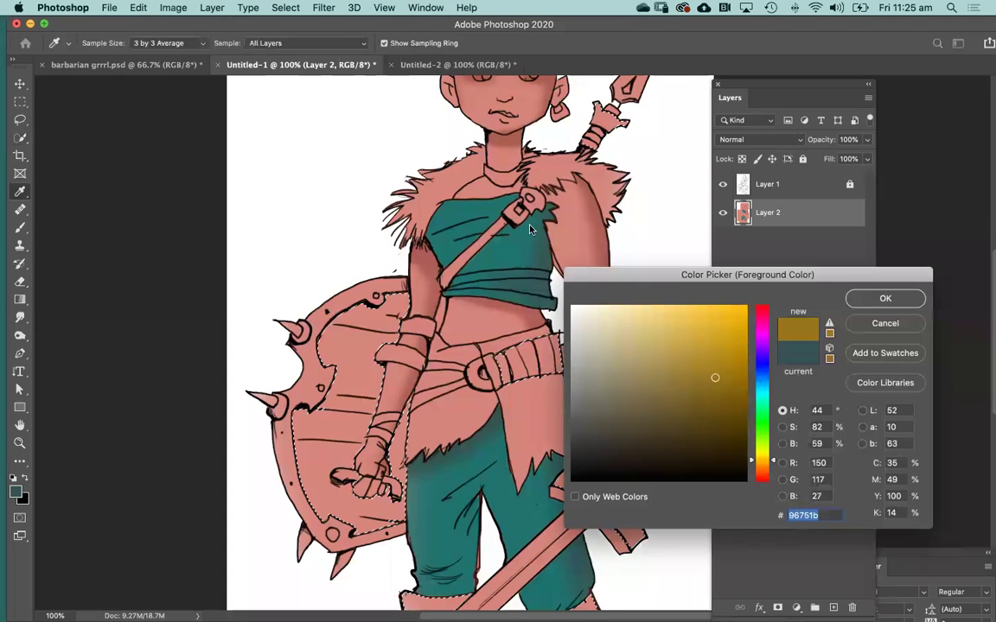
{"action": "scroll", "coordinate": [467, 346], "scroll_direction": "down", "scroll_amount": 3}
{"action": "left_click", "coordinate": [885, 299]}
Step: Paint the selected shield wood, boots, sword guard and back weapon's grip golden brown with a soft 800-pixel brush at 50% opacity
{"action": "key", "text": "w"}
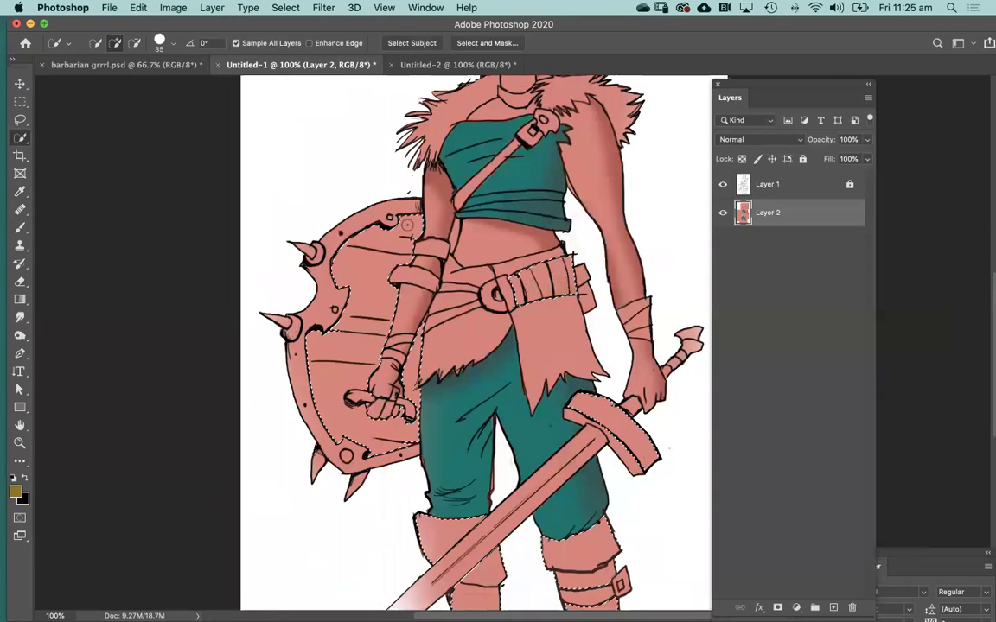
{"action": "key", "text": "b"}
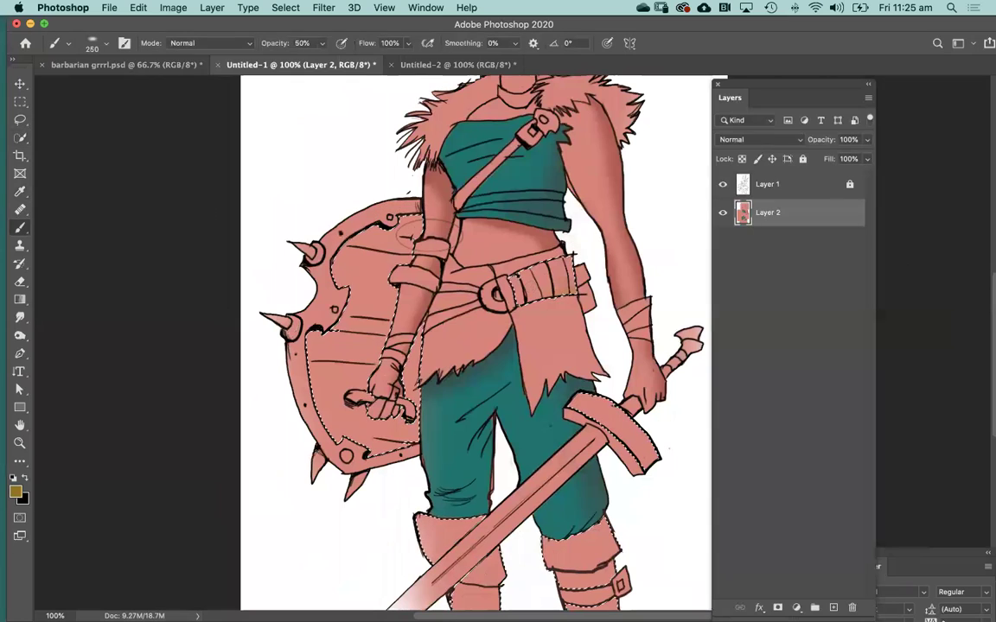
{"action": "left_click_drag", "start_coordinate": [350, 389], "coordinate": [413, 238]}
{"action": "mouse_move", "coordinate": [500, 482]}
{"action": "left_mouse_down"}
{"action": "mouse_move", "coordinate": [603, 459]}
{"action": "mouse_move", "coordinate": [602, 411]}
{"action": "mouse_move", "coordinate": [615, 479]}
{"action": "mouse_move", "coordinate": [576, 569]}
{"action": "mouse_move", "coordinate": [505, 578]}
{"action": "mouse_move", "coordinate": [470, 563]}
{"action": "mouse_move", "coordinate": [489, 534]}
{"action": "mouse_move", "coordinate": [591, 573]}
{"action": "left_mouse_up"}
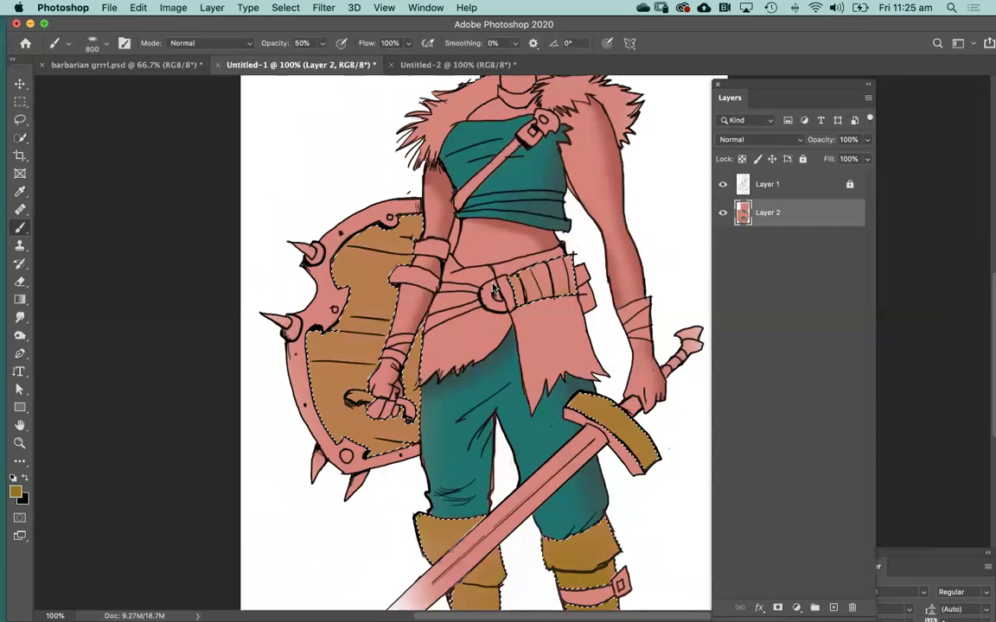
{"action": "left_click_drag", "start_coordinate": [470, 364], "coordinate": [426, 534]}
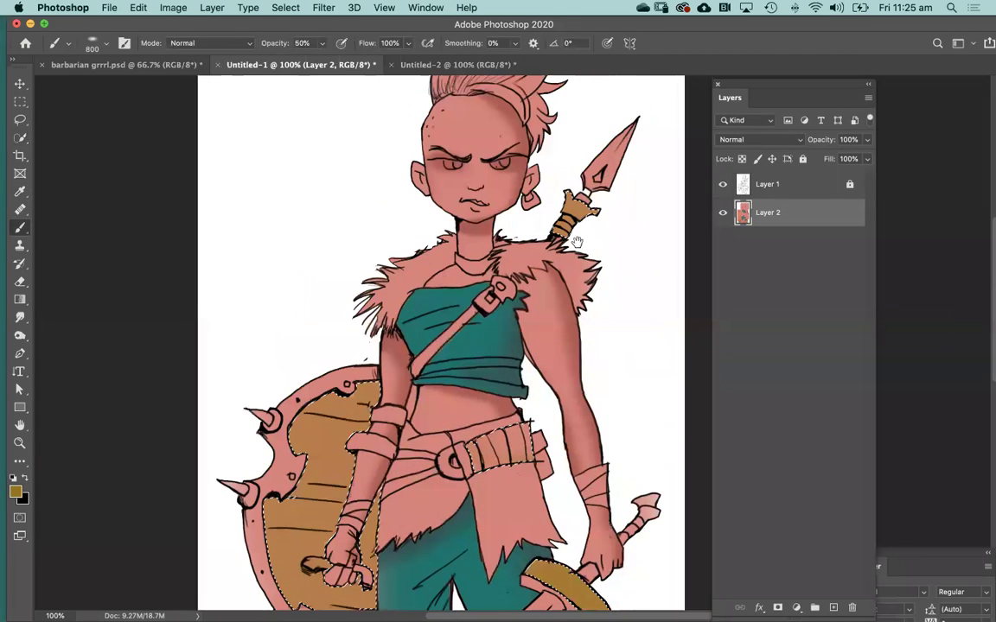
{"action": "key", "text": "super+d"}
{"action": "left_click_drag", "start_coordinate": [529, 262], "coordinate": [568, 233]}
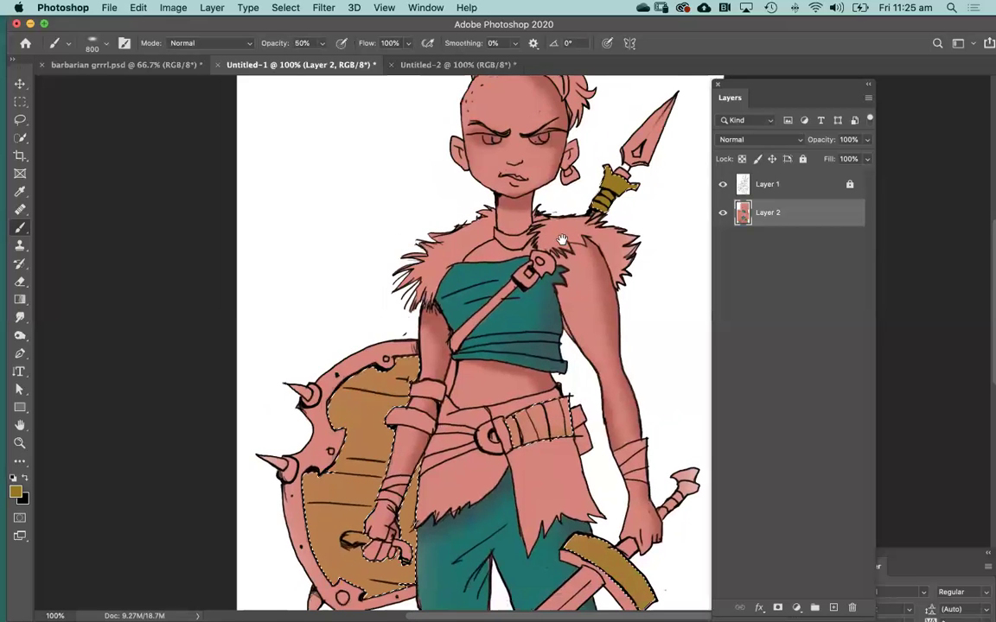
Step: Sample the shield's wood color #b77e4b and set the foreground to a darker, greyer brown for its shadows
{"action": "left_click", "coordinate": [533, 318], "text": "alt"}
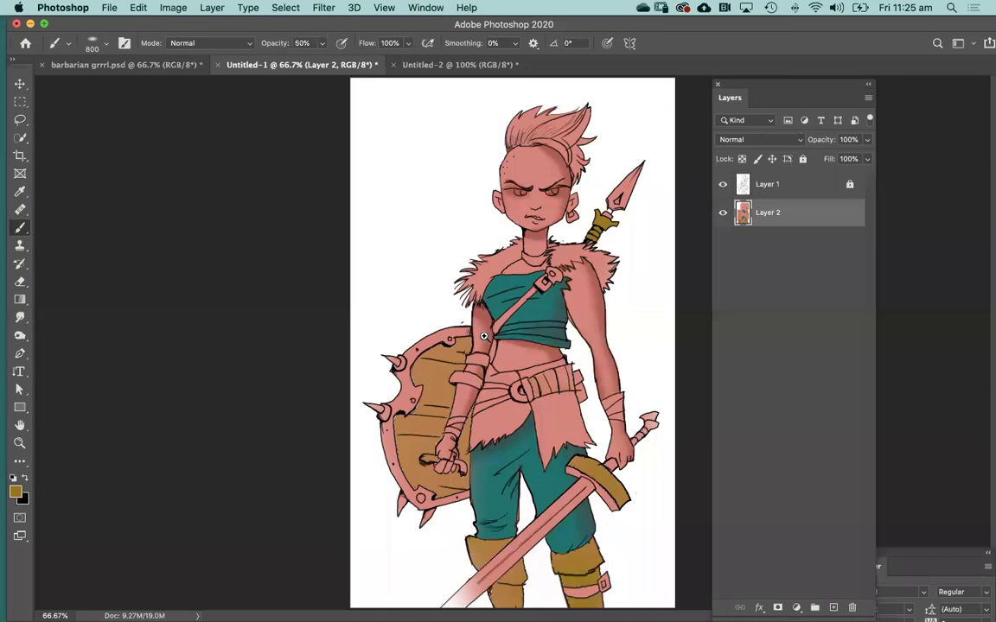
{"action": "left_click", "coordinate": [483, 335]}
{"action": "scroll", "coordinate": [454, 264], "scroll_direction": "down", "scroll_amount": 3}
{"action": "scroll", "coordinate": [453, 263], "scroll_direction": "left", "scroll_amount": 2}
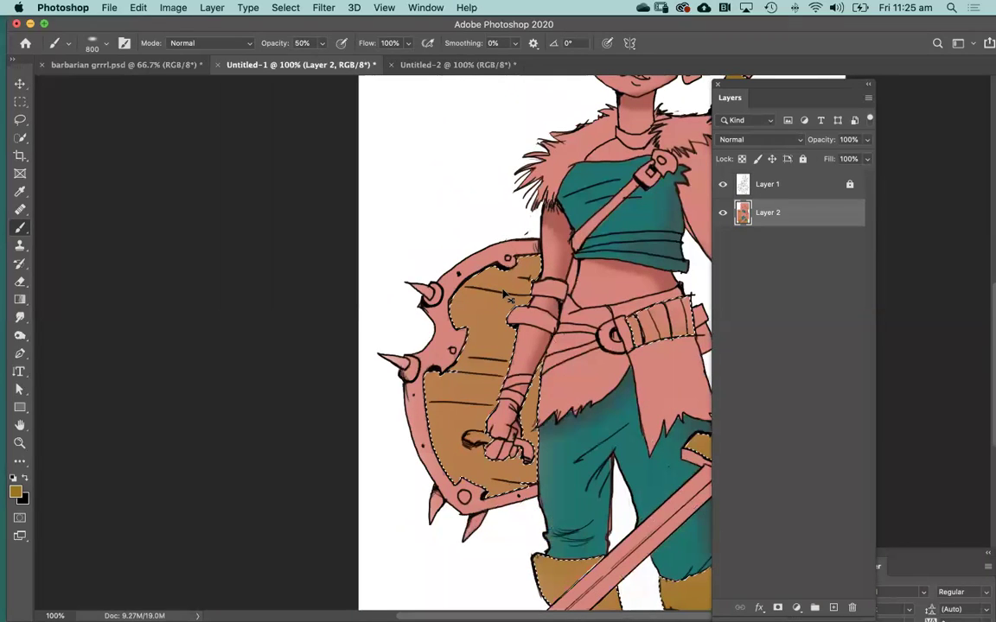
{"action": "left_click", "coordinate": [502, 293]}
{"action": "left_click_drag", "start_coordinate": [491, 303], "coordinate": [529, 226]}
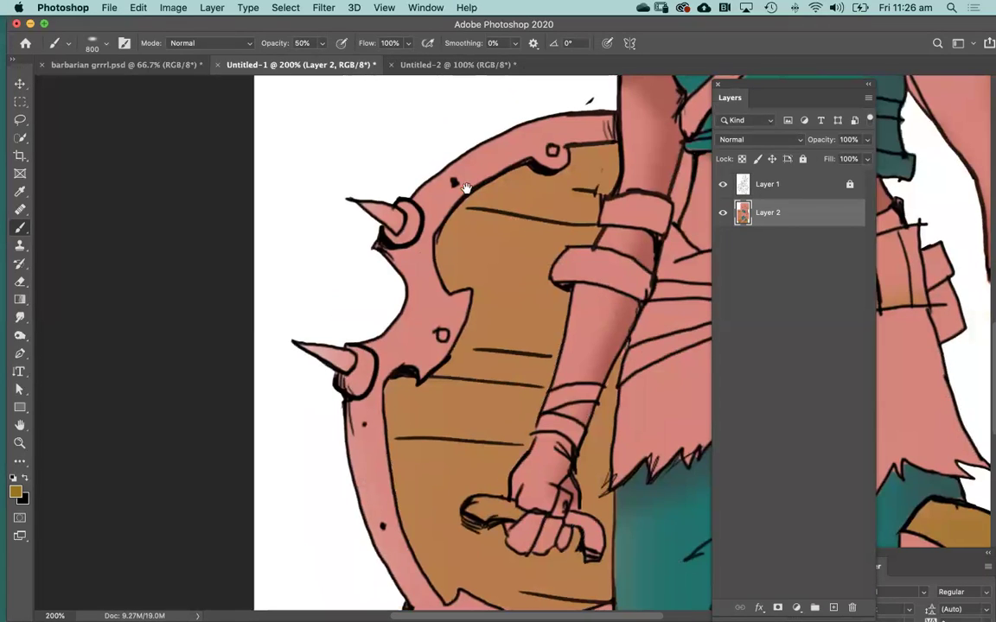
{"action": "key", "text": "super+h"}
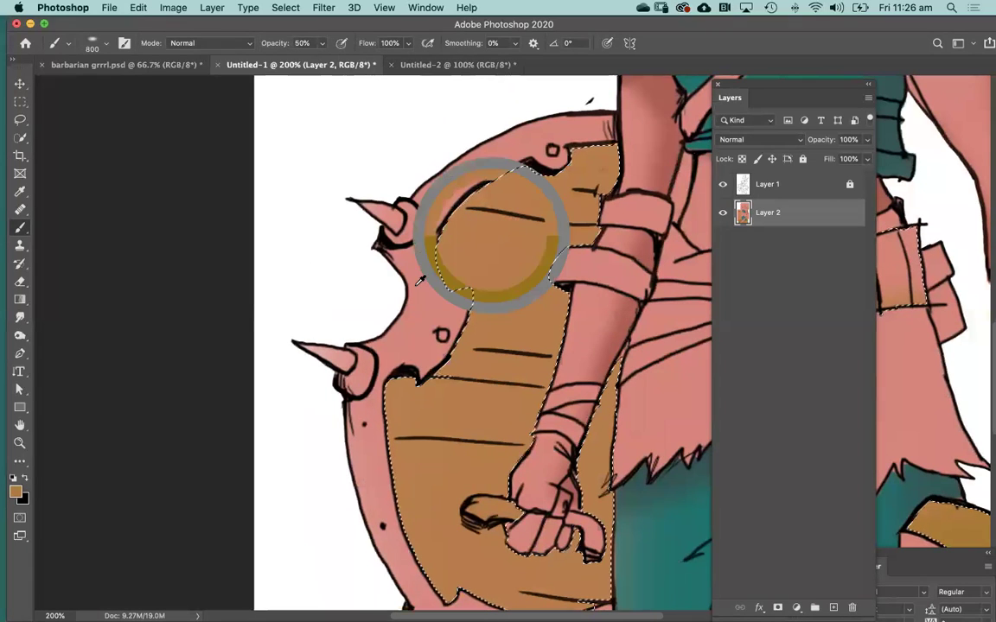
{"action": "left_click", "coordinate": [15, 491]}
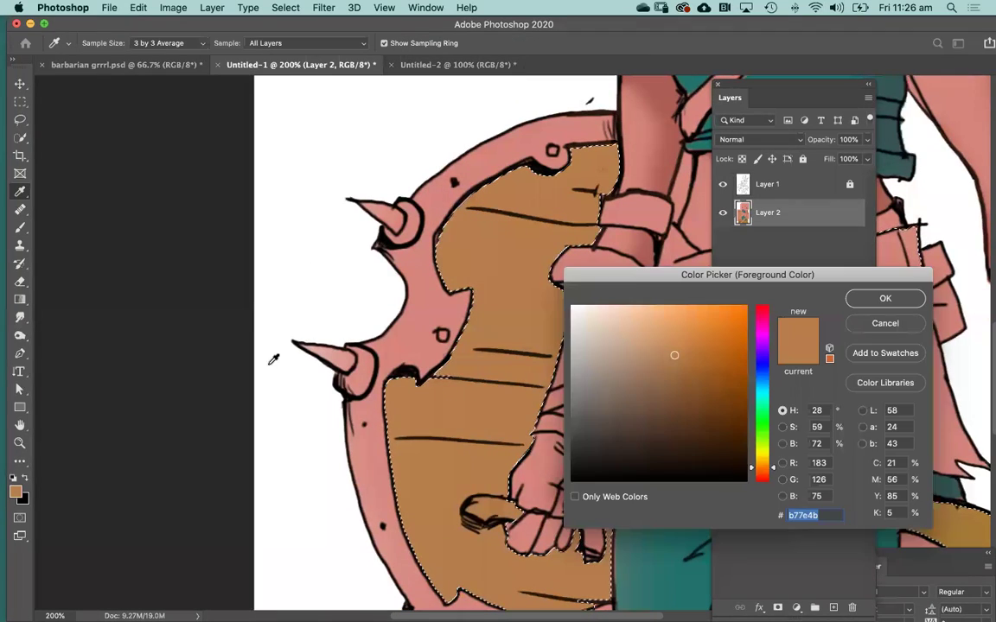
{"action": "left_click_drag", "start_coordinate": [670, 367], "coordinate": [648, 386]}
{"action": "left_click", "coordinate": [875, 299]}
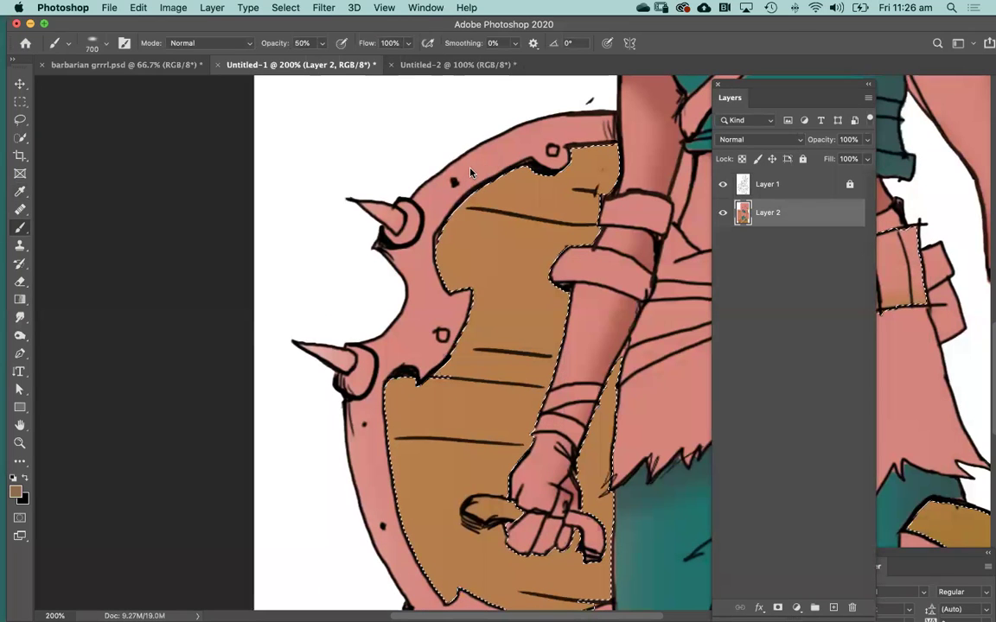
Step: Shade the shield wood below the upper rim with a 150-pixel brush at 99% opacity
{"action": "key", "text": "bracketleft"}
{"action": "key", "text": "bracketleft"}
{"action": "key", "text": "bracketleft"}
{"action": "key", "text": "bracketleft"}
{"action": "key", "text": "bracketleft"}
{"action": "key", "text": "bracketleft"}
{"action": "key", "text": "bracketleft"}
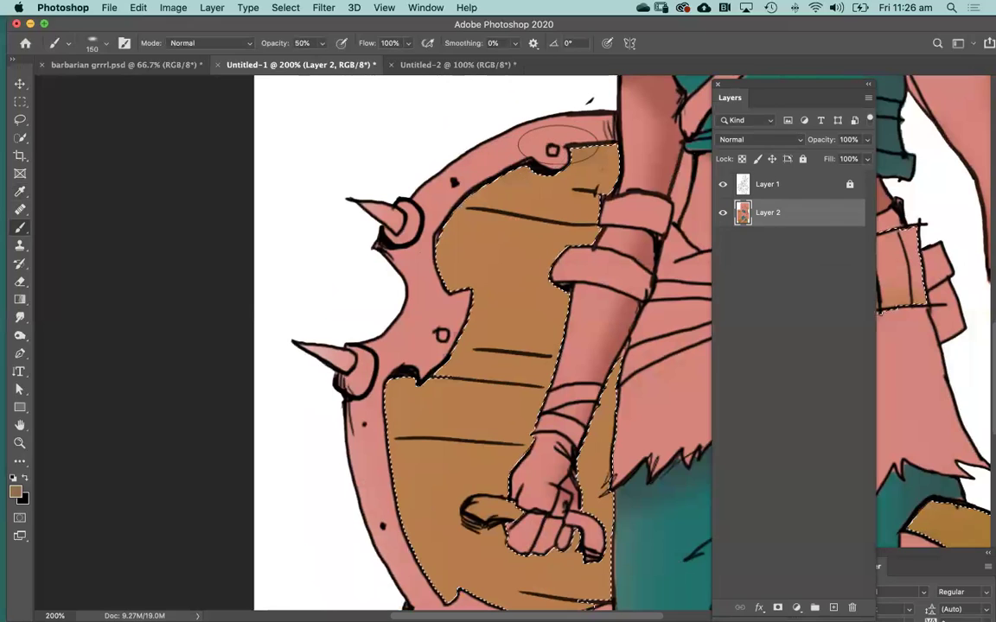
{"action": "key", "text": "9"}
{"action": "key", "text": "9"}
{"action": "mouse_move", "coordinate": [584, 164]}
{"action": "left_mouse_down"}
{"action": "mouse_move", "coordinate": [536, 154]}
{"action": "mouse_move", "coordinate": [596, 148]}
{"action": "left_mouse_up"}
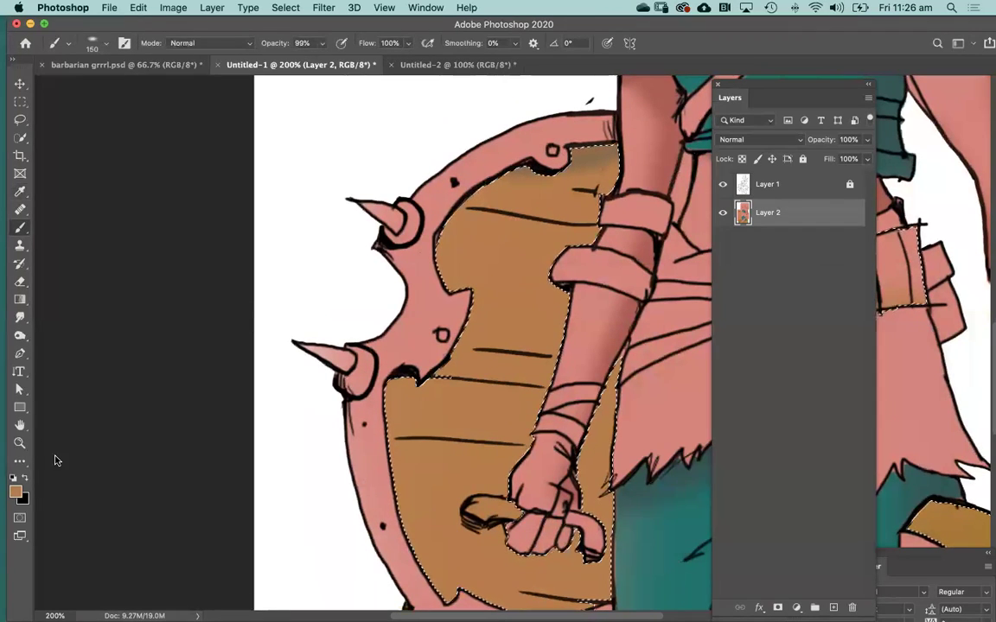
Step: Set the foreground color to richer brown #975b26 and raise the brush's hardness above 0%
{"action": "left_click", "coordinate": [16, 491]}
{"action": "left_click_drag", "start_coordinate": [675, 357], "coordinate": [703, 376]}
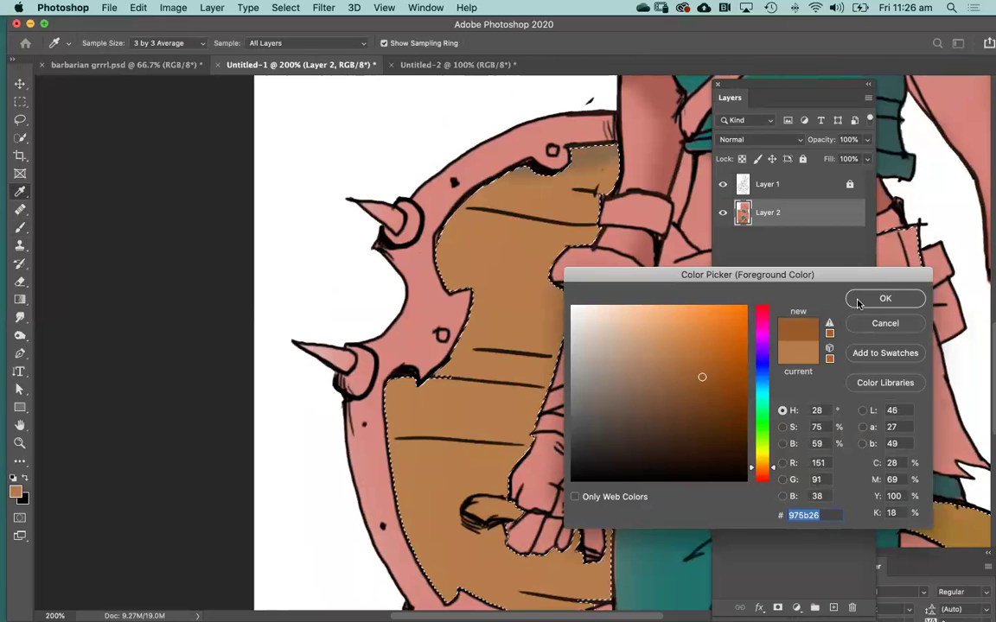
{"action": "left_click", "coordinate": [865, 300]}
{"action": "left_click", "coordinate": [92, 43]}
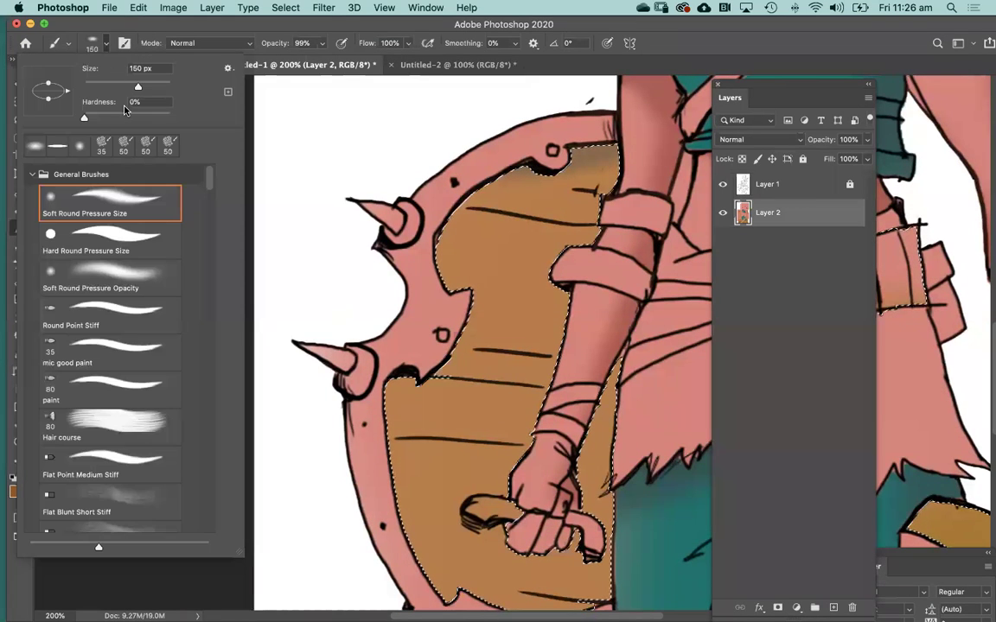
{"action": "left_click_drag", "start_coordinate": [85, 119], "coordinate": [137, 119]}
{"action": "key", "text": "Return"}
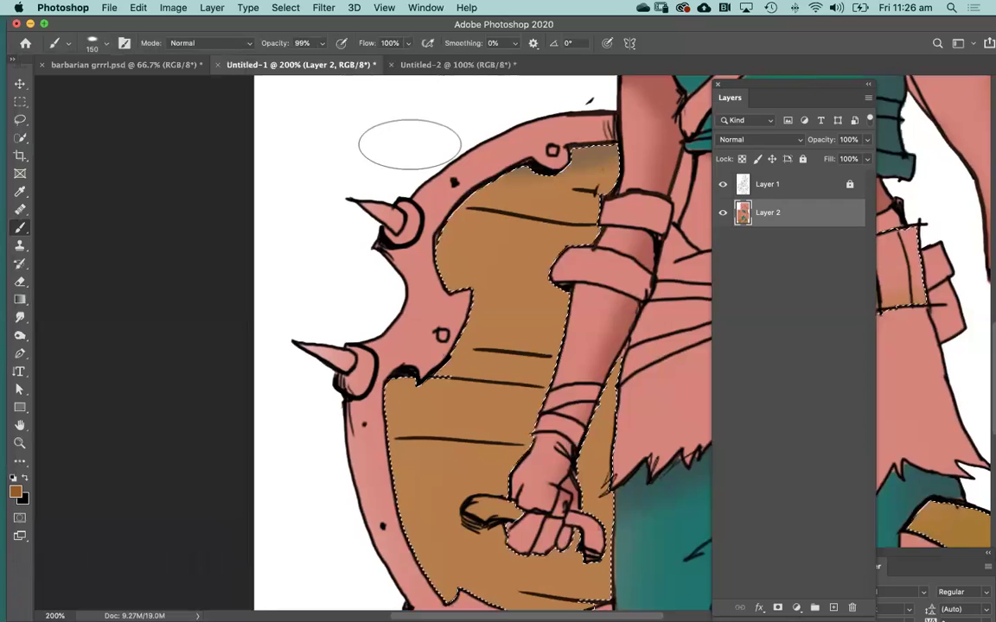
Step: Shade the shield wood along the inner edge of the rim with a 70-pixel brush
{"action": "key", "text": "bracketleft"}
{"action": "key", "text": "bracketleft"}
{"action": "key", "text": "bracketleft"}
{"action": "key", "text": "bracketleft"}
{"action": "key", "text": "bracketleft"}
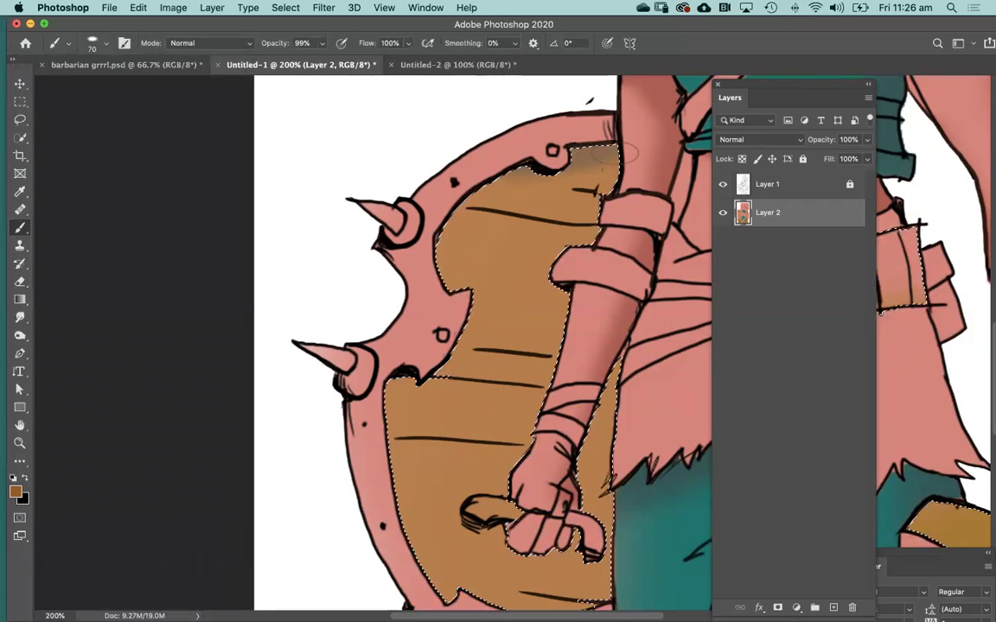
{"action": "mouse_move", "coordinate": [523, 159]}
{"action": "left_mouse_down"}
{"action": "mouse_move", "coordinate": [492, 183]}
{"action": "mouse_move", "coordinate": [527, 158]}
{"action": "mouse_move", "coordinate": [435, 278]}
{"action": "left_mouse_up"}
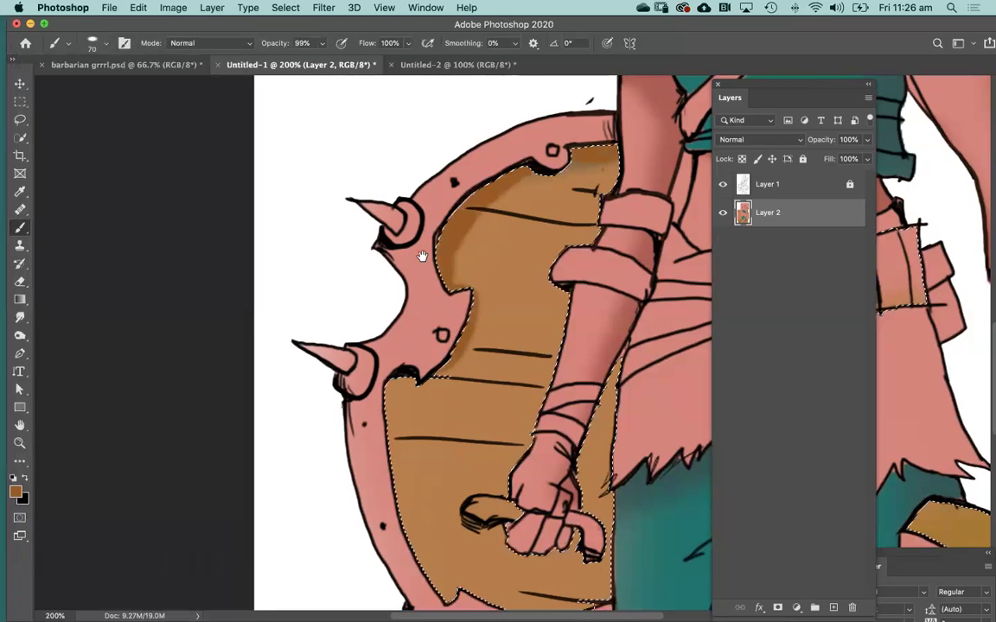
{"action": "scroll", "coordinate": [380, 345], "scroll_direction": "down", "scroll_amount": 5}
{"action": "mouse_move", "coordinate": [398, 397]}
{"action": "left_mouse_down"}
{"action": "mouse_move", "coordinate": [455, 533]}
{"action": "mouse_move", "coordinate": [480, 501]}
{"action": "mouse_move", "coordinate": [510, 514]}
{"action": "left_mouse_up"}
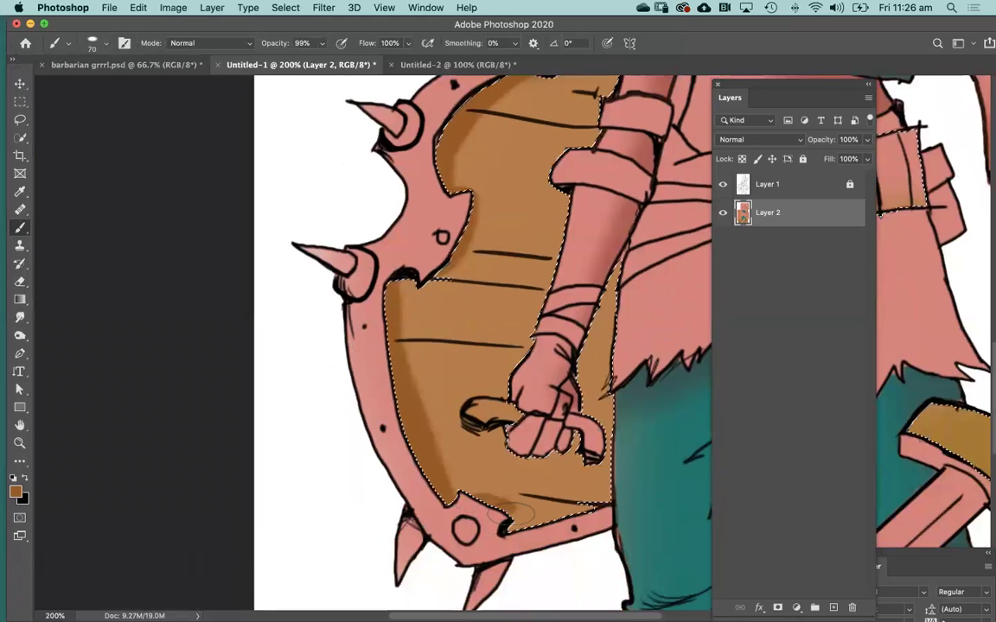
{"action": "scroll", "coordinate": [432, 302], "scroll_direction": "up", "scroll_amount": 3}
{"action": "scroll", "coordinate": [432, 302], "scroll_direction": "right", "scroll_amount": 1}
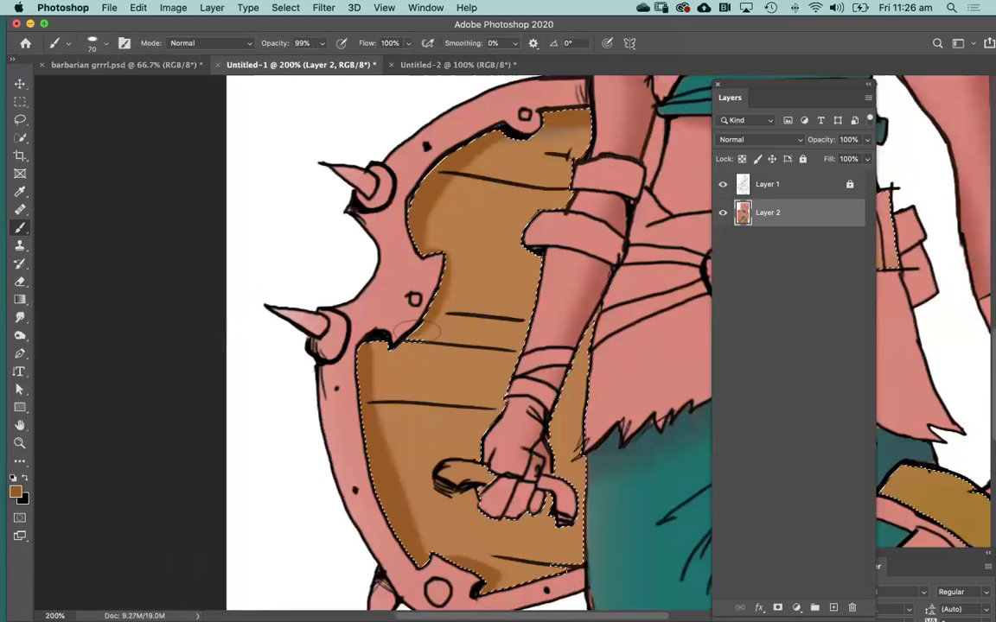
{"action": "left_click_drag", "start_coordinate": [428, 245], "coordinate": [195, 105]}
Step: Shade the golden-brown boots with the darker brown, using the 70-pixel brush
{"action": "left_click", "coordinate": [469, 284], "text": "alt"}
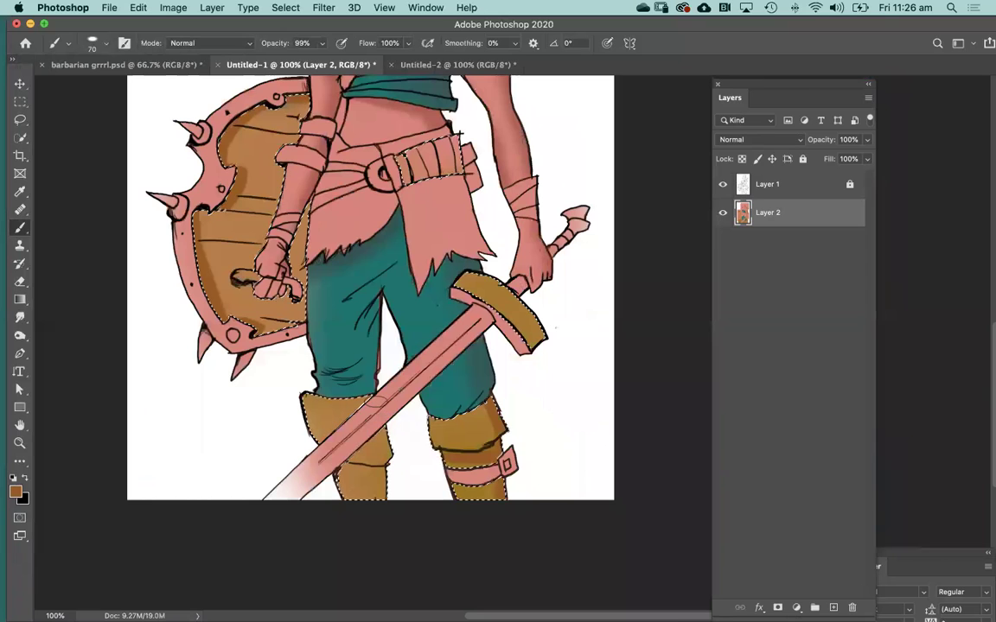
{"action": "left_click_drag", "start_coordinate": [361, 470], "coordinate": [388, 468]}
{"action": "left_click_drag", "start_coordinate": [418, 328], "coordinate": [445, 485]}
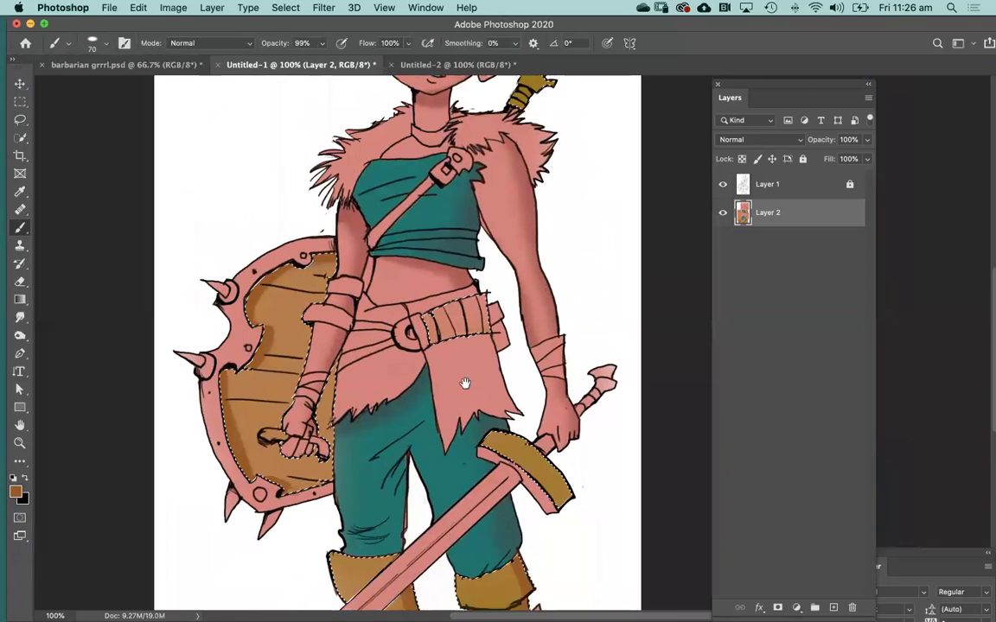
{"action": "scroll", "coordinate": [464, 383], "scroll_direction": "up", "scroll_amount": 5}
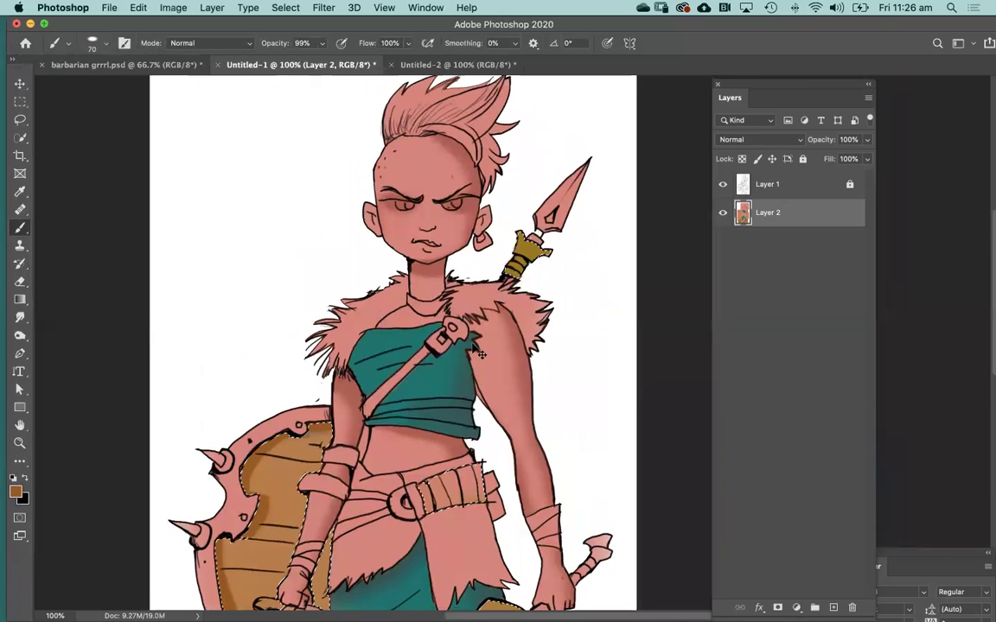
{"action": "left_click_drag", "start_coordinate": [458, 215], "coordinate": [461, 225]}
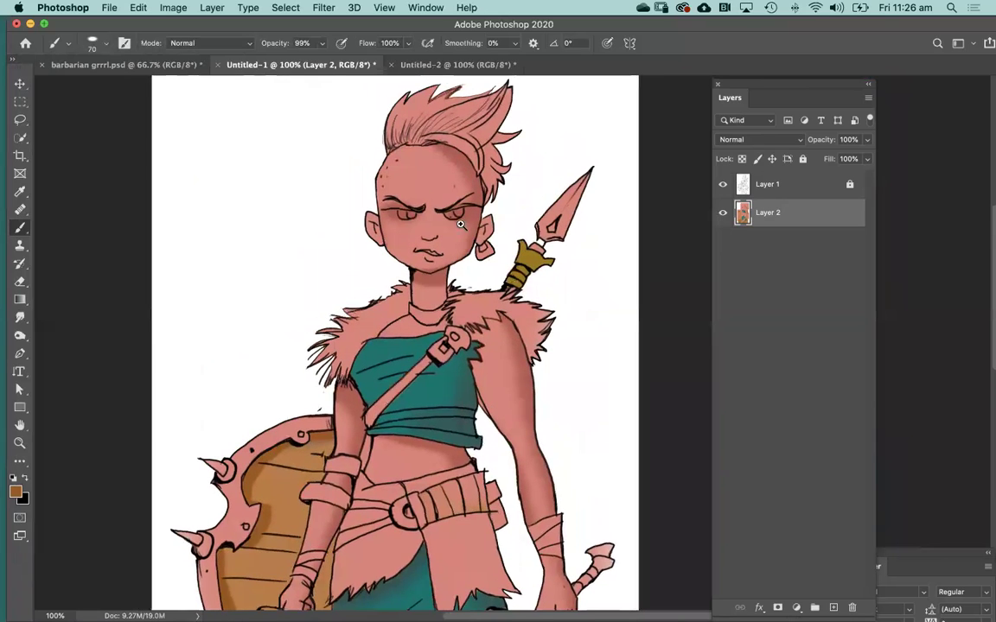
Step: Make black the foreground color and set the brush to 19 px, 36% hardness and a fully round tip
{"action": "left_click", "coordinate": [447, 237], "text": "super"}
{"action": "left_click_drag", "start_coordinate": [447, 274], "coordinate": [503, 415]}
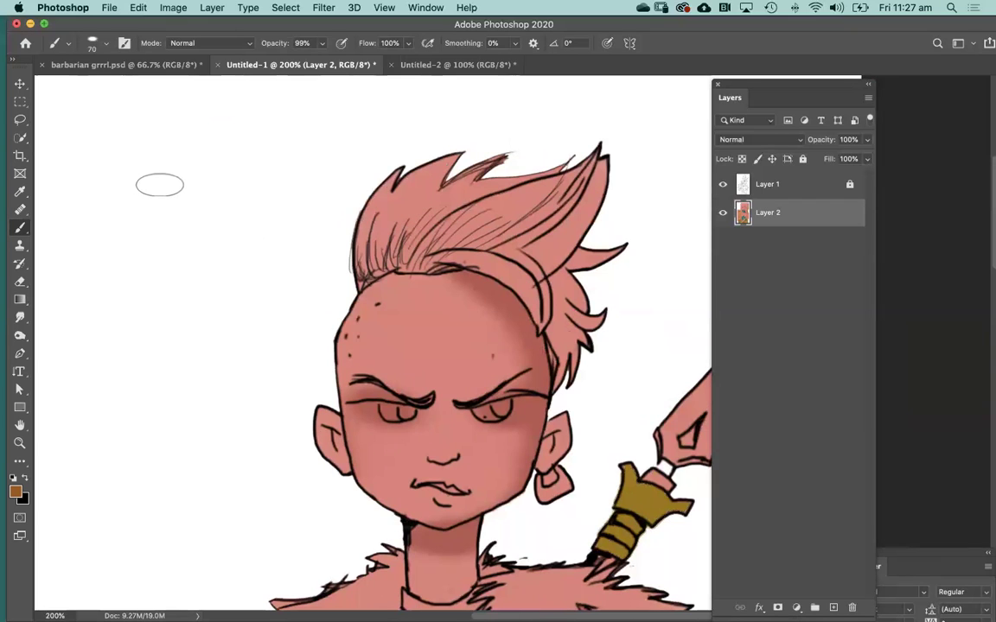
{"action": "left_click", "coordinate": [25, 478]}
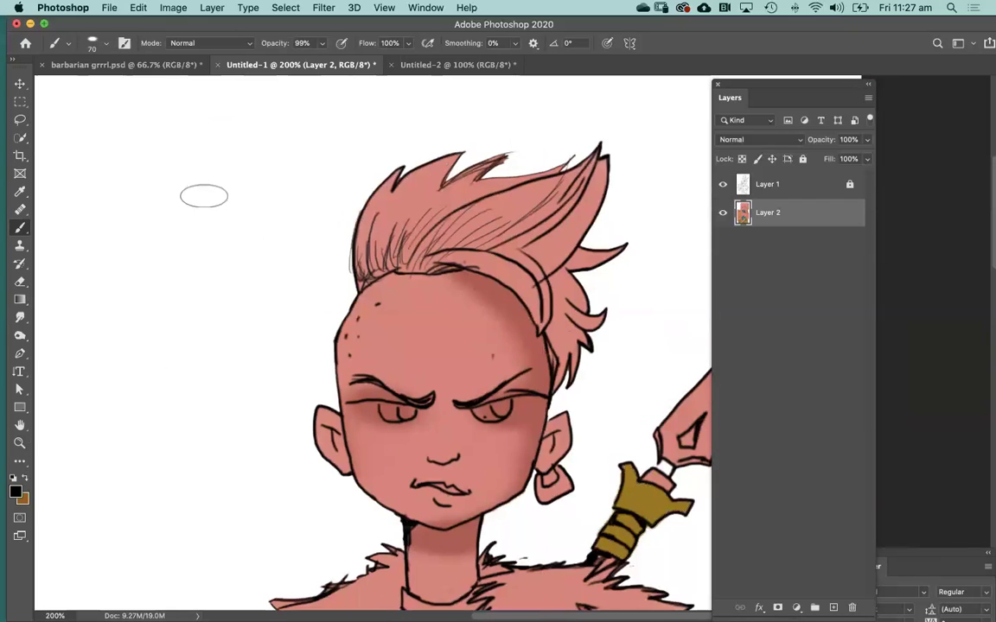
{"action": "key", "text": "bracketleft"}
{"action": "left_click", "coordinate": [95, 41]}
{"action": "left_click_drag", "start_coordinate": [124, 121], "coordinate": [120, 121]}
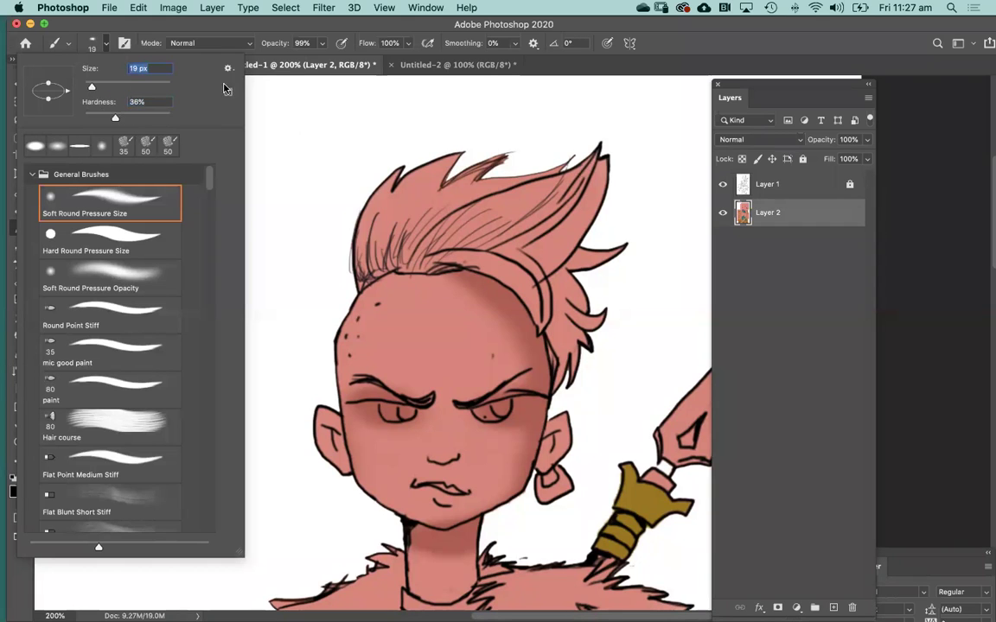
{"action": "left_click_drag", "start_coordinate": [50, 79], "coordinate": [49, 64]}
{"action": "key", "text": "Return"}
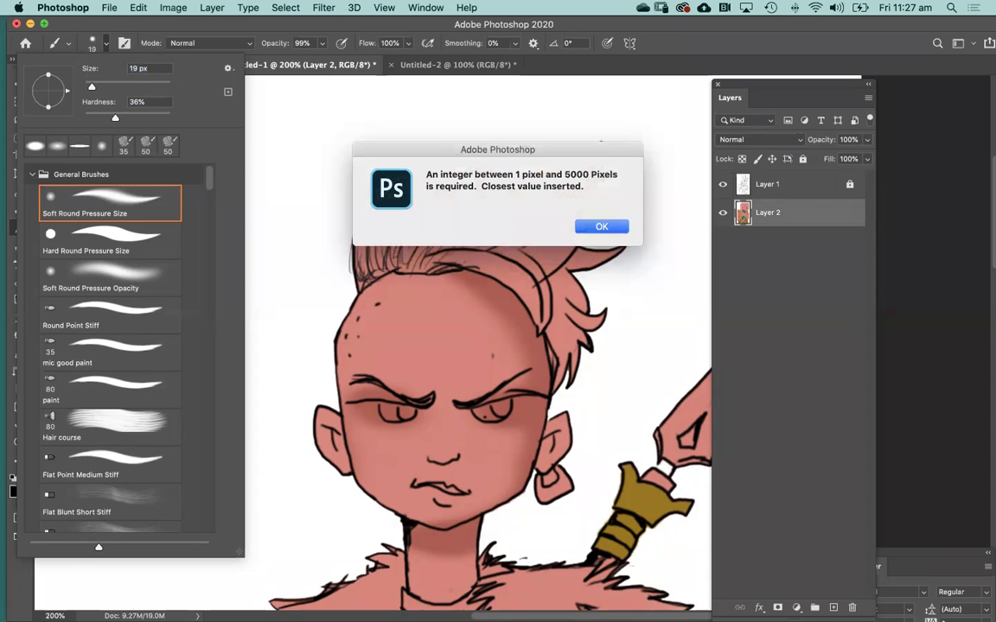
{"action": "key", "text": "Return"}
Step: Undo the last changes, clear the selection and dab scattered black dots on the blank canvas beside the head with a 9-pixel brush
{"action": "key", "text": "super+z"}
{"action": "key", "text": "super+z"}
{"action": "key", "text": "bracketleft"}
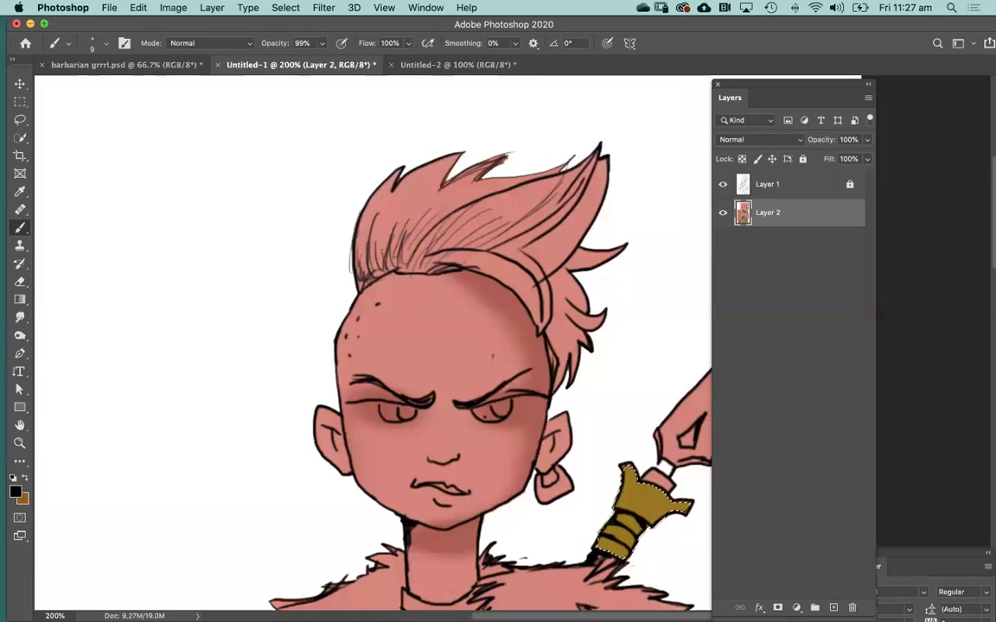
{"action": "key", "text": "super+d"}
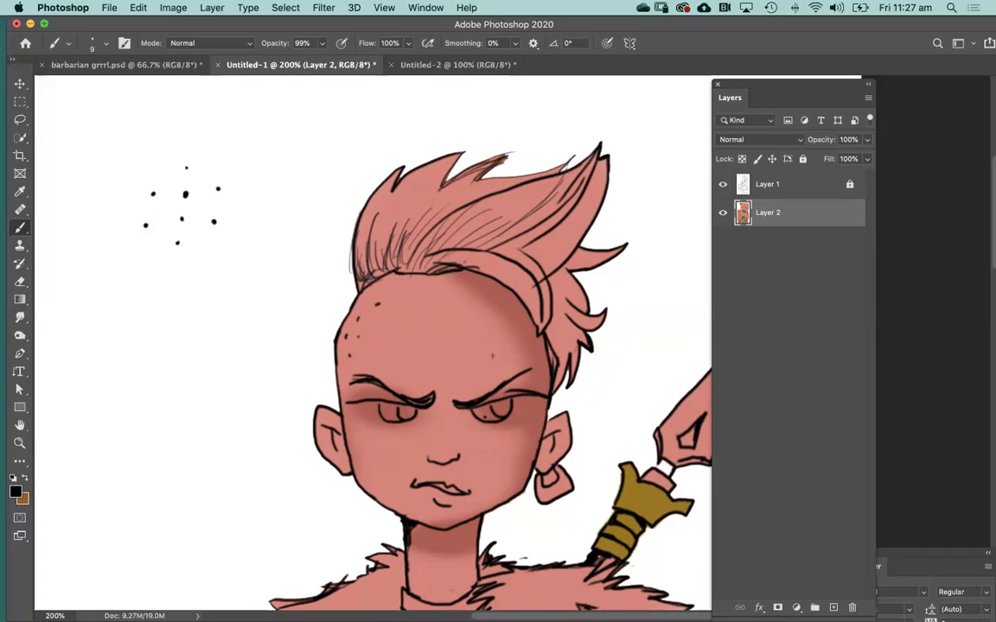
{"action": "left_click", "coordinate": [204, 204]}
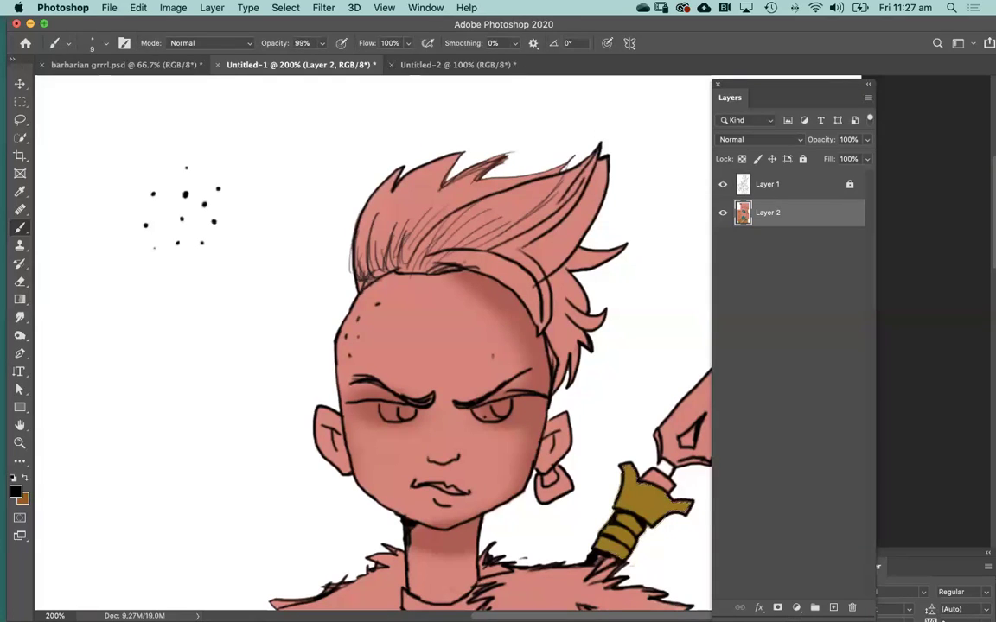
Step: Enclose the cluster of black dots beside the head in a rectangular marquee selection
{"action": "key", "text": "m"}
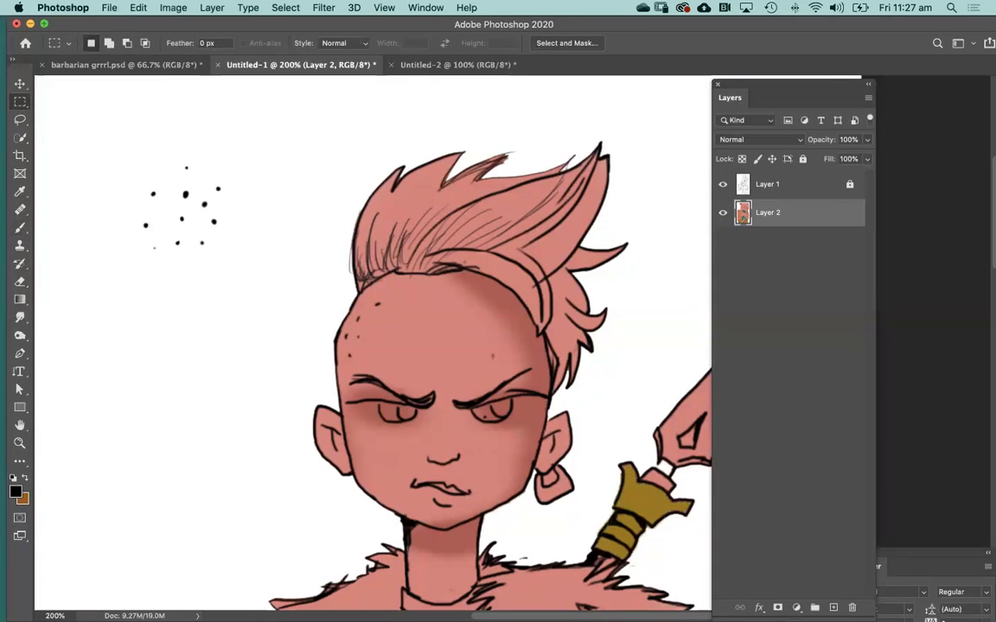
{"action": "left_click_drag", "start_coordinate": [116, 140], "coordinate": [245, 277]}
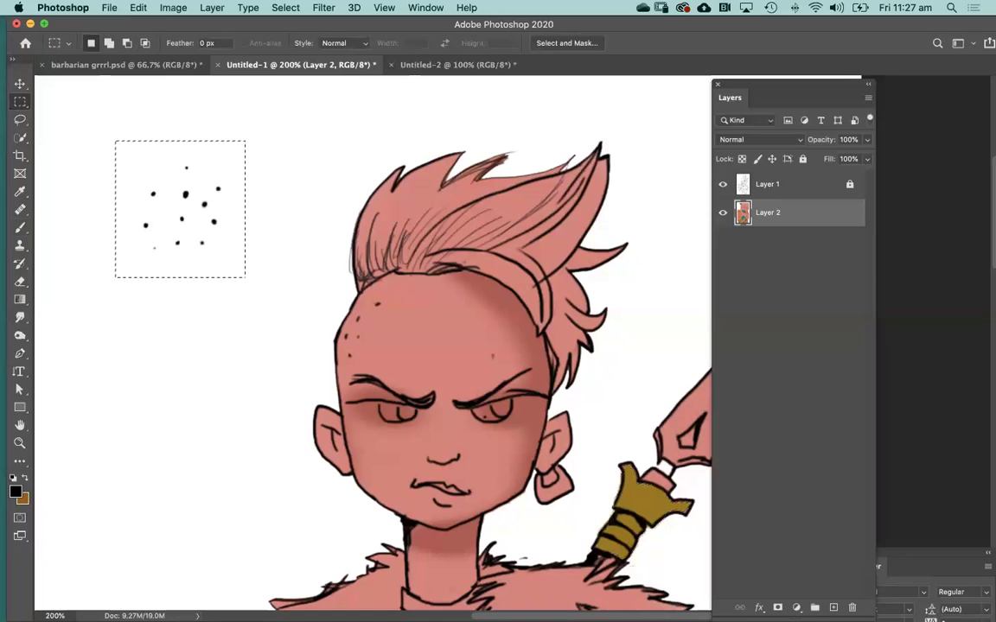
Step: Define a brush preset from the selected dot cluster, accepting the name Sampled Brush 20
{"action": "left_click", "coordinate": [173, 8]}
{"action": "mouse_move", "coordinate": [141, 8]}
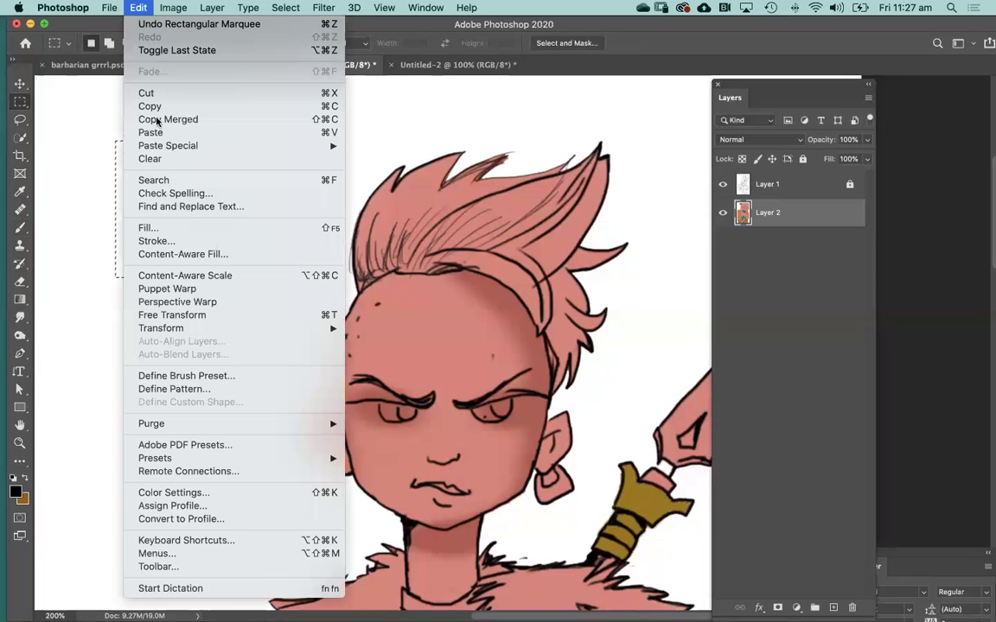
{"action": "left_click", "coordinate": [202, 377]}
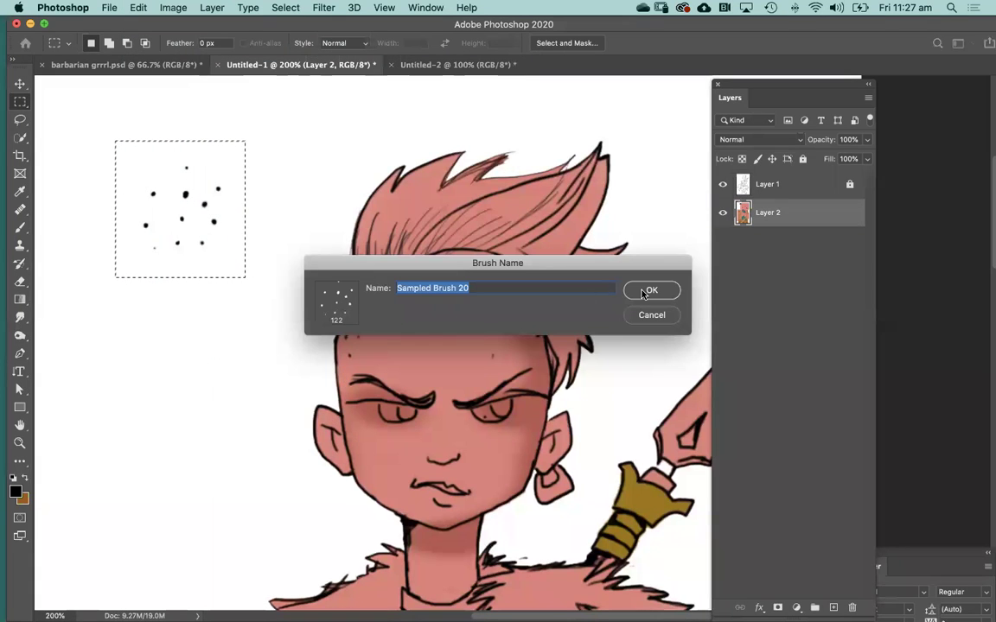
{"action": "left_click", "coordinate": [649, 290]}
Step: Clear the original dots and their selection, and try a stroke with the new dot brush on the blank canvas
{"action": "key", "text": "b"}
{"action": "key", "text": "Delete"}
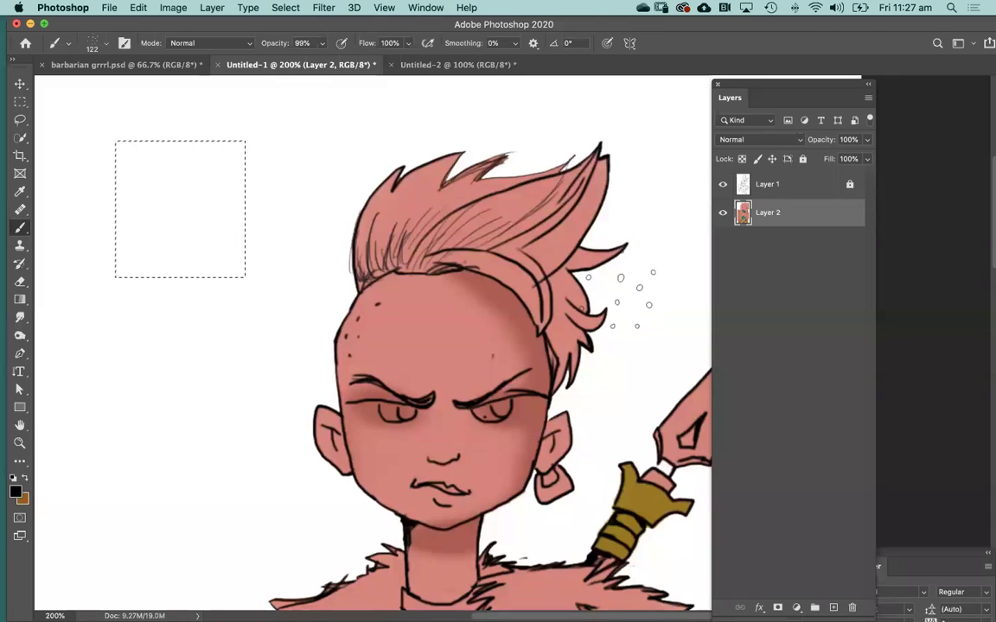
{"action": "key", "text": "ctrl+d"}
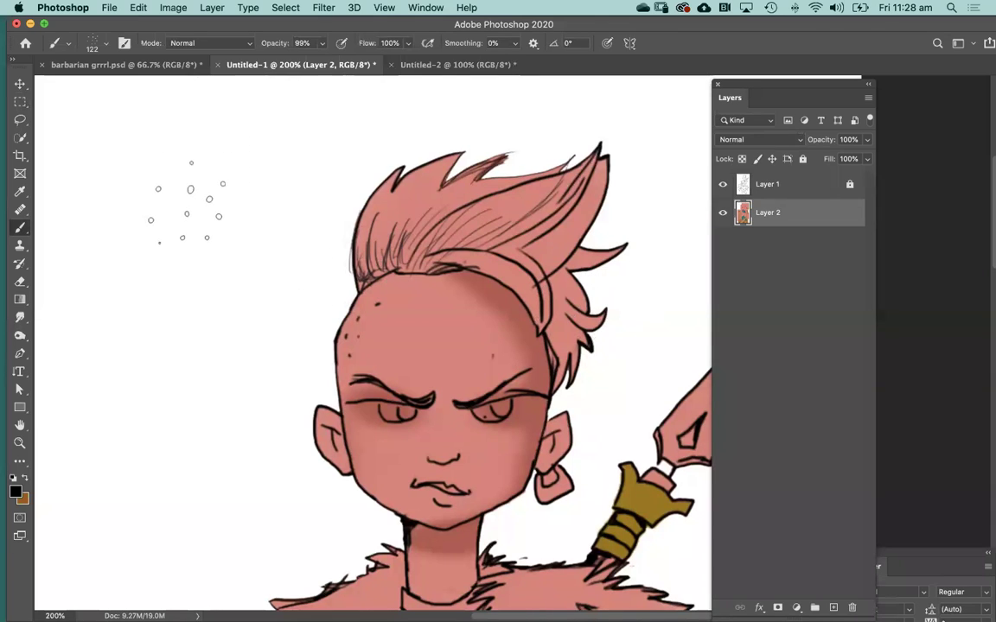
{"action": "mouse_move", "coordinate": [147, 259]}
{"action": "left_mouse_down"}
{"action": "mouse_move", "coordinate": [212, 186]}
{"action": "mouse_move", "coordinate": [179, 282]}
{"action": "mouse_move", "coordinate": [190, 259]}
{"action": "left_mouse_up"}
{"action": "key", "text": "super+z"}
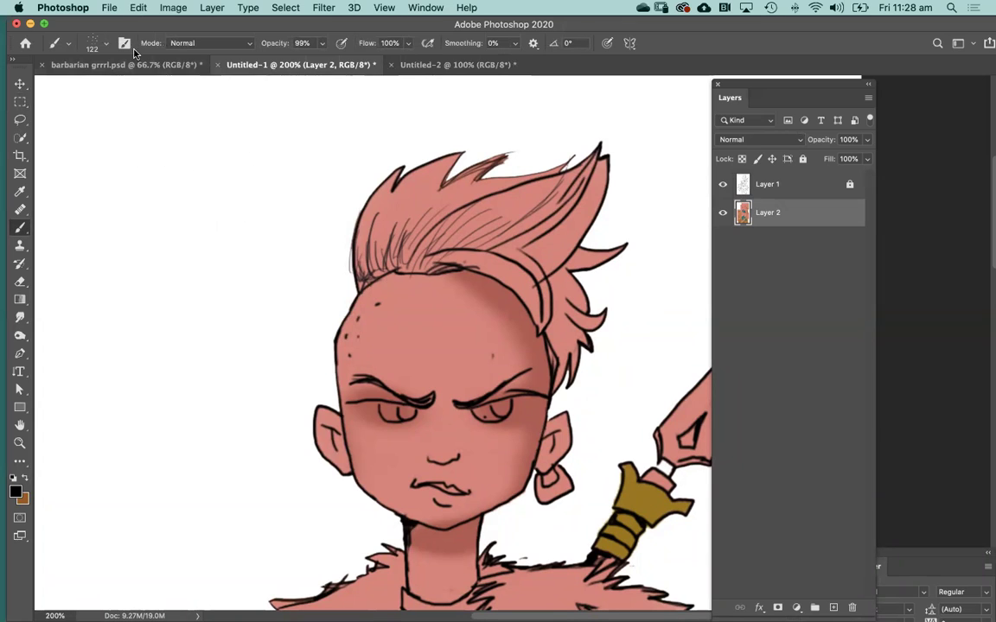
Step: Set the dot brush's spacing to 1%
{"action": "left_click", "coordinate": [125, 44]}
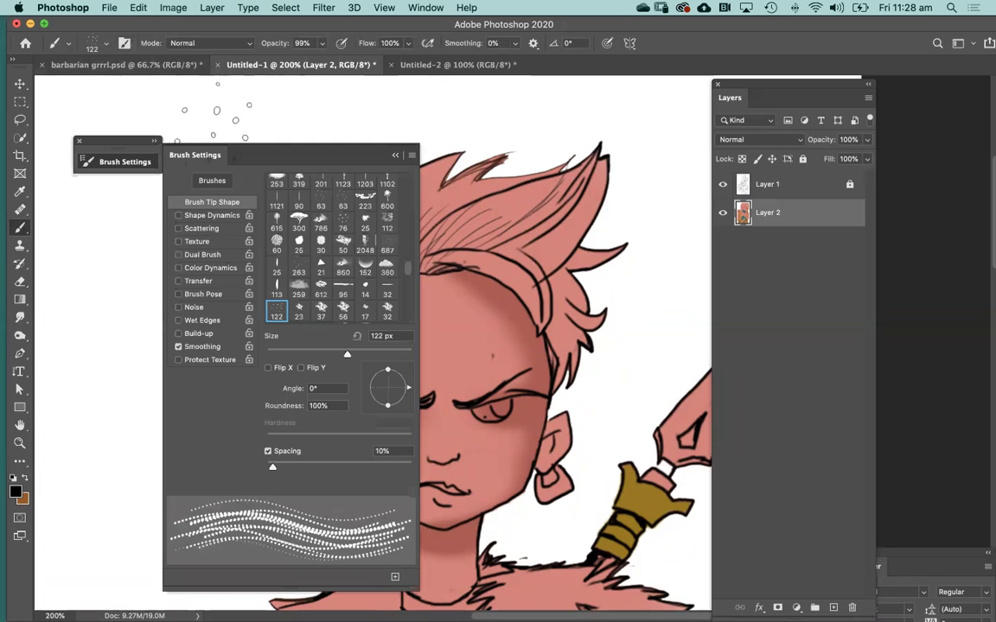
{"action": "left_click_drag", "start_coordinate": [268, 152], "coordinate": [258, 95]}
{"action": "mouse_move", "coordinate": [263, 413]}
{"action": "left_mouse_down"}
{"action": "mouse_move", "coordinate": [298, 408]}
{"action": "mouse_move", "coordinate": [248, 406]}
{"action": "mouse_move", "coordinate": [270, 407]}
{"action": "mouse_move", "coordinate": [258, 408]}
{"action": "left_mouse_up"}
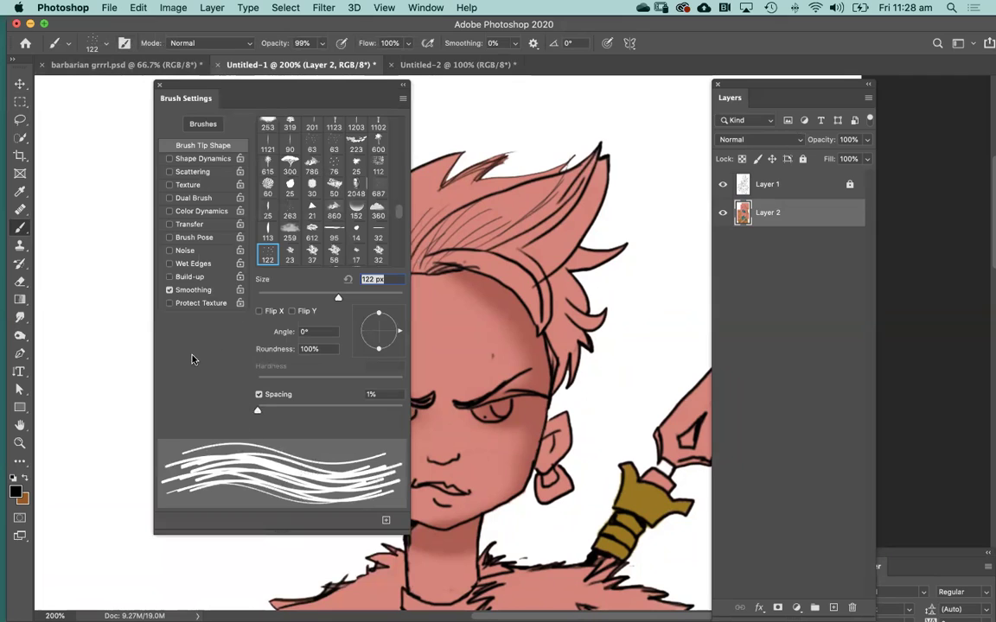
Step: Enable Shape Dynamics for the dot brush with 10% size jitter controlled by Pen Pressure
{"action": "left_click", "coordinate": [204, 160]}
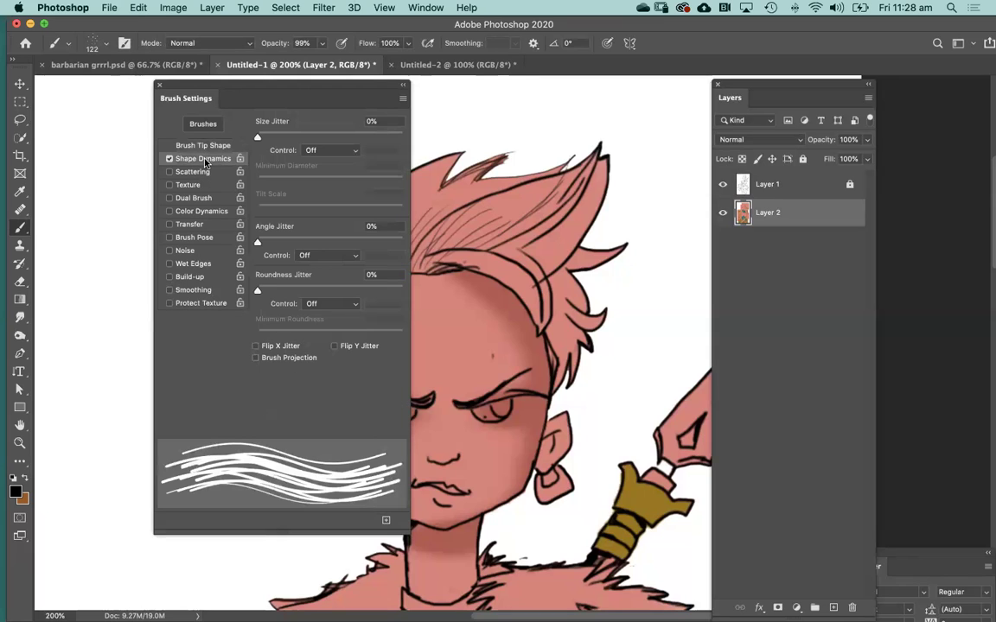
{"action": "left_click", "coordinate": [207, 146]}
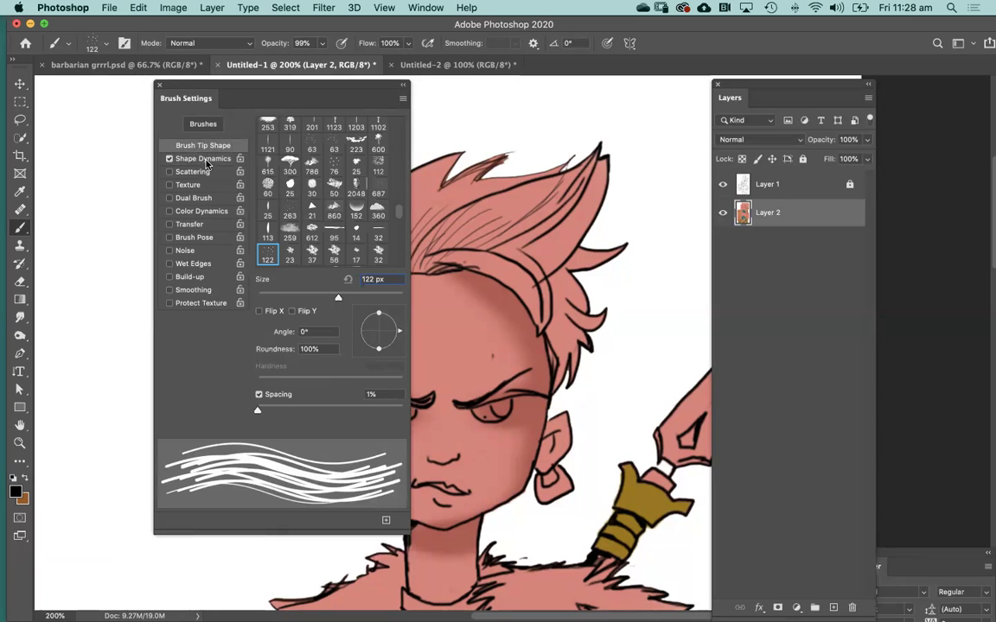
{"action": "left_click", "coordinate": [204, 160]}
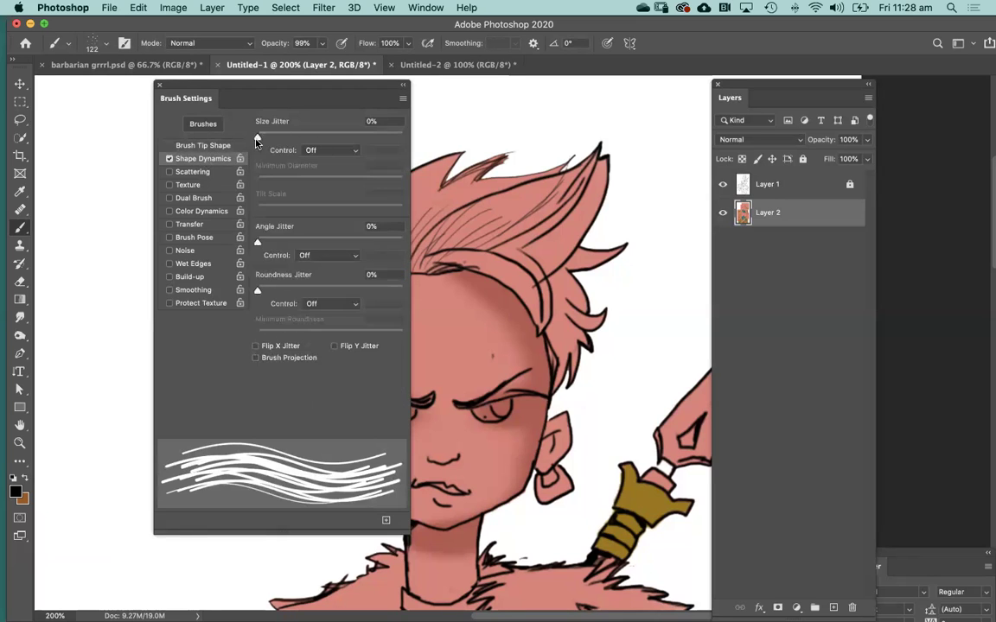
{"action": "mouse_move", "coordinate": [256, 139]}
{"action": "left_mouse_down"}
{"action": "mouse_move", "coordinate": [281, 140]}
{"action": "mouse_move", "coordinate": [268, 140]}
{"action": "left_mouse_up"}
{"action": "left_click", "coordinate": [328, 150]}
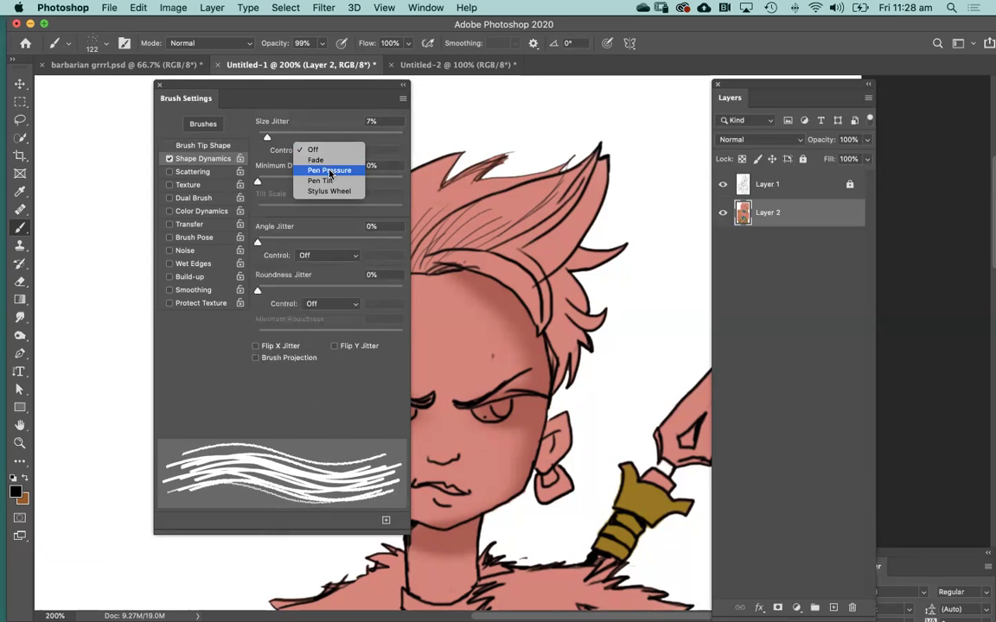
{"action": "left_click", "coordinate": [330, 171]}
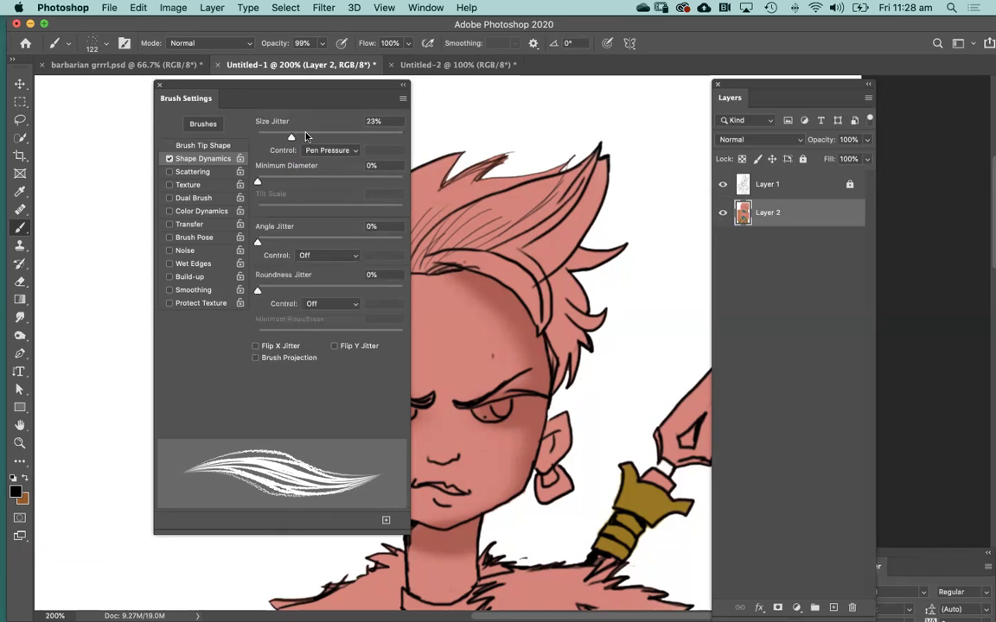
{"action": "left_click", "coordinate": [402, 96]}
{"action": "left_click", "coordinate": [399, 88]}
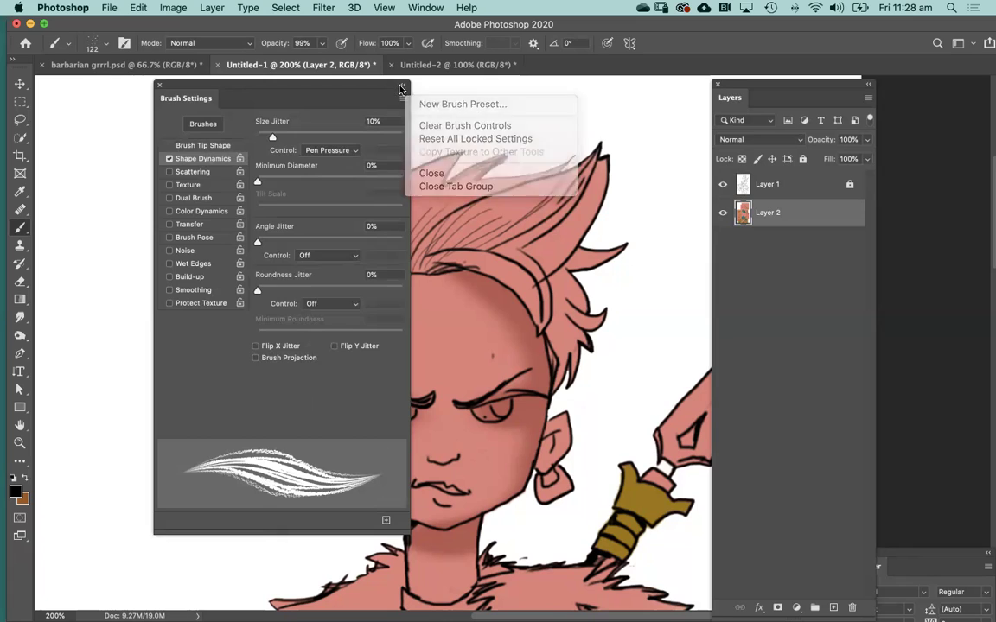
{"action": "left_click", "coordinate": [403, 85]}
Step: Reduce the dot brush to 40 px
{"action": "key", "text": "bracketleft"}
{"action": "key", "text": "bracketleft"}
{"action": "key", "text": "bracketleft"}
{"action": "key", "text": "bracketleft"}
{"action": "key", "text": "bracketleft"}
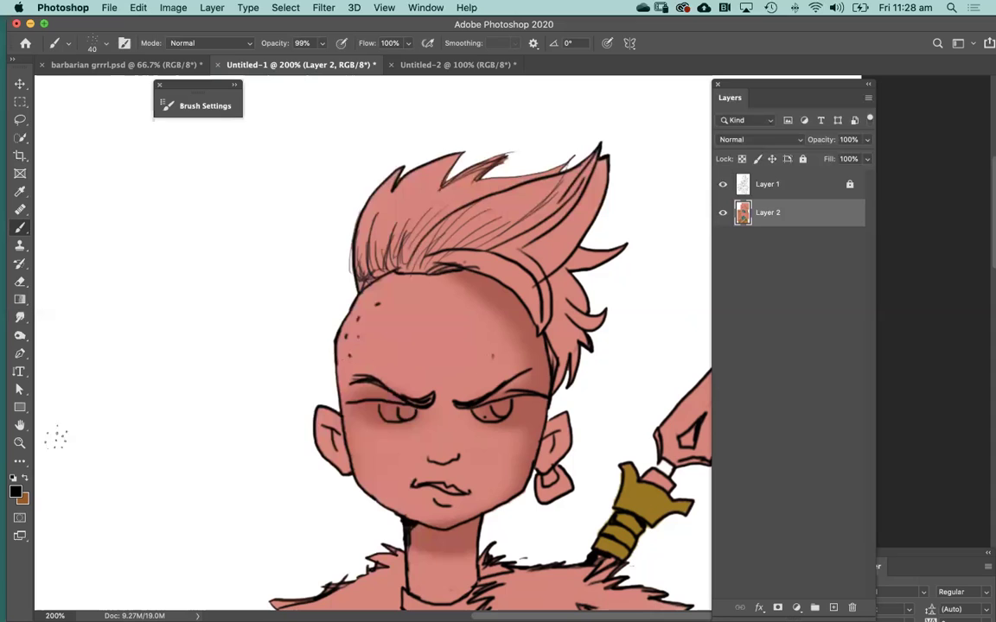
Step: Choose a dark red foreground color and add a new layer between the line art and the base colours
{"action": "left_click", "coordinate": [15, 491]}
{"action": "left_click_drag", "start_coordinate": [624, 323], "coordinate": [723, 376]}
{"action": "left_click", "coordinate": [883, 299]}
{"action": "left_click", "coordinate": [833, 607]}
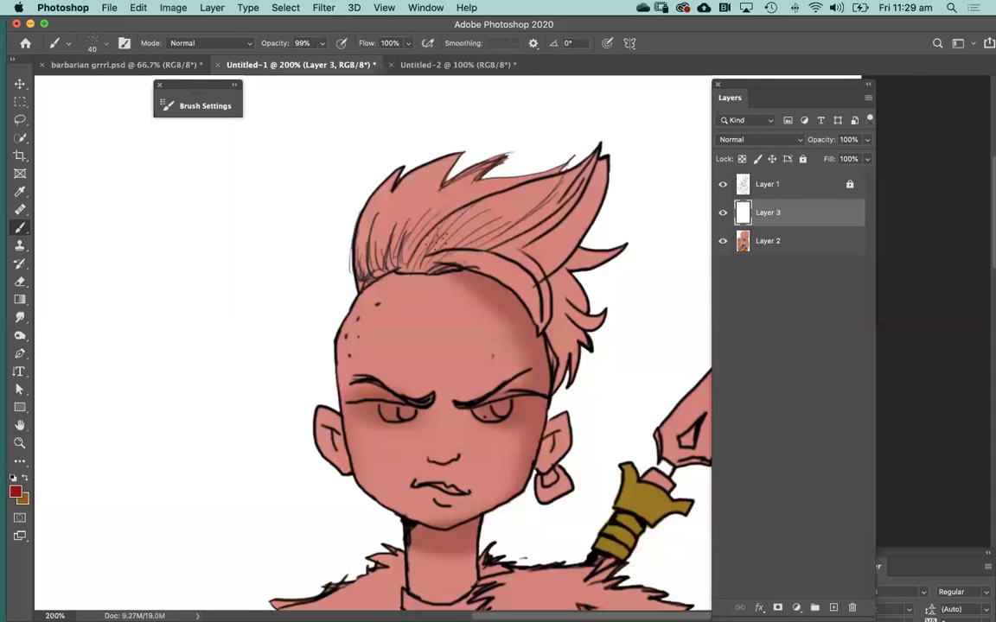
Step: Paint dark red strands over the swept-up hair and its side locks on the new layer, following the flow of the line art
{"action": "mouse_move", "coordinate": [367, 258]}
{"action": "left_mouse_down"}
{"action": "mouse_move", "coordinate": [399, 177]}
{"action": "mouse_move", "coordinate": [377, 243]}
{"action": "mouse_move", "coordinate": [406, 189]}
{"action": "mouse_move", "coordinate": [472, 153]}
{"action": "left_mouse_up"}
{"action": "mouse_move", "coordinate": [372, 247]}
{"action": "left_mouse_down"}
{"action": "mouse_move", "coordinate": [364, 200]}
{"action": "mouse_move", "coordinate": [345, 222]}
{"action": "left_mouse_up"}
{"action": "mouse_move", "coordinate": [348, 266]}
{"action": "left_mouse_down"}
{"action": "mouse_move", "coordinate": [344, 229]}
{"action": "mouse_move", "coordinate": [355, 227]}
{"action": "left_mouse_up"}
{"action": "mouse_move", "coordinate": [345, 285]}
{"action": "left_mouse_down"}
{"action": "mouse_move", "coordinate": [353, 235]}
{"action": "mouse_move", "coordinate": [370, 208]}
{"action": "left_mouse_up"}
{"action": "mouse_move", "coordinate": [408, 259]}
{"action": "left_mouse_down"}
{"action": "mouse_move", "coordinate": [436, 216]}
{"action": "mouse_move", "coordinate": [447, 220]}
{"action": "left_mouse_up"}
{"action": "left_click_drag", "start_coordinate": [432, 257], "coordinate": [473, 216]}
{"action": "left_click_drag", "start_coordinate": [388, 232], "coordinate": [460, 207]}
{"action": "mouse_move", "coordinate": [414, 244]}
{"action": "left_mouse_down"}
{"action": "mouse_move", "coordinate": [481, 223]}
{"action": "mouse_move", "coordinate": [508, 282]}
{"action": "left_mouse_up"}
{"action": "left_click_drag", "start_coordinate": [461, 249], "coordinate": [554, 354]}
{"action": "mouse_move", "coordinate": [549, 332]}
{"action": "left_mouse_down"}
{"action": "mouse_move", "coordinate": [567, 377]}
{"action": "mouse_move", "coordinate": [579, 368]}
{"action": "left_mouse_up"}
{"action": "left_click_drag", "start_coordinate": [462, 234], "coordinate": [514, 215]}
{"action": "mouse_move", "coordinate": [434, 207]}
{"action": "left_mouse_down"}
{"action": "mouse_move", "coordinate": [515, 166]}
{"action": "mouse_move", "coordinate": [575, 177]}
{"action": "left_mouse_up"}
{"action": "mouse_move", "coordinate": [484, 227]}
{"action": "left_mouse_down"}
{"action": "mouse_move", "coordinate": [606, 143]}
{"action": "mouse_move", "coordinate": [596, 166]}
{"action": "left_mouse_up"}
{"action": "mouse_move", "coordinate": [517, 247]}
{"action": "left_mouse_down"}
{"action": "mouse_move", "coordinate": [588, 184]}
{"action": "mouse_move", "coordinate": [577, 201]}
{"action": "left_mouse_up"}
{"action": "mouse_move", "coordinate": [546, 273]}
{"action": "left_mouse_down"}
{"action": "mouse_move", "coordinate": [598, 233]}
{"action": "mouse_move", "coordinate": [610, 245]}
{"action": "mouse_move", "coordinate": [625, 241]}
{"action": "left_mouse_up"}
{"action": "left_click_drag", "start_coordinate": [562, 255], "coordinate": [637, 227]}
{"action": "mouse_move", "coordinate": [548, 268]}
{"action": "left_mouse_down"}
{"action": "mouse_move", "coordinate": [580, 308]}
{"action": "mouse_move", "coordinate": [586, 337]}
{"action": "left_mouse_up"}
{"action": "mouse_move", "coordinate": [549, 306]}
{"action": "left_mouse_down"}
{"action": "mouse_move", "coordinate": [567, 346]}
{"action": "mouse_move", "coordinate": [567, 385]}
{"action": "left_mouse_up"}
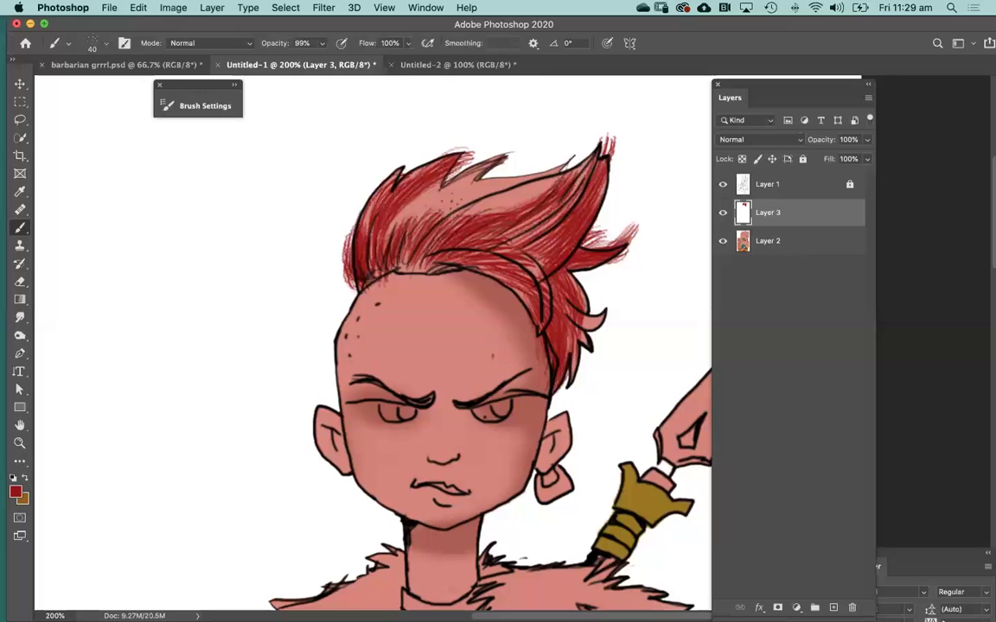
{"action": "left_click_drag", "start_coordinate": [460, 185], "coordinate": [523, 152]}
{"action": "mouse_move", "coordinate": [484, 189]}
{"action": "left_mouse_down"}
{"action": "mouse_move", "coordinate": [560, 173]}
{"action": "mouse_move", "coordinate": [595, 135]}
{"action": "left_mouse_up"}
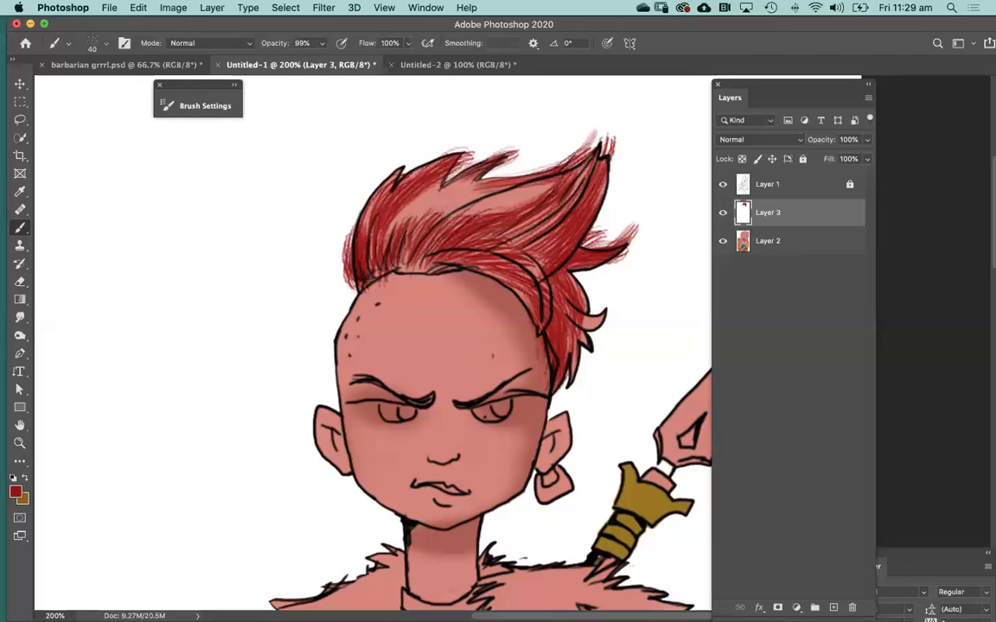
{"action": "mouse_move", "coordinate": [361, 244]}
{"action": "left_mouse_down"}
{"action": "mouse_move", "coordinate": [386, 220]}
{"action": "mouse_move", "coordinate": [373, 196]}
{"action": "left_mouse_up"}
Step: Sample the salmon pink and another tone from the artwork and blend extra strands into the hair and along the hairline
{"action": "left_click", "coordinate": [446, 171], "text": "alt"}
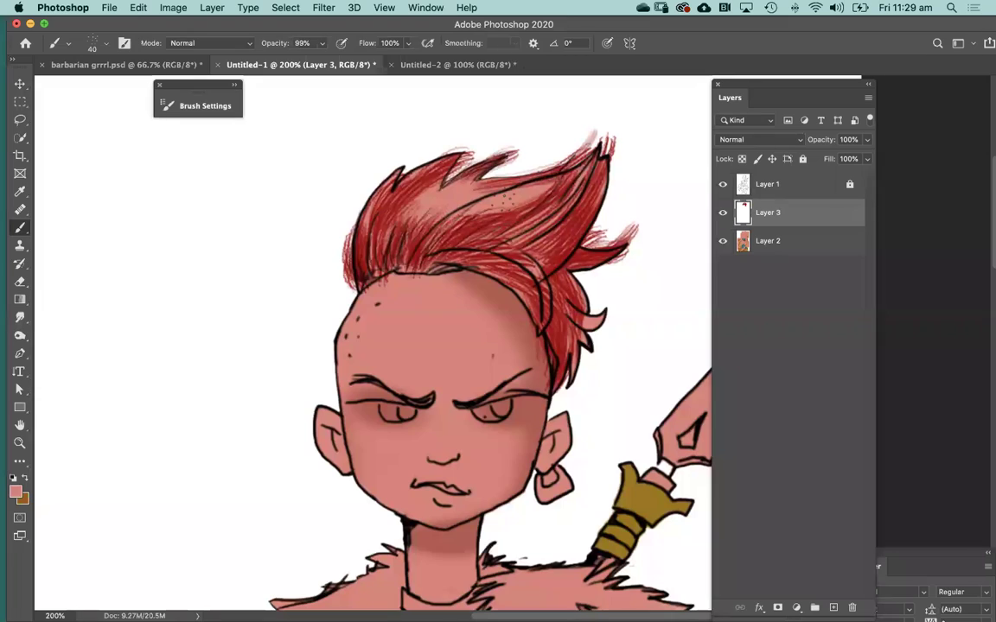
{"action": "left_click_drag", "start_coordinate": [400, 213], "coordinate": [442, 194]}
{"action": "left_click", "coordinate": [355, 274], "text": "alt"}
{"action": "mouse_move", "coordinate": [330, 253]}
{"action": "left_mouse_down"}
{"action": "mouse_move", "coordinate": [333, 222]}
{"action": "mouse_move", "coordinate": [349, 218]}
{"action": "left_mouse_up"}
{"action": "left_click_drag", "start_coordinate": [352, 245], "coordinate": [362, 232]}
{"action": "mouse_move", "coordinate": [387, 273]}
{"action": "left_mouse_down"}
{"action": "mouse_move", "coordinate": [404, 242]}
{"action": "mouse_move", "coordinate": [422, 240]}
{"action": "left_mouse_up"}
{"action": "mouse_move", "coordinate": [423, 267]}
{"action": "left_mouse_down"}
{"action": "mouse_move", "coordinate": [444, 237]}
{"action": "mouse_move", "coordinate": [479, 257]}
{"action": "left_mouse_up"}
{"action": "left_click_drag", "start_coordinate": [470, 269], "coordinate": [493, 258]}
{"action": "left_click_drag", "start_coordinate": [419, 239], "coordinate": [434, 231]}
{"action": "mouse_move", "coordinate": [424, 253]}
{"action": "left_mouse_down"}
{"action": "mouse_move", "coordinate": [461, 232]}
{"action": "mouse_move", "coordinate": [466, 239]}
{"action": "left_mouse_up"}
{"action": "mouse_move", "coordinate": [458, 277]}
{"action": "left_mouse_down"}
{"action": "mouse_move", "coordinate": [484, 250]}
{"action": "mouse_move", "coordinate": [486, 266]}
{"action": "mouse_move", "coordinate": [509, 187]}
{"action": "left_mouse_up"}
Step: Sample a brown and paint fur strands across the whole shoulder fur on the shield side
{"action": "left_click", "coordinate": [510, 272], "text": "alt"}
{"action": "left_click_drag", "start_coordinate": [448, 376], "coordinate": [489, 299]}
{"action": "scroll", "coordinate": [459, 300], "scroll_direction": "up", "scroll_amount": 5}
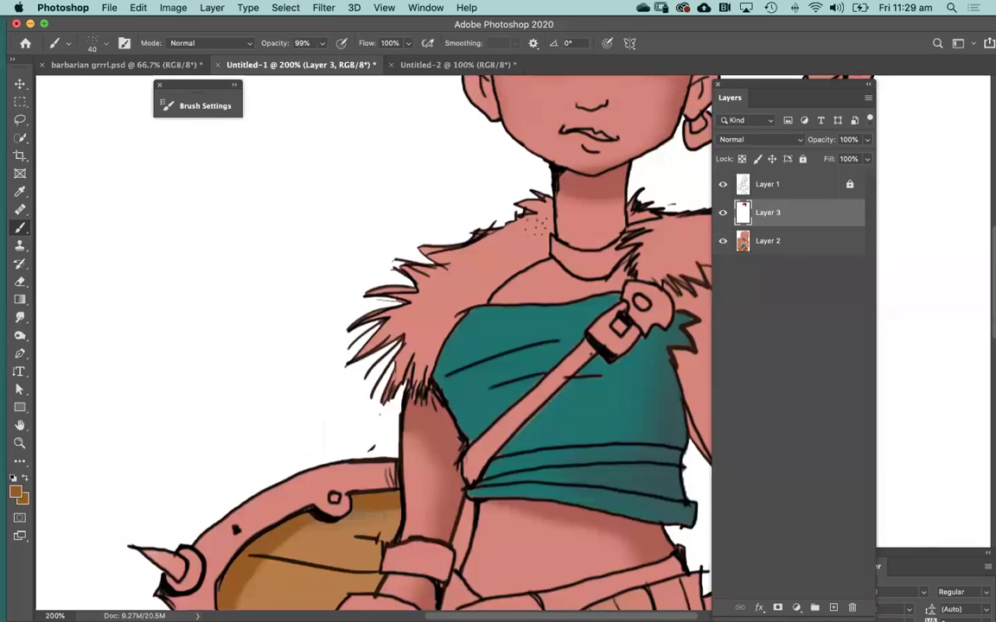
{"action": "mouse_move", "coordinate": [542, 210]}
{"action": "left_mouse_down"}
{"action": "mouse_move", "coordinate": [514, 184]}
{"action": "mouse_move", "coordinate": [494, 192]}
{"action": "mouse_move", "coordinate": [505, 205]}
{"action": "mouse_move", "coordinate": [491, 226]}
{"action": "mouse_move", "coordinate": [489, 194]}
{"action": "left_mouse_up"}
{"action": "left_click_drag", "start_coordinate": [406, 227], "coordinate": [479, 209]}
{"action": "mouse_move", "coordinate": [363, 235]}
{"action": "left_mouse_down"}
{"action": "mouse_move", "coordinate": [438, 215]}
{"action": "mouse_move", "coordinate": [380, 271]}
{"action": "left_mouse_up"}
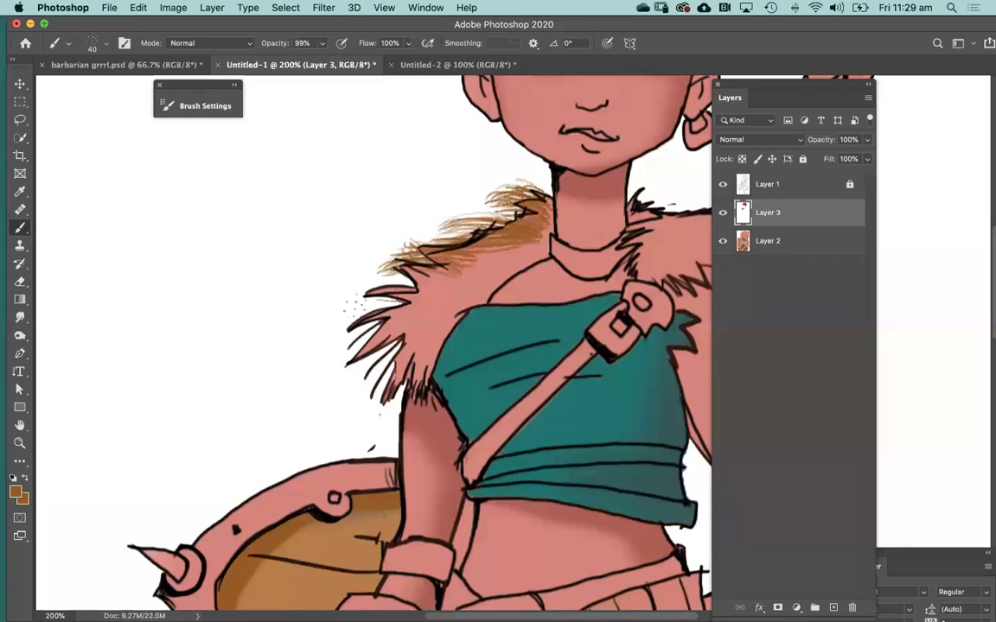
{"action": "left_click_drag", "start_coordinate": [354, 311], "coordinate": [415, 299]}
{"action": "mouse_move", "coordinate": [311, 342]}
{"action": "left_mouse_down"}
{"action": "mouse_move", "coordinate": [363, 285]}
{"action": "mouse_move", "coordinate": [374, 295]}
{"action": "left_mouse_up"}
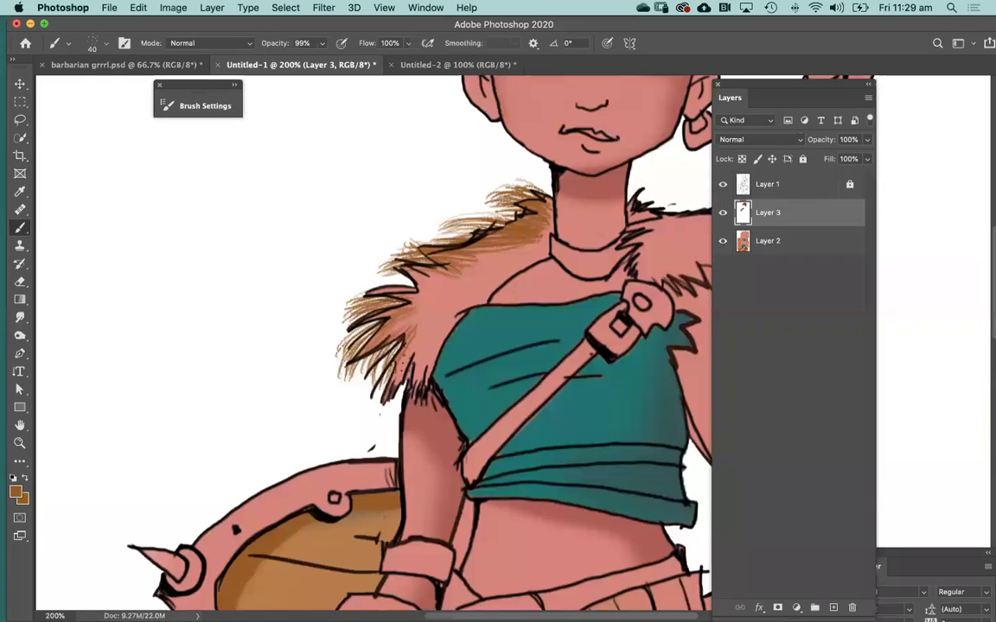
{"action": "left_click_drag", "start_coordinate": [342, 371], "coordinate": [385, 312]}
{"action": "left_click_drag", "start_coordinate": [363, 354], "coordinate": [387, 301]}
{"action": "left_click_drag", "start_coordinate": [334, 319], "coordinate": [405, 259]}
{"action": "mouse_move", "coordinate": [346, 261]}
{"action": "left_mouse_down"}
{"action": "mouse_move", "coordinate": [418, 242]}
{"action": "mouse_move", "coordinate": [396, 227]}
{"action": "mouse_move", "coordinate": [449, 223]}
{"action": "left_mouse_up"}
{"action": "mouse_move", "coordinate": [548, 223]}
{"action": "left_mouse_down"}
{"action": "mouse_move", "coordinate": [519, 231]}
{"action": "mouse_move", "coordinate": [533, 249]}
{"action": "mouse_move", "coordinate": [446, 318]}
{"action": "left_mouse_up"}
{"action": "mouse_move", "coordinate": [385, 323]}
{"action": "left_mouse_down"}
{"action": "mouse_move", "coordinate": [436, 261]}
{"action": "mouse_move", "coordinate": [398, 299]}
{"action": "left_mouse_up"}
{"action": "left_click_drag", "start_coordinate": [388, 297], "coordinate": [468, 230]}
{"action": "left_click_drag", "start_coordinate": [380, 276], "coordinate": [474, 221]}
{"action": "left_click_drag", "start_coordinate": [436, 229], "coordinate": [467, 217]}
{"action": "mouse_move", "coordinate": [351, 257]}
{"action": "left_mouse_down"}
{"action": "mouse_move", "coordinate": [370, 247]}
{"action": "mouse_move", "coordinate": [361, 241]}
{"action": "left_mouse_up"}
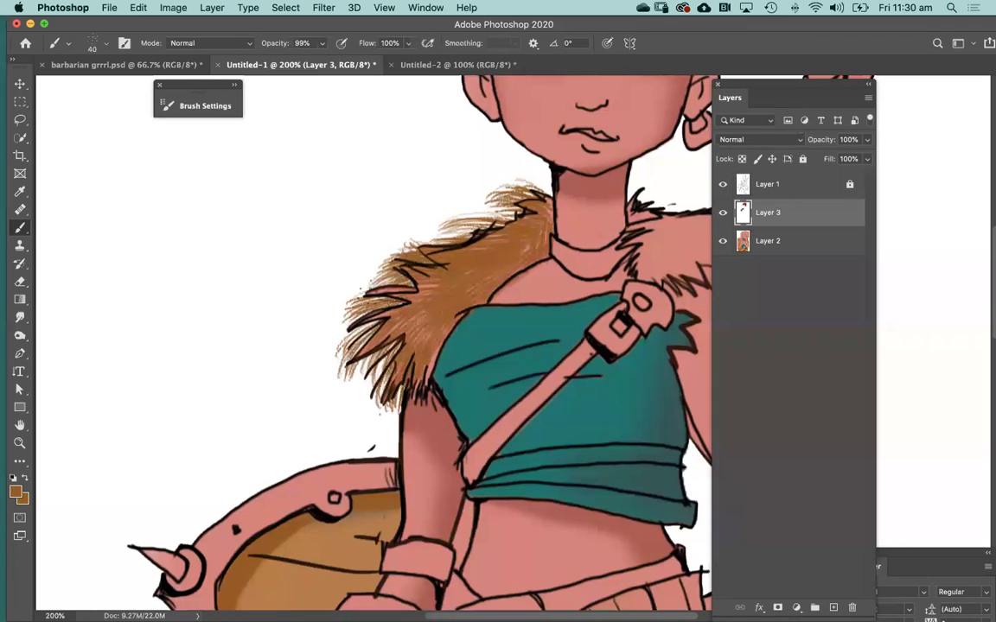
Step: Sample a dark brown and add darker strands to the shield-side shoulder fur, with the brush opacity at 33%
{"action": "left_click", "coordinate": [388, 394], "text": "alt"}
{"action": "mouse_move", "coordinate": [548, 253]}
{"action": "left_mouse_down"}
{"action": "mouse_move", "coordinate": [513, 251]}
{"action": "mouse_move", "coordinate": [516, 234]}
{"action": "mouse_move", "coordinate": [459, 305]}
{"action": "left_mouse_up"}
{"action": "mouse_move", "coordinate": [545, 229]}
{"action": "left_mouse_down"}
{"action": "mouse_move", "coordinate": [496, 246]}
{"action": "mouse_move", "coordinate": [486, 199]}
{"action": "left_mouse_up"}
{"action": "mouse_move", "coordinate": [429, 229]}
{"action": "left_mouse_down"}
{"action": "mouse_move", "coordinate": [484, 217]}
{"action": "mouse_move", "coordinate": [434, 179]}
{"action": "left_mouse_up"}
{"action": "left_click_drag", "start_coordinate": [487, 204], "coordinate": [419, 190]}
{"action": "left_click_drag", "start_coordinate": [469, 232], "coordinate": [409, 215]}
Step: Paint dark brown strands at 33% opacity over the other shoulder's fur, below the gold-handled blade
{"action": "left_click_drag", "start_coordinate": [510, 255], "coordinate": [92, 318]}
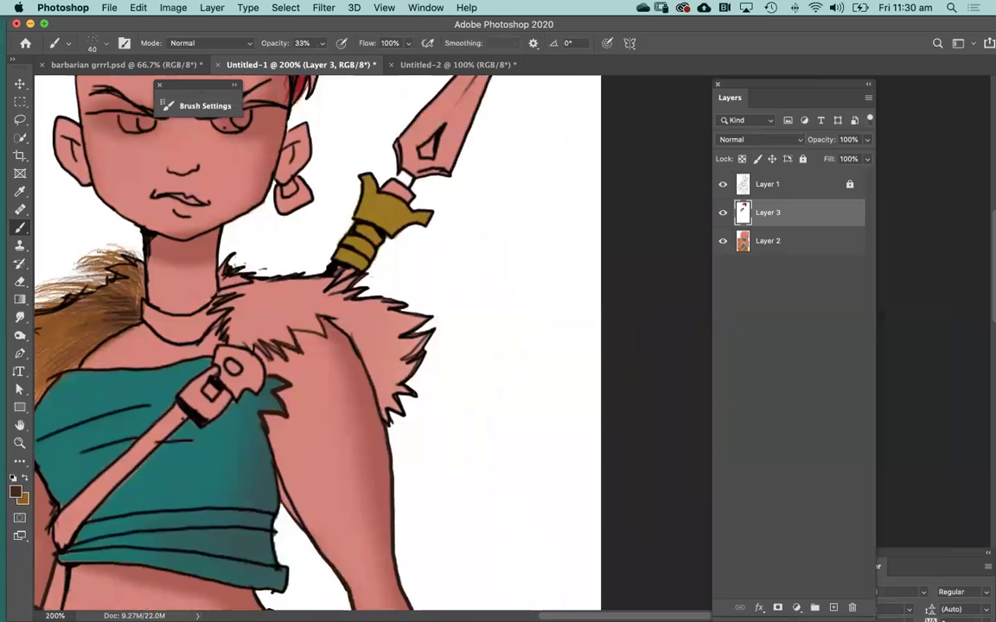
{"action": "mouse_move", "coordinate": [198, 258]}
{"action": "left_mouse_down"}
{"action": "mouse_move", "coordinate": [223, 235]}
{"action": "mouse_move", "coordinate": [246, 240]}
{"action": "left_mouse_up"}
{"action": "mouse_move", "coordinate": [212, 294]}
{"action": "left_mouse_down"}
{"action": "mouse_move", "coordinate": [259, 244]}
{"action": "mouse_move", "coordinate": [294, 259]}
{"action": "left_mouse_up"}
{"action": "mouse_move", "coordinate": [243, 325]}
{"action": "left_mouse_down"}
{"action": "mouse_move", "coordinate": [337, 298]}
{"action": "mouse_move", "coordinate": [363, 307]}
{"action": "mouse_move", "coordinate": [355, 294]}
{"action": "mouse_move", "coordinate": [413, 303]}
{"action": "left_mouse_up"}
{"action": "left_click_drag", "start_coordinate": [324, 284], "coordinate": [385, 272]}
{"action": "mouse_move", "coordinate": [339, 303]}
{"action": "left_mouse_down"}
{"action": "mouse_move", "coordinate": [411, 289]}
{"action": "mouse_move", "coordinate": [453, 324]}
{"action": "mouse_move", "coordinate": [356, 341]}
{"action": "mouse_move", "coordinate": [359, 370]}
{"action": "mouse_move", "coordinate": [385, 350]}
{"action": "mouse_move", "coordinate": [397, 313]}
{"action": "mouse_move", "coordinate": [404, 320]}
{"action": "mouse_move", "coordinate": [381, 344]}
{"action": "mouse_move", "coordinate": [350, 328]}
{"action": "left_mouse_up"}
{"action": "left_click_drag", "start_coordinate": [311, 289], "coordinate": [353, 365]}
{"action": "left_click_drag", "start_coordinate": [358, 347], "coordinate": [430, 399]}
Step: Add strands of the blade handle's gold to the inner edge of that fur at 99% opacity, and sample a dusty brown from the fur
{"action": "left_click", "coordinate": [385, 216], "text": "alt"}
{"action": "mouse_move", "coordinate": [246, 330]}
{"action": "left_mouse_down"}
{"action": "mouse_move", "coordinate": [275, 345]}
{"action": "mouse_move", "coordinate": [275, 332]}
{"action": "left_mouse_up"}
{"action": "key", "text": "9"}
{"action": "key", "text": "9"}
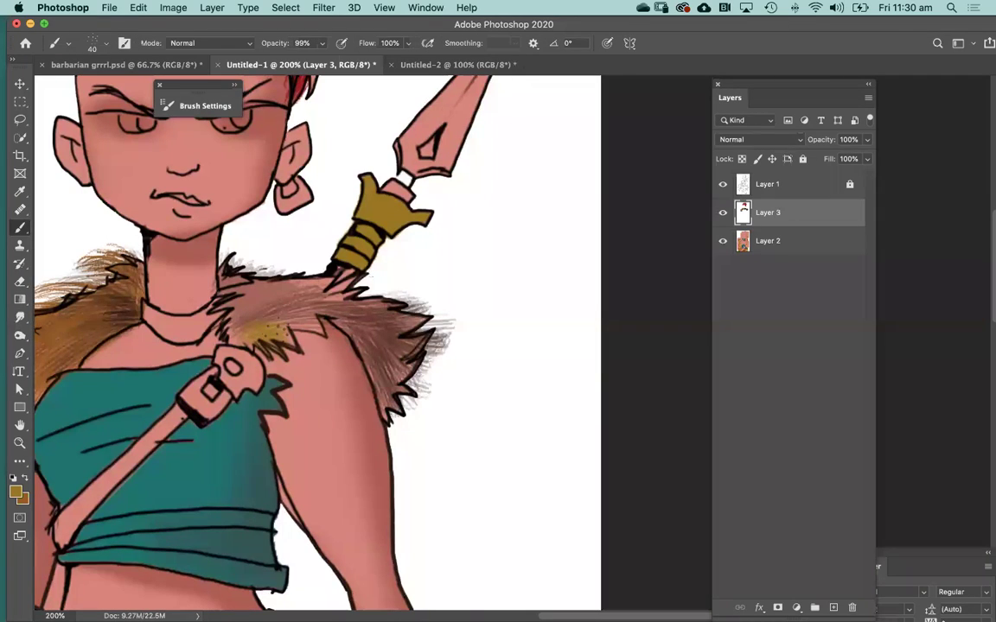
{"action": "left_click", "coordinate": [223, 275], "text": "alt"}
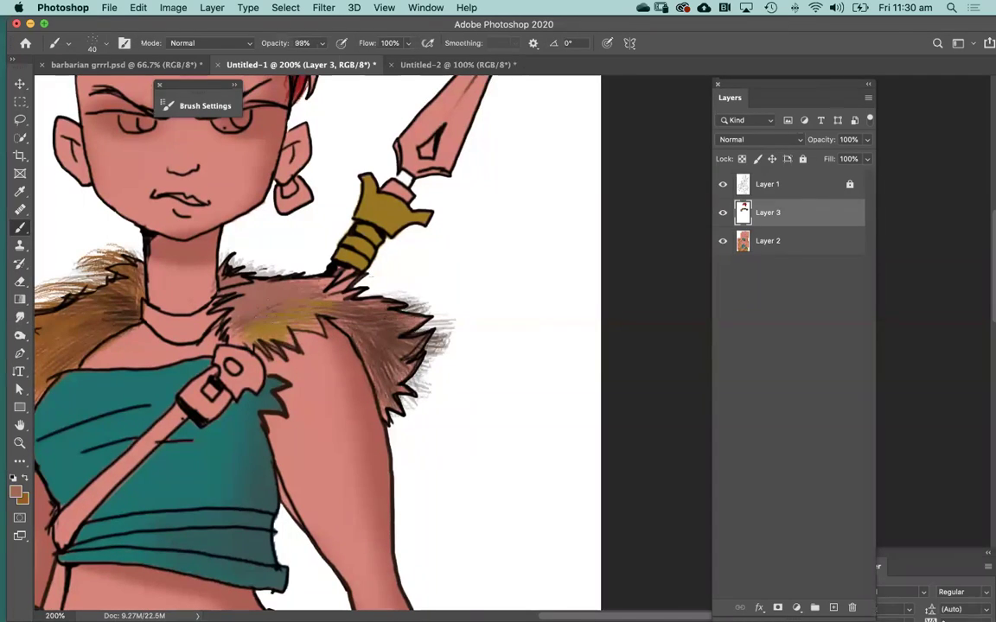
{"action": "mouse_move", "coordinate": [406, 340]}
{"action": "left_mouse_down"}
{"action": "mouse_move", "coordinate": [355, 316]}
{"action": "mouse_move", "coordinate": [484, 253]}
{"action": "mouse_move", "coordinate": [537, 257]}
{"action": "left_mouse_up"}
Step: Examine the colouring and shading of the belt, arm bands, spiked shield and gripping hand up close
{"action": "left_click", "coordinate": [347, 312], "text": "super"}
{"action": "left_click", "coordinate": [394, 319], "text": "alt"}
{"action": "left_click", "coordinate": [395, 320], "text": "alt"}
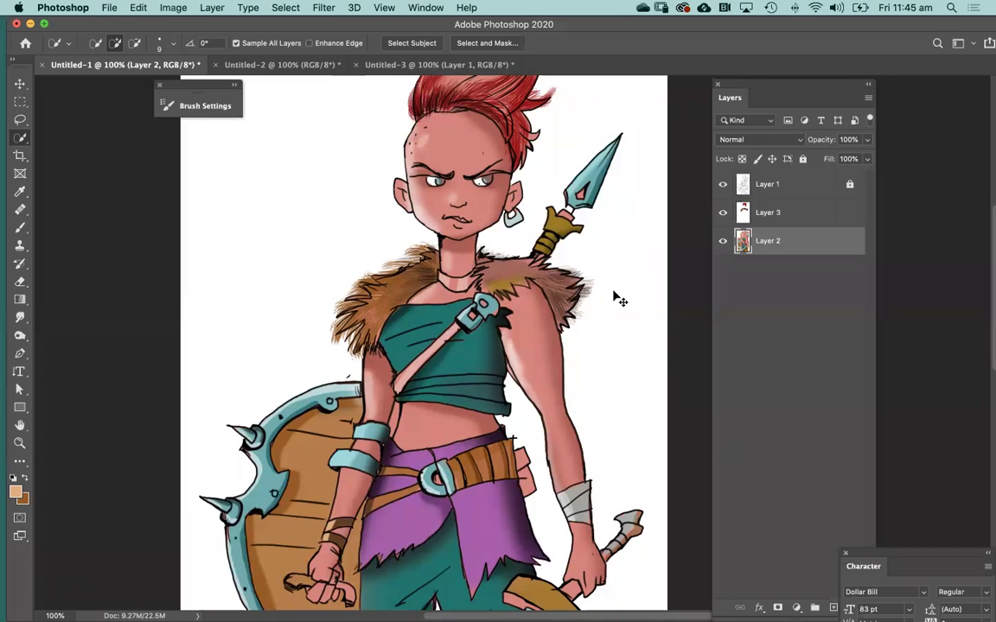
{"action": "left_click_drag", "start_coordinate": [456, 374], "coordinate": [498, 294]}
{"action": "scroll", "coordinate": [498, 294], "scroll_direction": "up", "scroll_amount": 2}
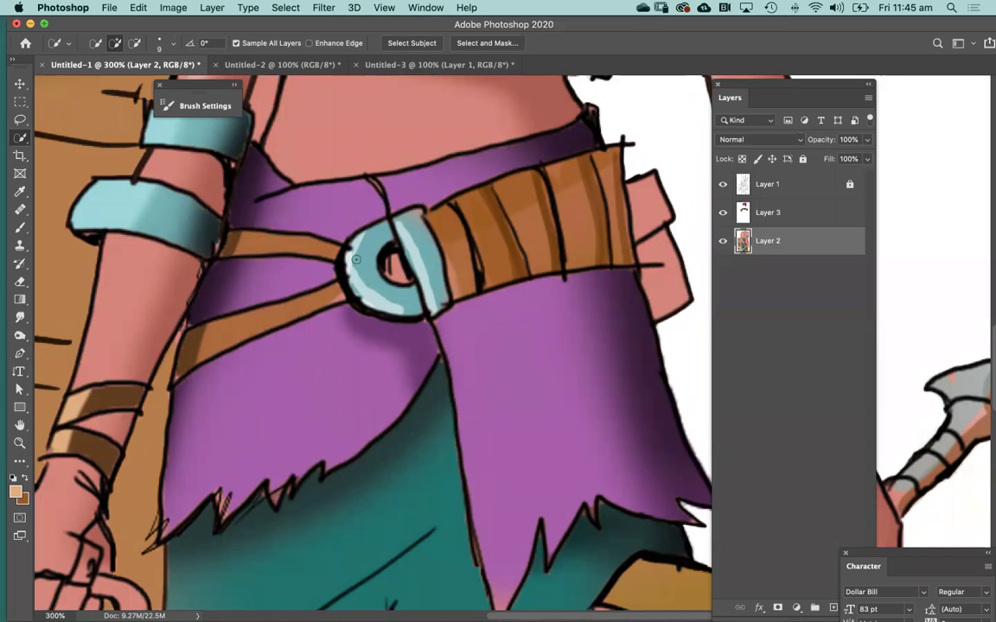
{"action": "scroll", "coordinate": [285, 236], "scroll_direction": "left", "scroll_amount": 5}
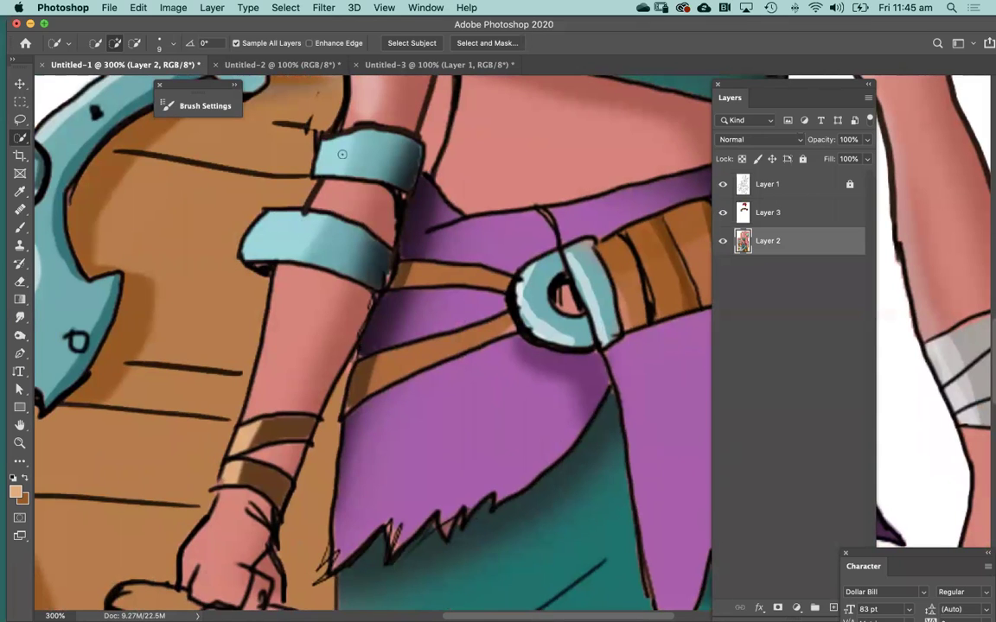
{"action": "scroll", "coordinate": [536, 267], "scroll_direction": "left", "scroll_amount": 6}
{"action": "scroll", "coordinate": [536, 267], "scroll_direction": "up", "scroll_amount": 2}
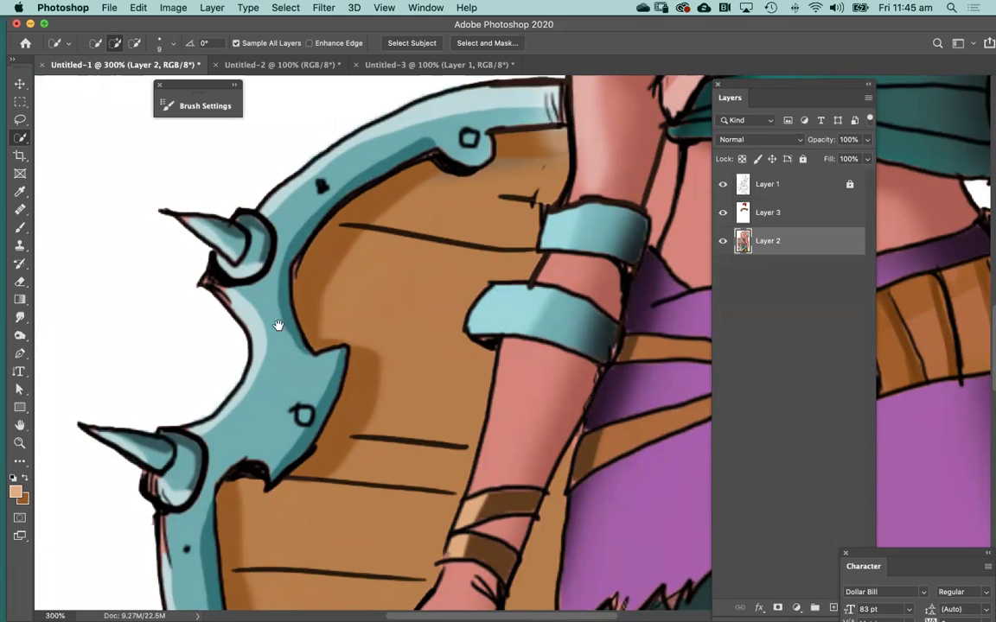
{"action": "scroll", "coordinate": [278, 325], "scroll_direction": "down", "scroll_amount": 10}
{"action": "scroll", "coordinate": [278, 325], "scroll_direction": "left", "scroll_amount": 2}
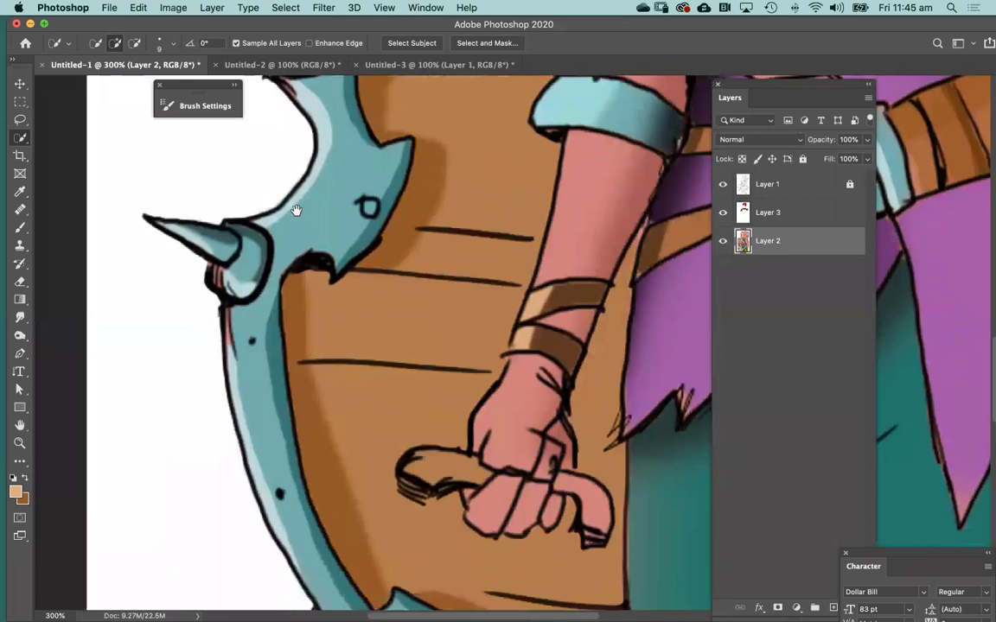
{"action": "scroll", "coordinate": [285, 208], "scroll_direction": "down", "scroll_amount": 8}
{"action": "scroll", "coordinate": [344, 188], "scroll_direction": "up", "scroll_amount": 1}
{"action": "scroll", "coordinate": [331, 216], "scroll_direction": "up", "scroll_amount": 2}
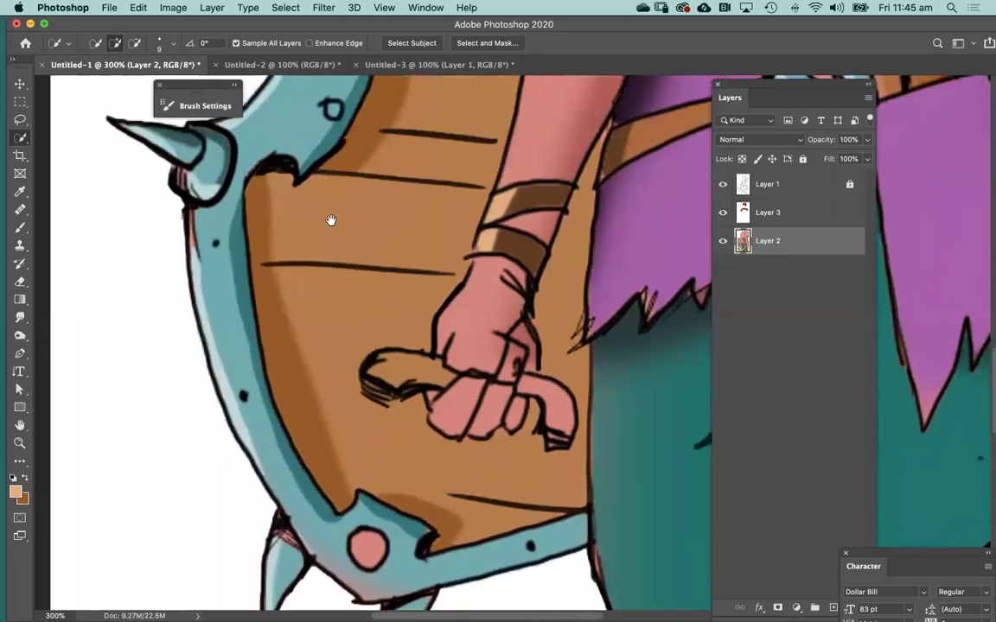
{"action": "scroll", "coordinate": [318, 231], "scroll_direction": "up", "scroll_amount": 1}
{"action": "scroll", "coordinate": [318, 231], "scroll_direction": "right", "scroll_amount": 1}
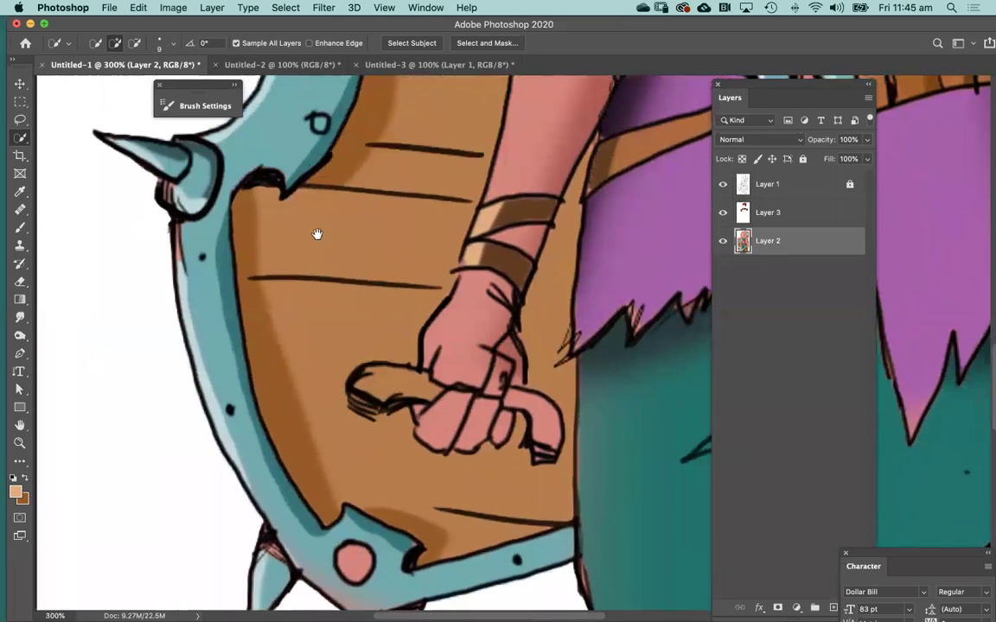
Step: Inspect the whole figure and the shading of the teal top and its shoulder strap up close
{"action": "left_click", "coordinate": [433, 281], "text": "alt"}
{"action": "left_click", "coordinate": [505, 284], "text": "alt"}
{"action": "left_click_drag", "start_coordinate": [465, 343], "coordinate": [357, 467]}
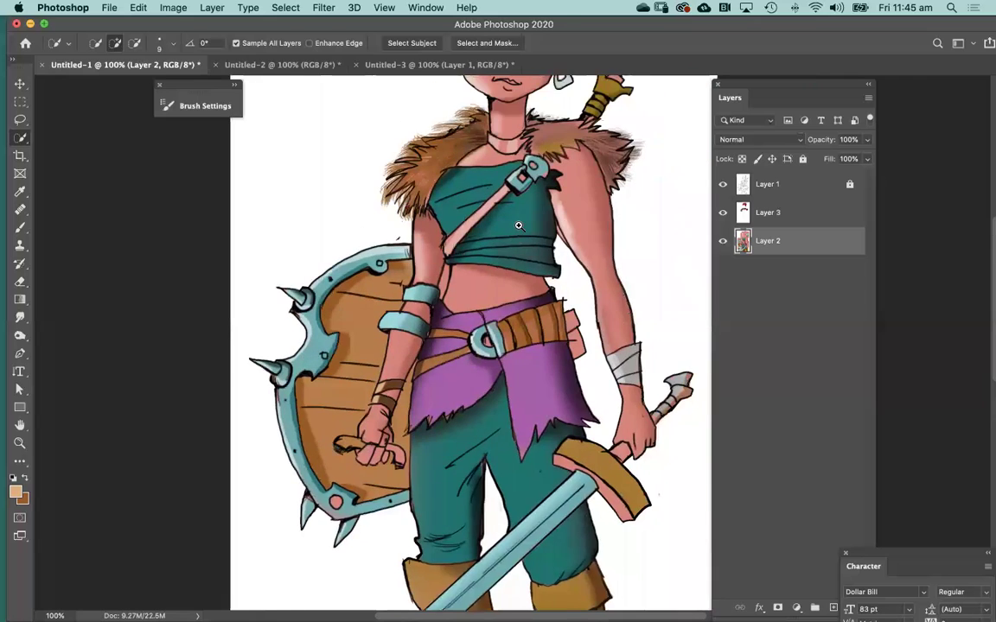
{"action": "left_click", "coordinate": [519, 225]}
{"action": "left_click", "coordinate": [525, 215]}
{"action": "scroll", "coordinate": [512, 297], "scroll_direction": "up", "scroll_amount": 5}
{"action": "scroll", "coordinate": [515, 287], "scroll_direction": "right", "scroll_amount": 1}
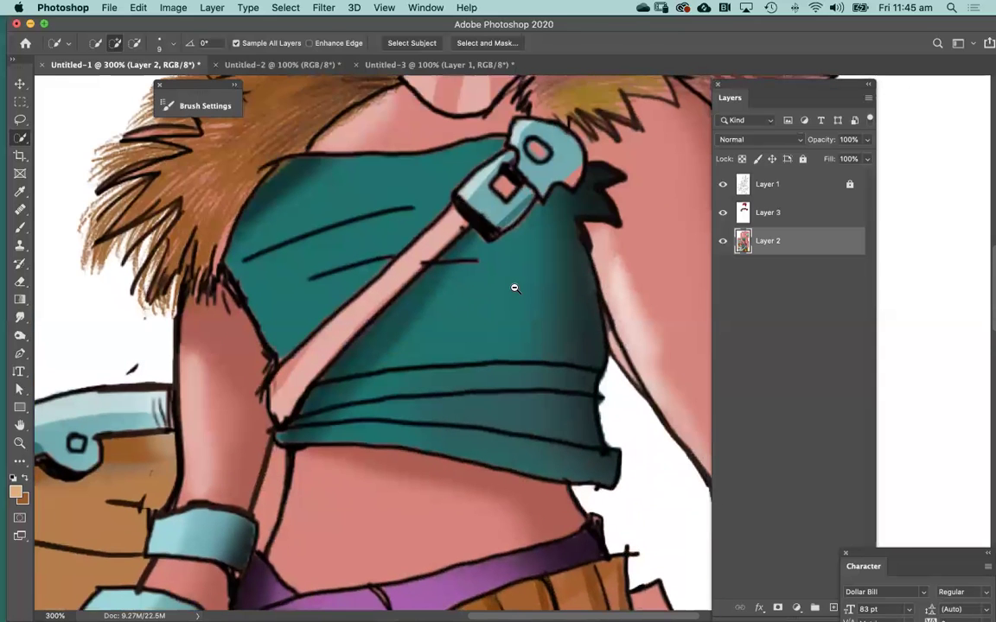
{"action": "left_click", "coordinate": [514, 287]}
{"action": "left_click", "coordinate": [515, 289]}
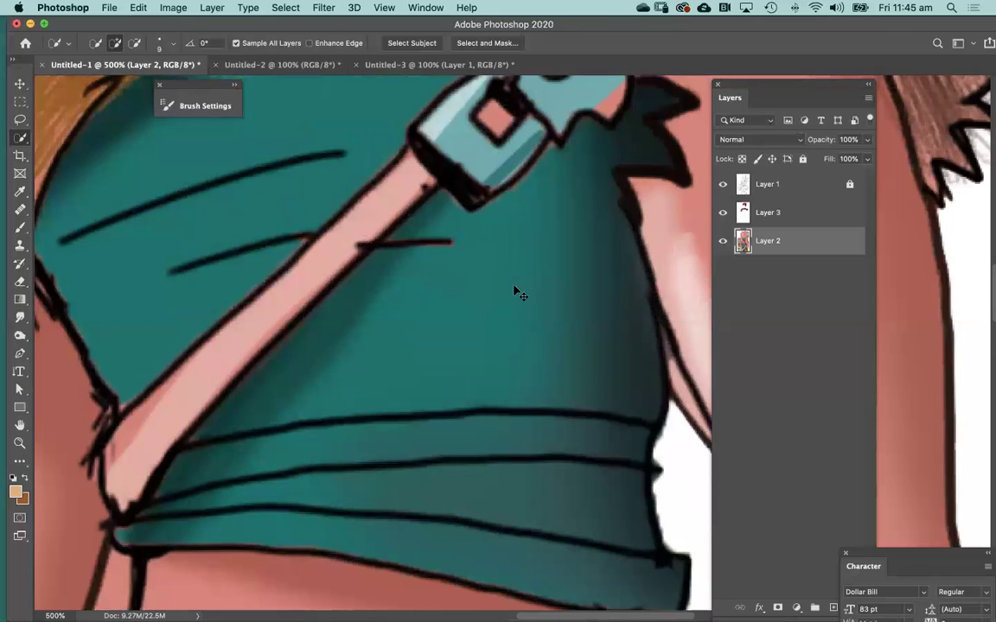
Step: On Layer 2, select the shield's brown wooden boards with the Quick Selection tool
{"action": "key", "text": "super+0"}
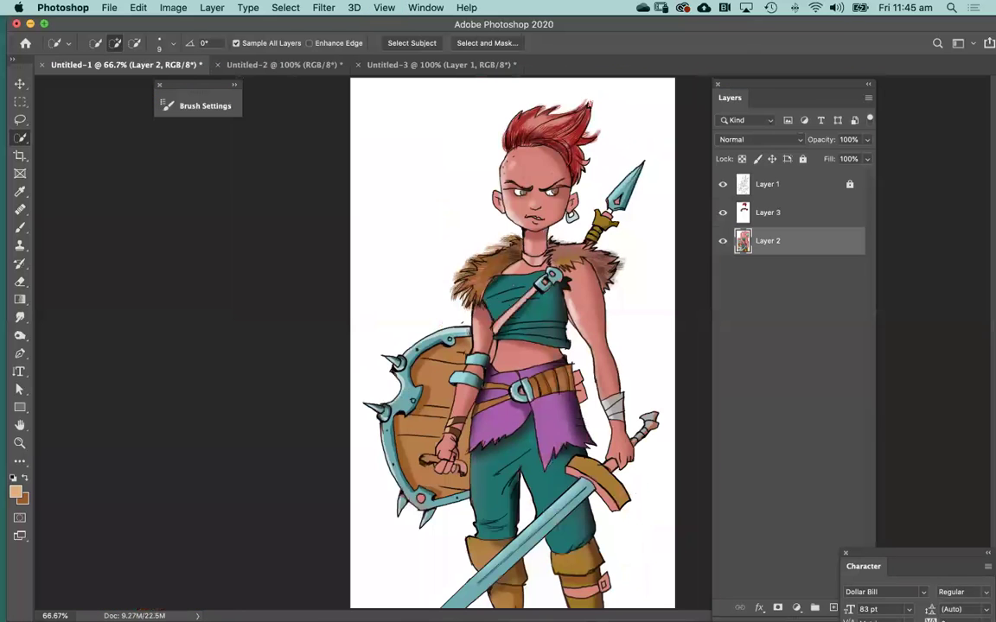
{"action": "left_click", "coordinate": [786, 323]}
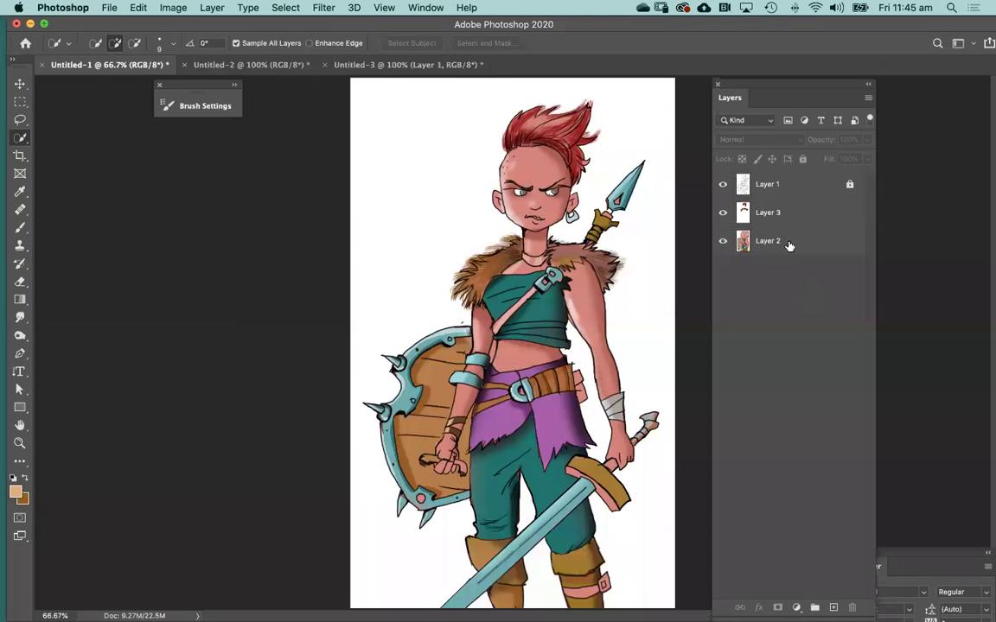
{"action": "left_click", "coordinate": [798, 245]}
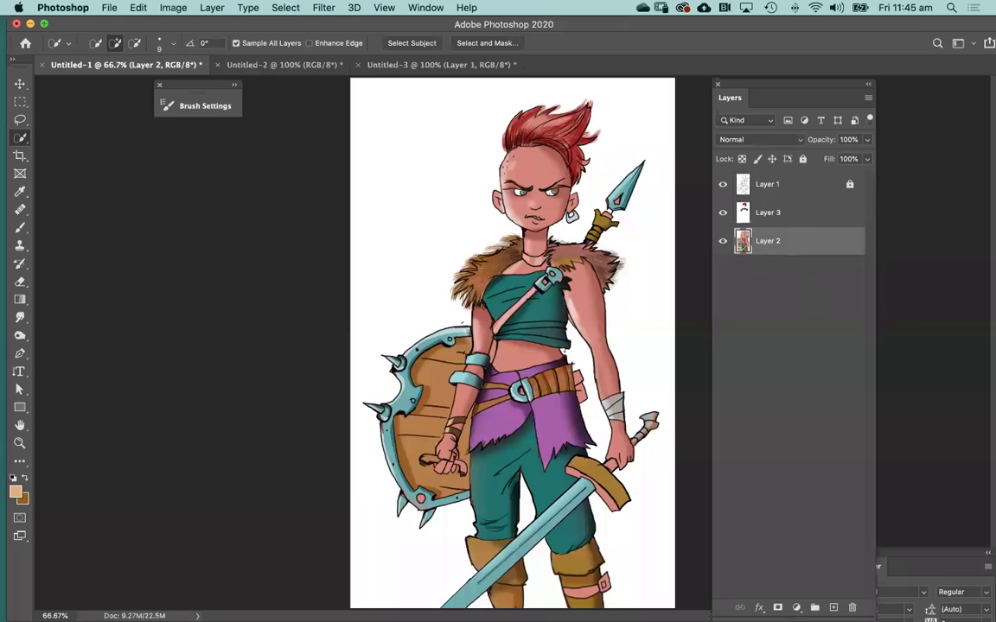
{"action": "scroll", "coordinate": [462, 377], "scroll_direction": "up", "scroll_amount": 2}
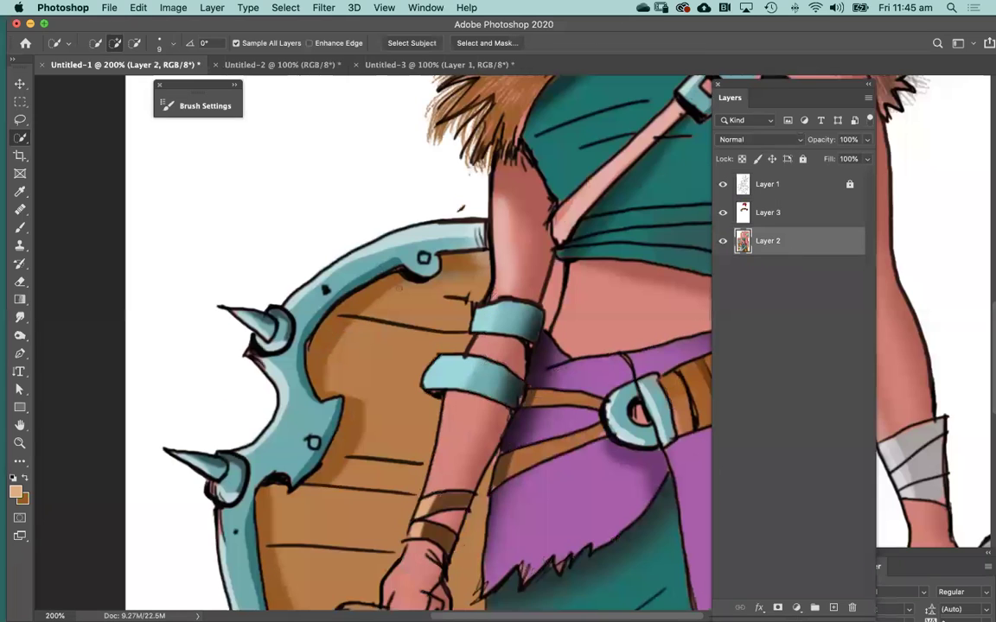
{"action": "key", "text": "super+minus"}
{"action": "left_click_drag", "start_coordinate": [549, 334], "coordinate": [507, 243]}
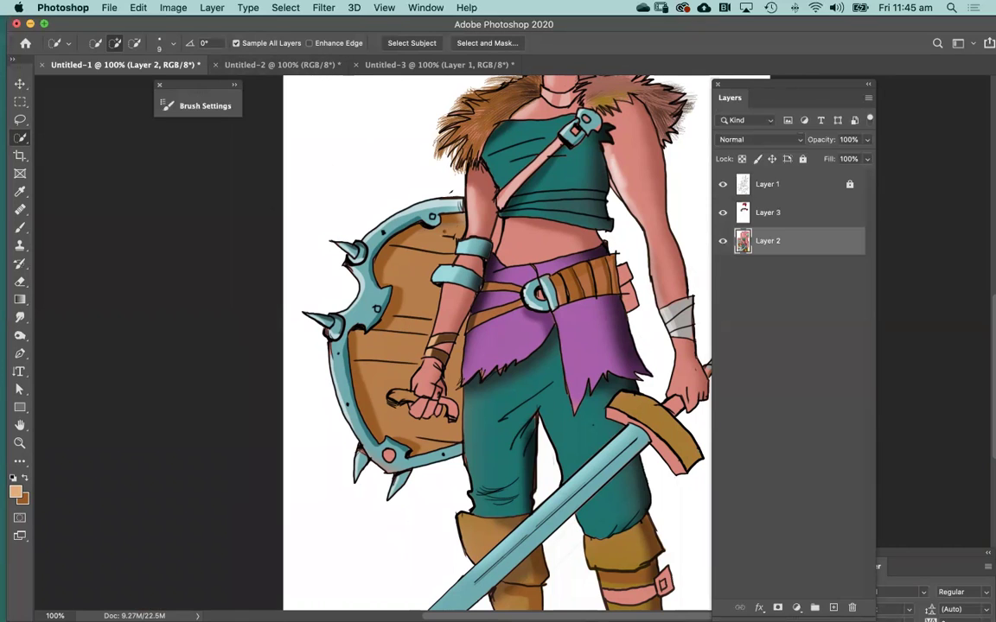
{"action": "mouse_move", "coordinate": [415, 259]}
{"action": "left_mouse_down"}
{"action": "mouse_move", "coordinate": [389, 354]}
{"action": "mouse_move", "coordinate": [415, 423]}
{"action": "left_mouse_up"}
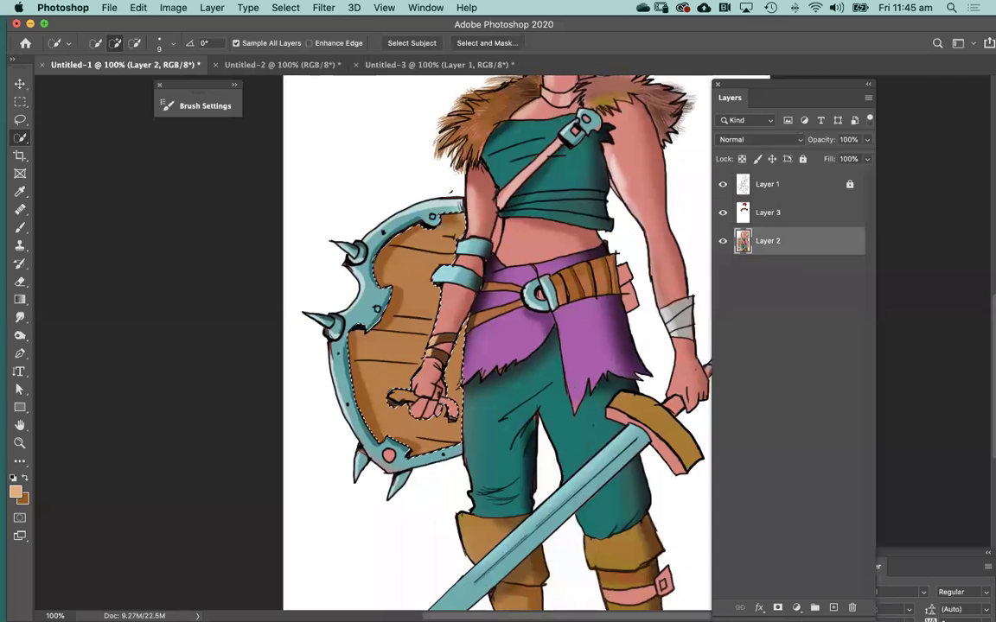
Step: Add the sword's gold crossguard and the gold handle of the blade behind the shoulder to the selection
{"action": "left_click_drag", "start_coordinate": [546, 220], "coordinate": [450, 211]}
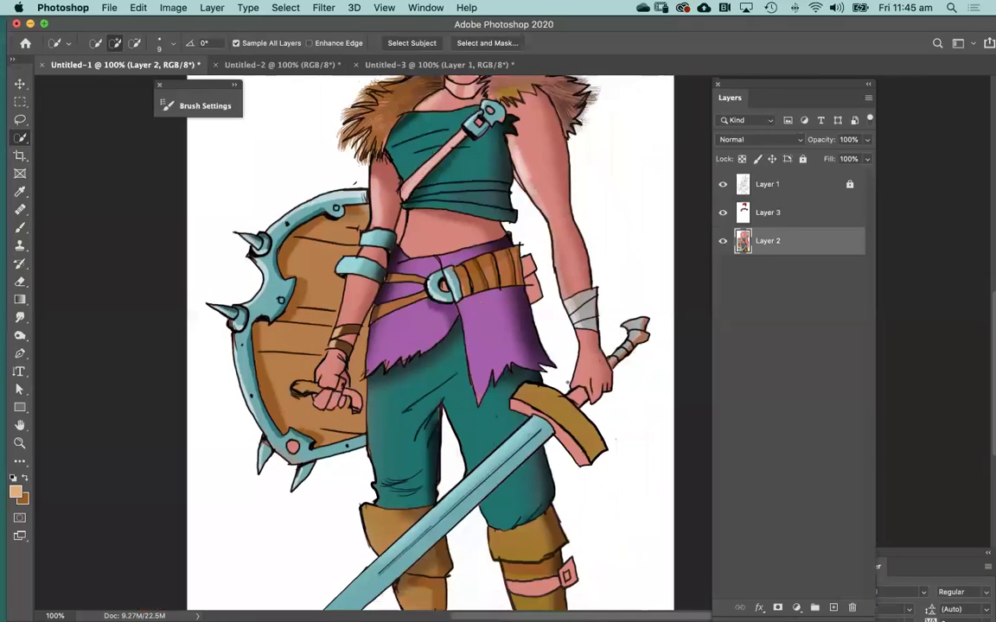
{"action": "left_click_drag", "start_coordinate": [520, 248], "coordinate": [520, 238]}
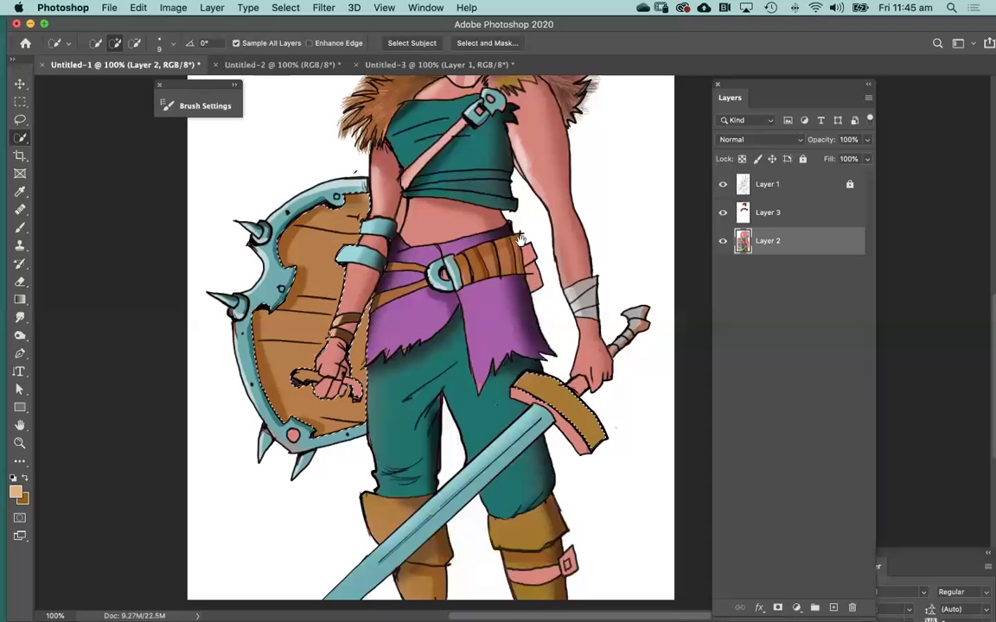
{"action": "scroll", "coordinate": [520, 240], "scroll_direction": "up", "scroll_amount": 5}
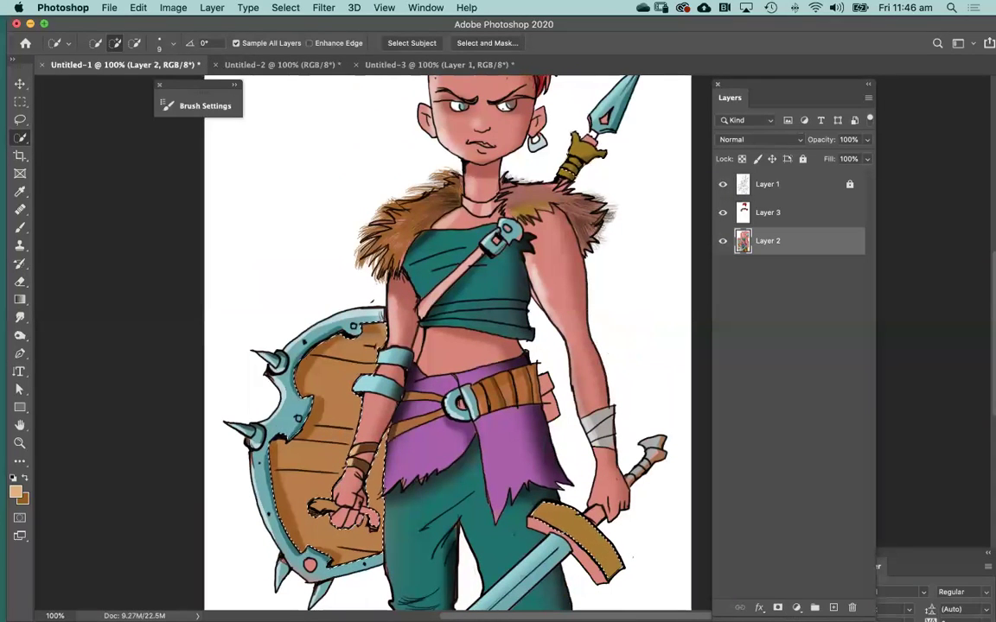
{"action": "left_click_drag", "start_coordinate": [495, 360], "coordinate": [518, 233]}
{"action": "left_click_drag", "start_coordinate": [499, 304], "coordinate": [522, 202]}
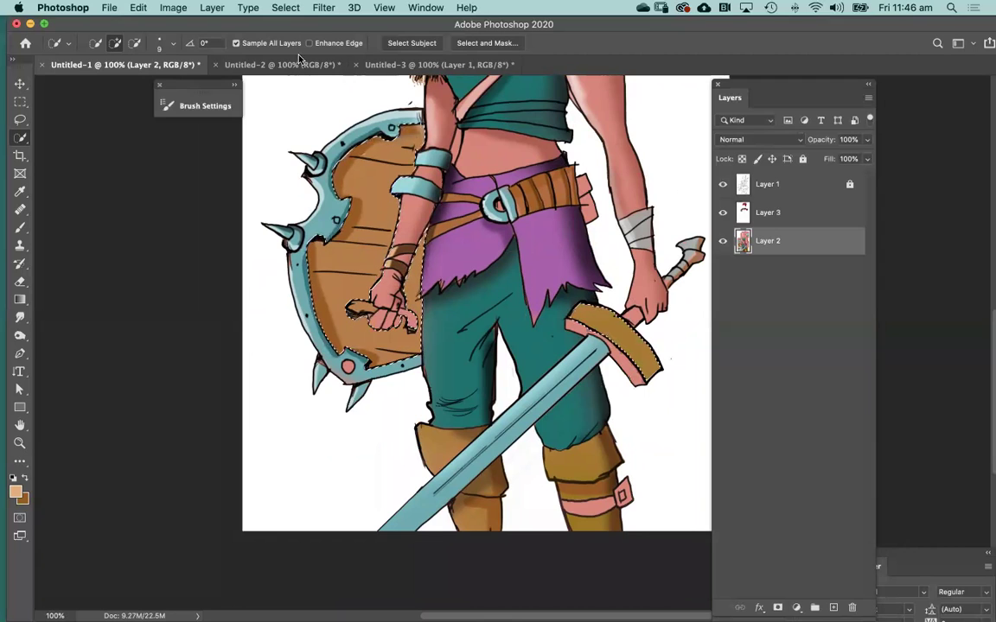
Step: Look over the tartan pattern in Untitled-2 and the artwork in Untitled-3
{"action": "left_click", "coordinate": [279, 64]}
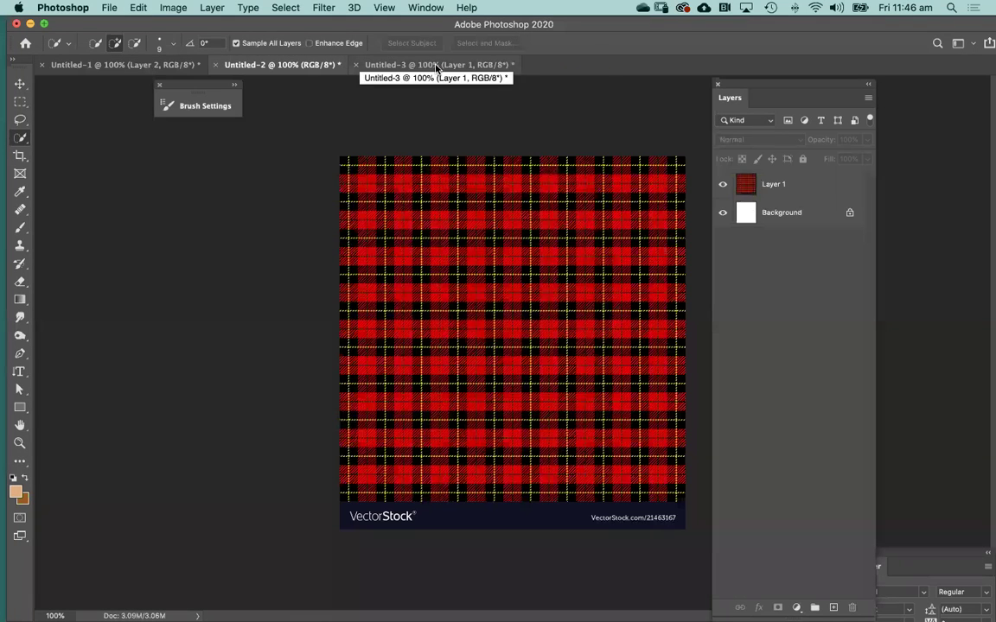
{"action": "left_click", "coordinate": [437, 65]}
{"action": "left_click", "coordinate": [278, 63]}
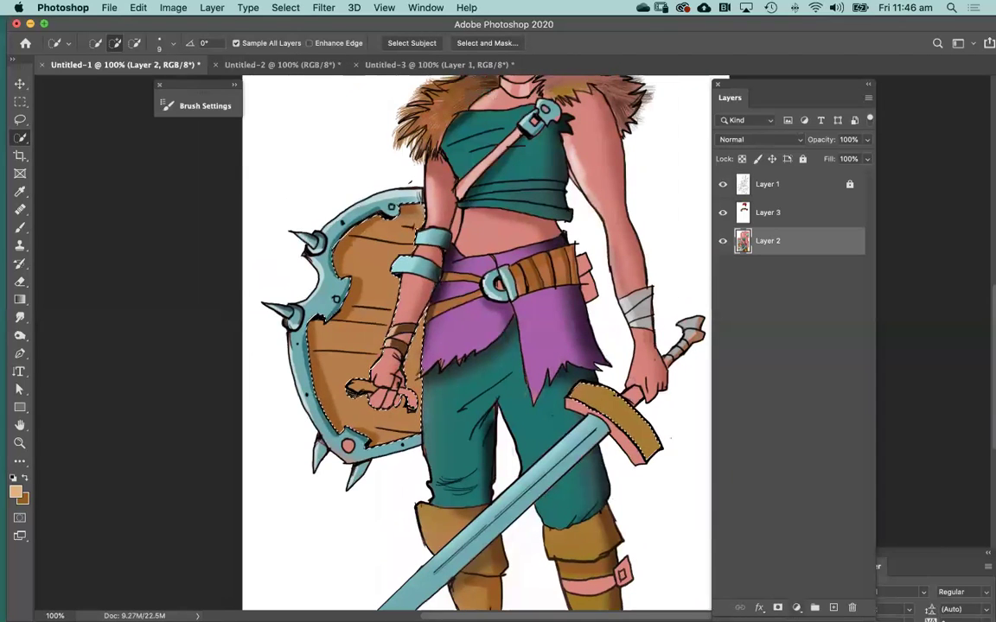
Step: Add a Pattern fill layer above Layer 2 from the selection, using the horizontal wood grain pattern
{"action": "left_click_drag", "start_coordinate": [778, 85], "coordinate": [782, 60]}
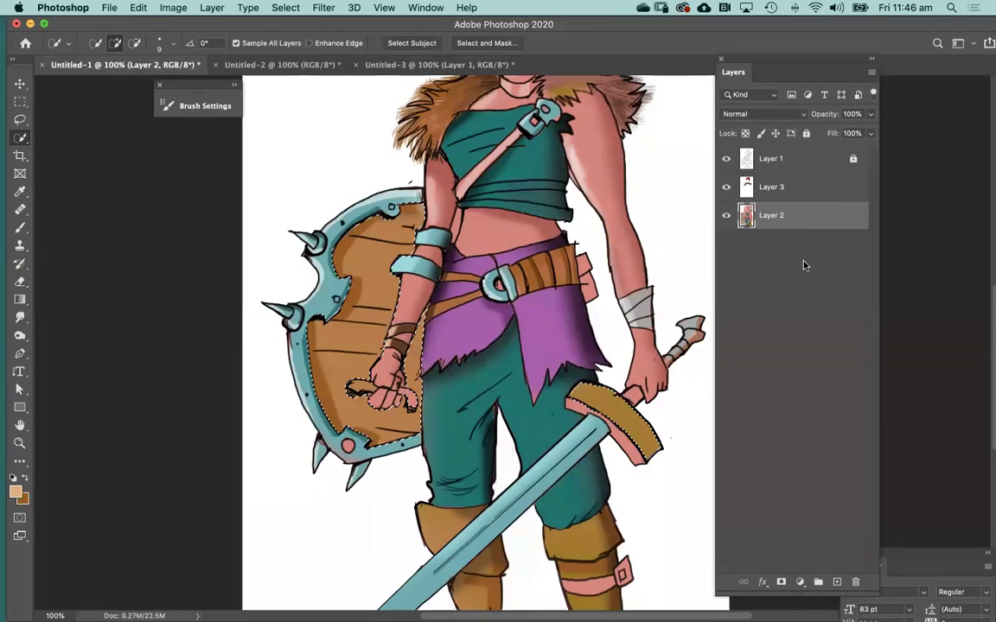
{"action": "left_click", "coordinate": [799, 583]}
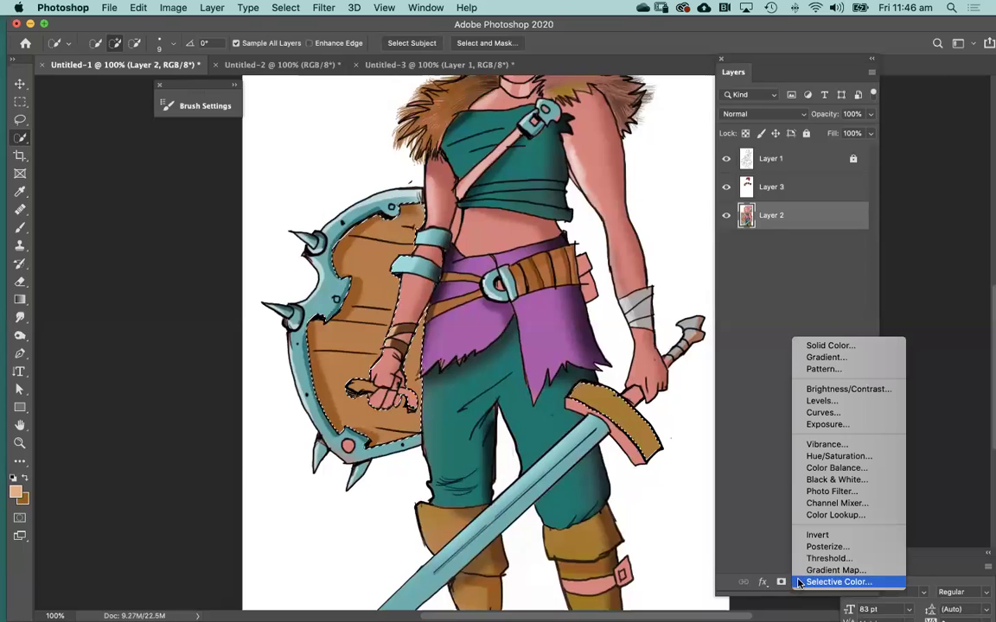
{"action": "left_click", "coordinate": [820, 371]}
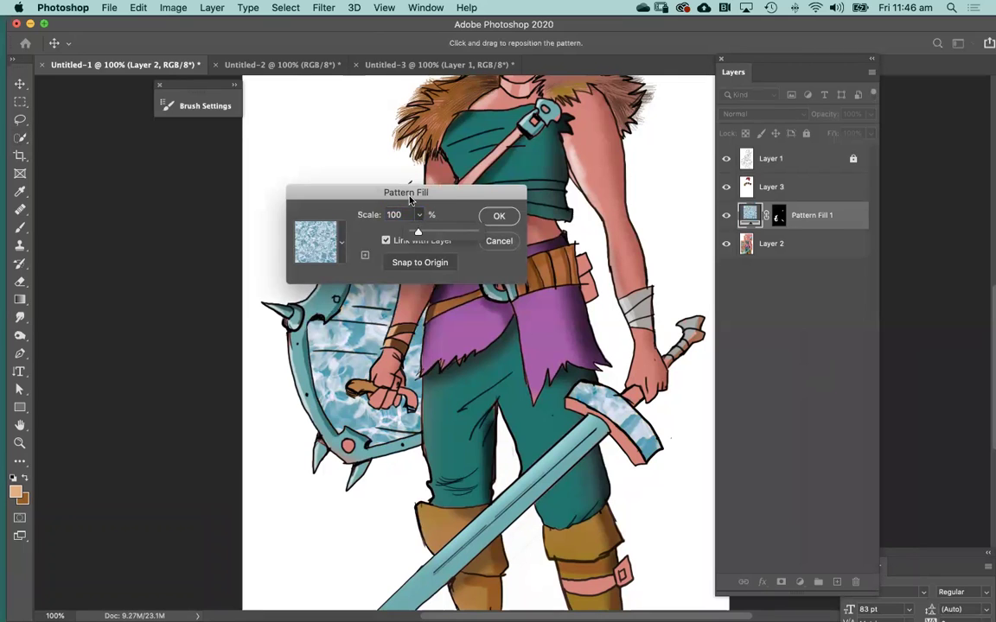
{"action": "left_click", "coordinate": [341, 244]}
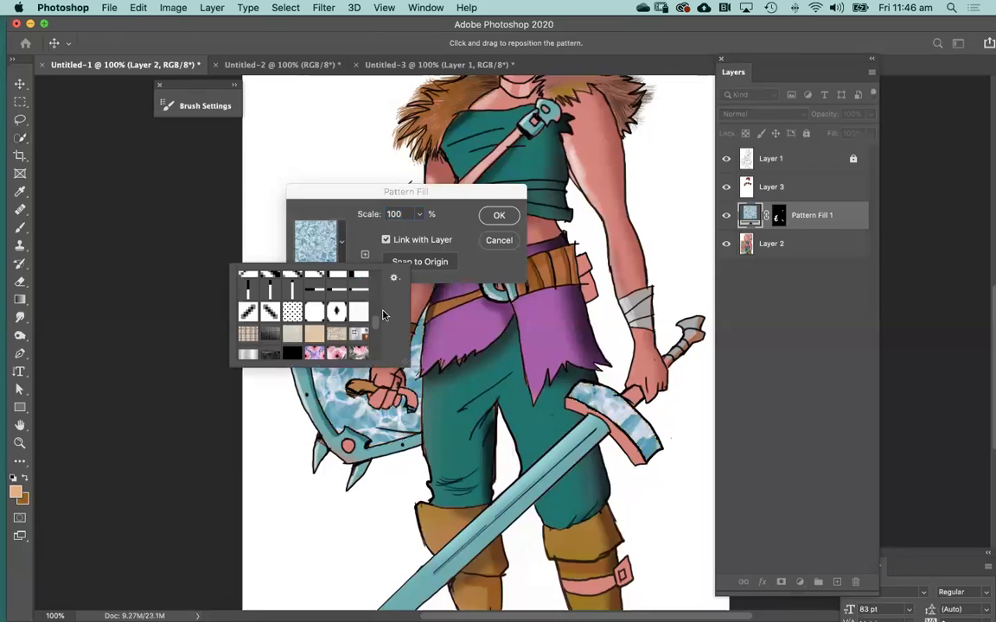
{"action": "left_click_drag", "start_coordinate": [374, 324], "coordinate": [373, 353]}
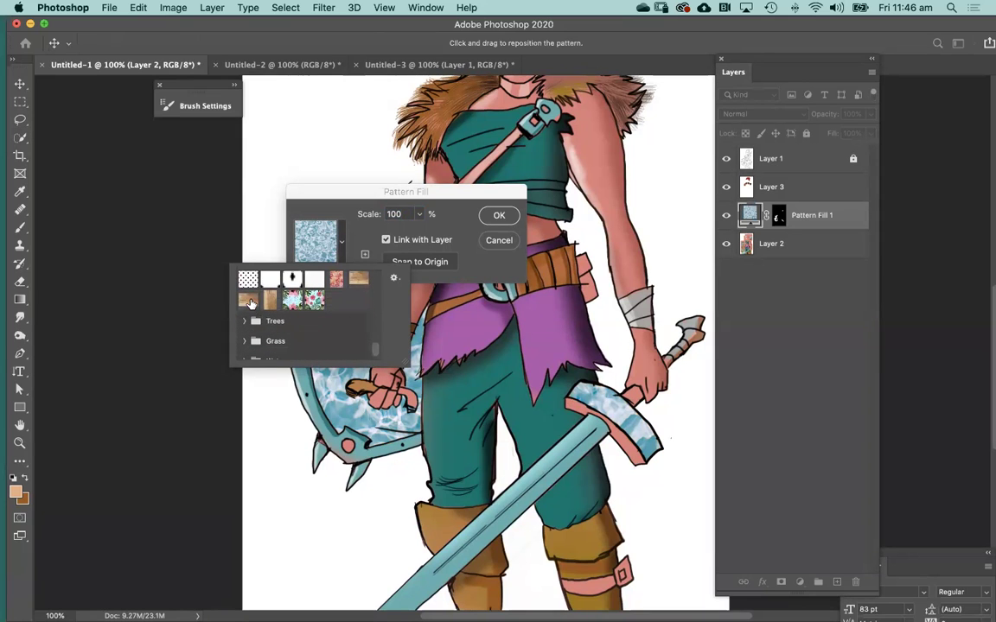
{"action": "left_click", "coordinate": [250, 302]}
Step: Reposition the wood grain within the shield and accept the pattern fill at 100% scale
{"action": "left_click", "coordinate": [364, 195]}
{"action": "left_click_drag", "start_coordinate": [364, 195], "coordinate": [196, 171]}
{"action": "left_click_drag", "start_coordinate": [326, 264], "coordinate": [436, 326]}
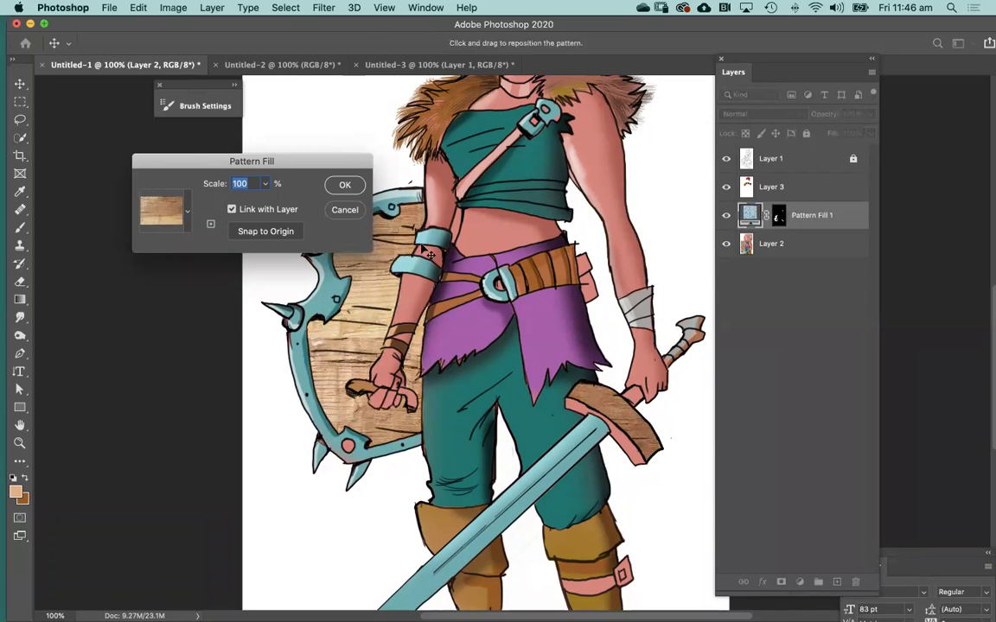
{"action": "left_click", "coordinate": [343, 187]}
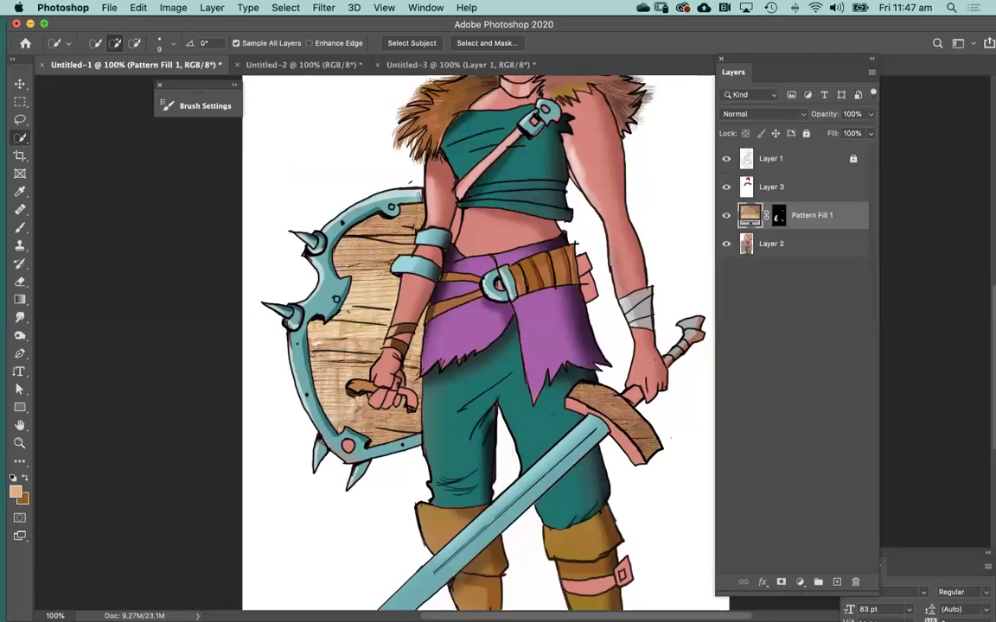
Step: Set the wood Pattern Fill layer's blend mode to Multiply so the painted shading shows through the grain
{"action": "left_click", "coordinate": [393, 262], "text": "super"}
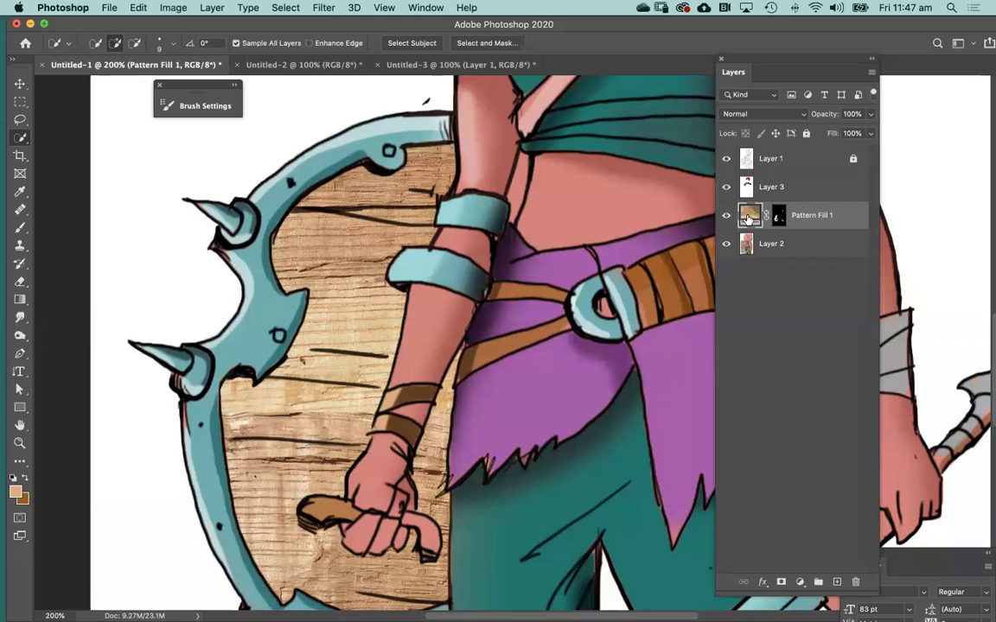
{"action": "left_click", "coordinate": [755, 114]}
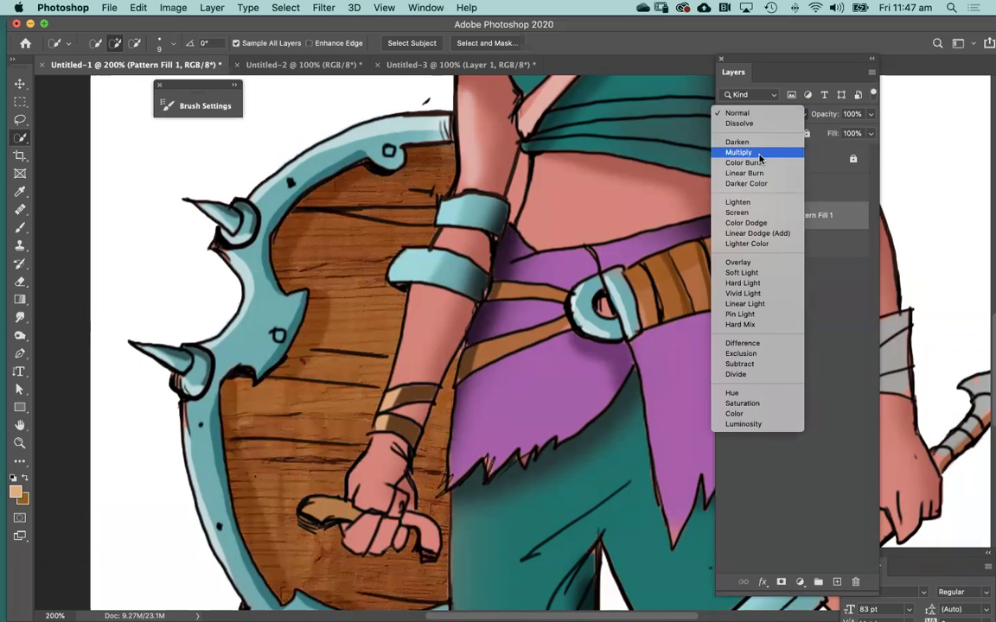
{"action": "left_click", "coordinate": [760, 153]}
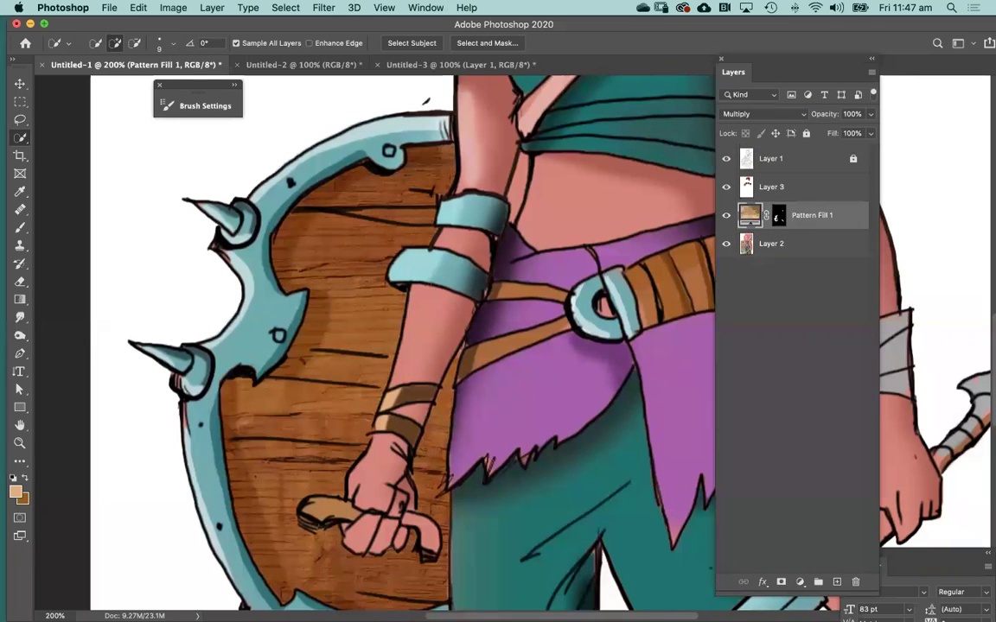
{"action": "left_click", "coordinate": [360, 337], "text": "alt+super"}
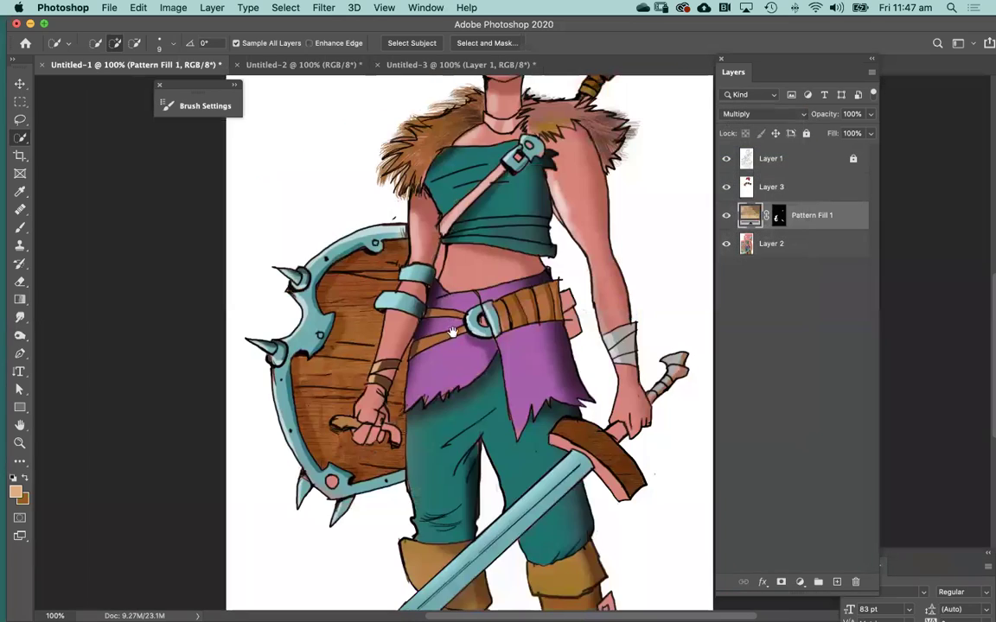
Step: On Layer 2, select the shield's teal metal rim from its upper end down around the lower edge
{"action": "key", "text": "super+plus"}
{"action": "left_click_drag", "start_coordinate": [520, 241], "coordinate": [664, 207]}
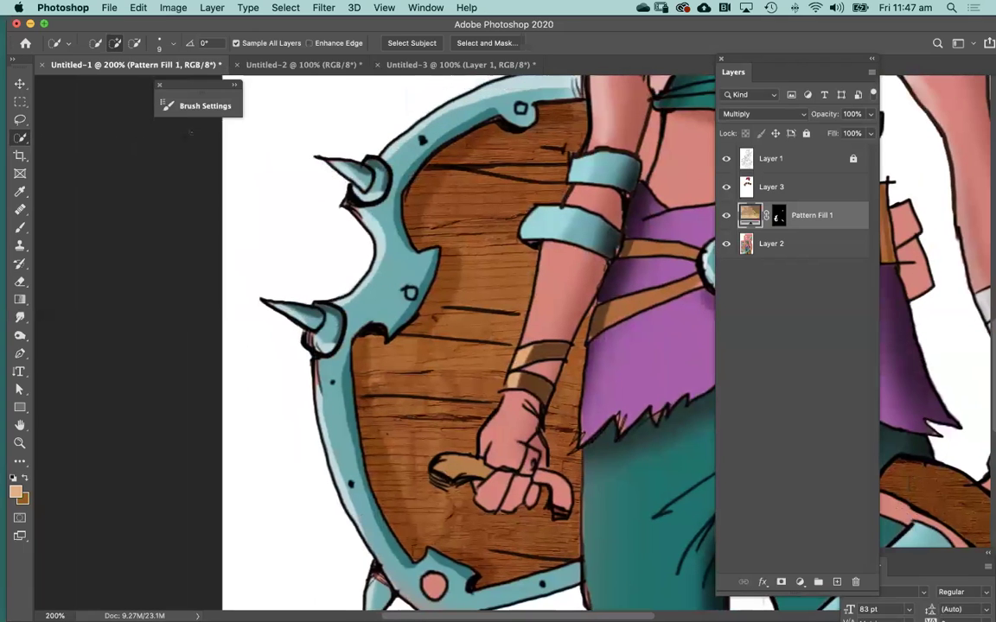
{"action": "left_click", "coordinate": [765, 246]}
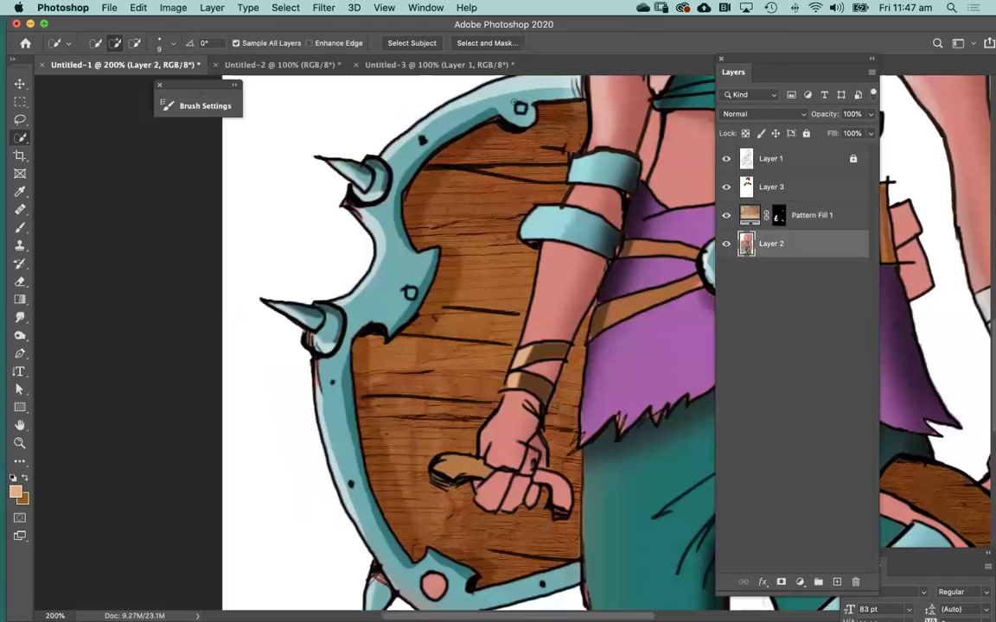
{"action": "mouse_move", "coordinate": [548, 86]}
{"action": "left_mouse_down"}
{"action": "mouse_move", "coordinate": [499, 93]}
{"action": "mouse_move", "coordinate": [445, 129]}
{"action": "left_mouse_up"}
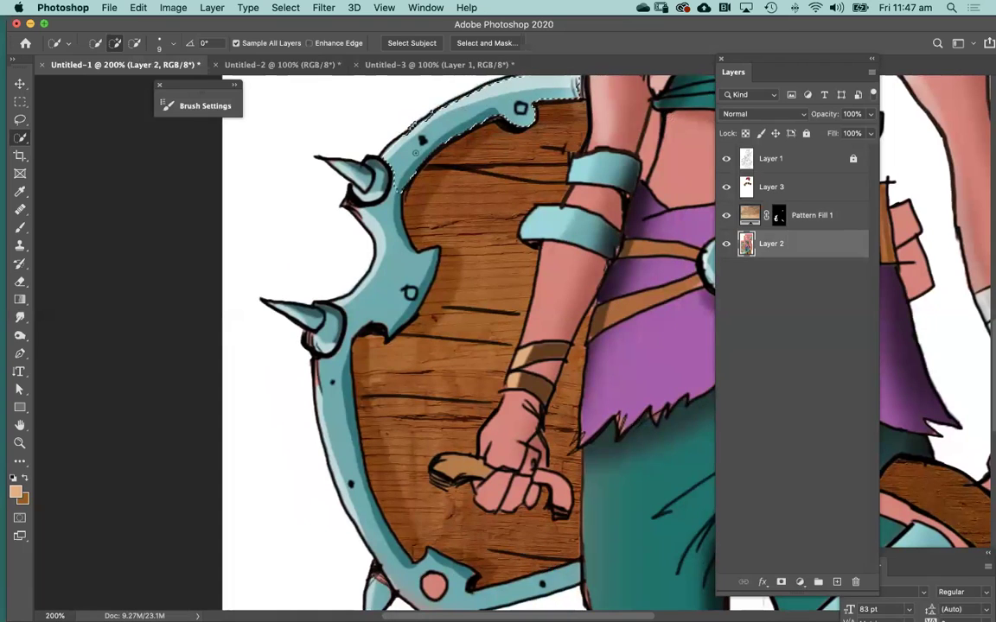
{"action": "left_click_drag", "start_coordinate": [393, 207], "coordinate": [388, 266]}
{"action": "key", "text": "space"}
{"action": "mouse_move", "coordinate": [360, 349]}
{"action": "left_mouse_down"}
{"action": "mouse_move", "coordinate": [359, 231]}
{"action": "mouse_move", "coordinate": [348, 214]}
{"action": "mouse_move", "coordinate": [322, 280]}
{"action": "mouse_move", "coordinate": [359, 382]}
{"action": "left_mouse_up"}
{"action": "key", "text": "space"}
{"action": "left_click_drag", "start_coordinate": [338, 344], "coordinate": [63, 282]}
Step: Add the sword's teal blade and the short grip section between crossguard and hand to the selection
{"action": "scroll", "coordinate": [477, 337], "scroll_direction": "down", "scroll_amount": 7}
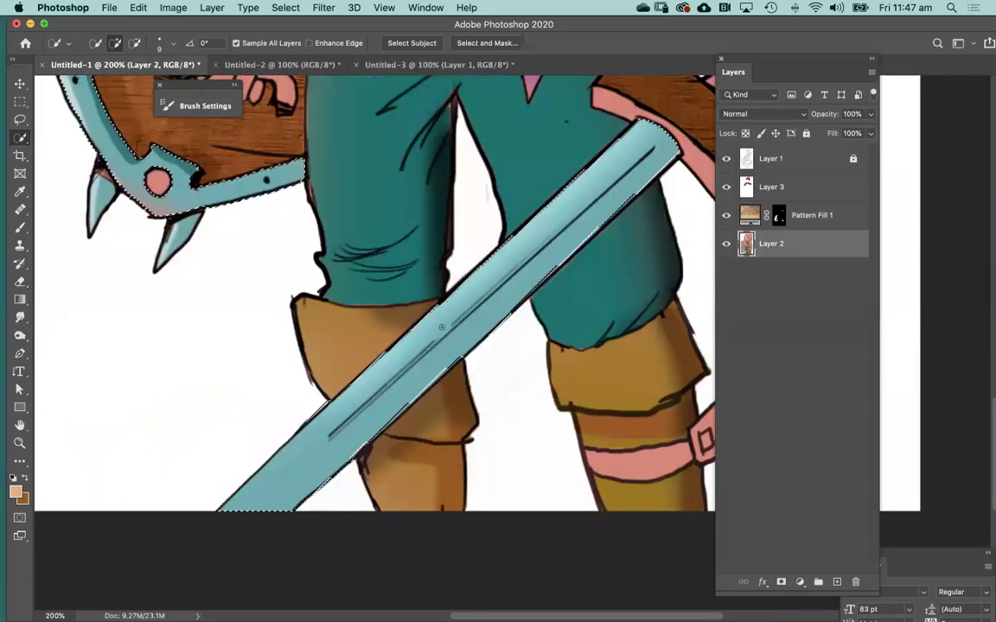
{"action": "scroll", "coordinate": [396, 359], "scroll_direction": "up", "scroll_amount": 1}
{"action": "scroll", "coordinate": [397, 359], "scroll_direction": "right", "scroll_amount": 1}
{"action": "scroll", "coordinate": [397, 359], "scroll_direction": "up", "scroll_amount": 7}
{"action": "scroll", "coordinate": [371, 384], "scroll_direction": "right", "scroll_amount": 8}
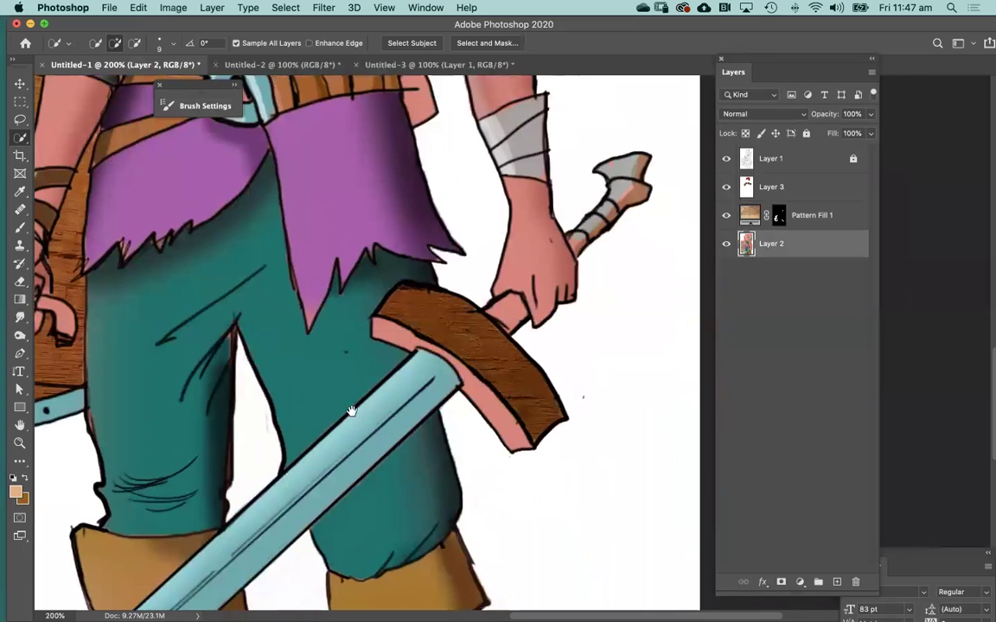
{"action": "scroll", "coordinate": [351, 411], "scroll_direction": "up", "scroll_amount": 1}
{"action": "scroll", "coordinate": [351, 411], "scroll_direction": "left", "scroll_amount": 1}
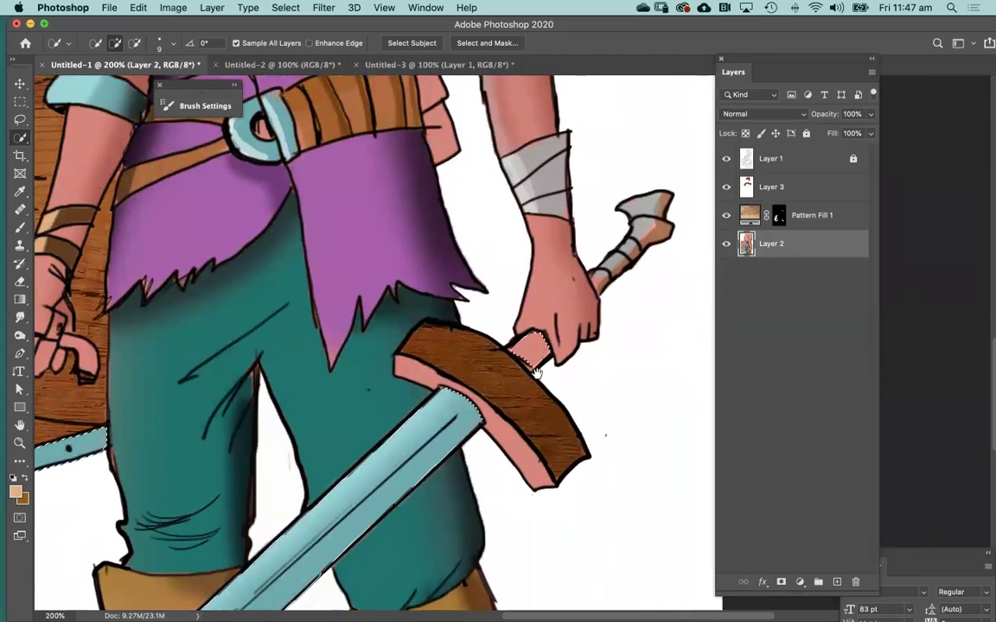
Step: Add the teal metal buckle on the shoulder strap to the selection
{"action": "scroll", "coordinate": [536, 373], "scroll_direction": "up", "scroll_amount": 15}
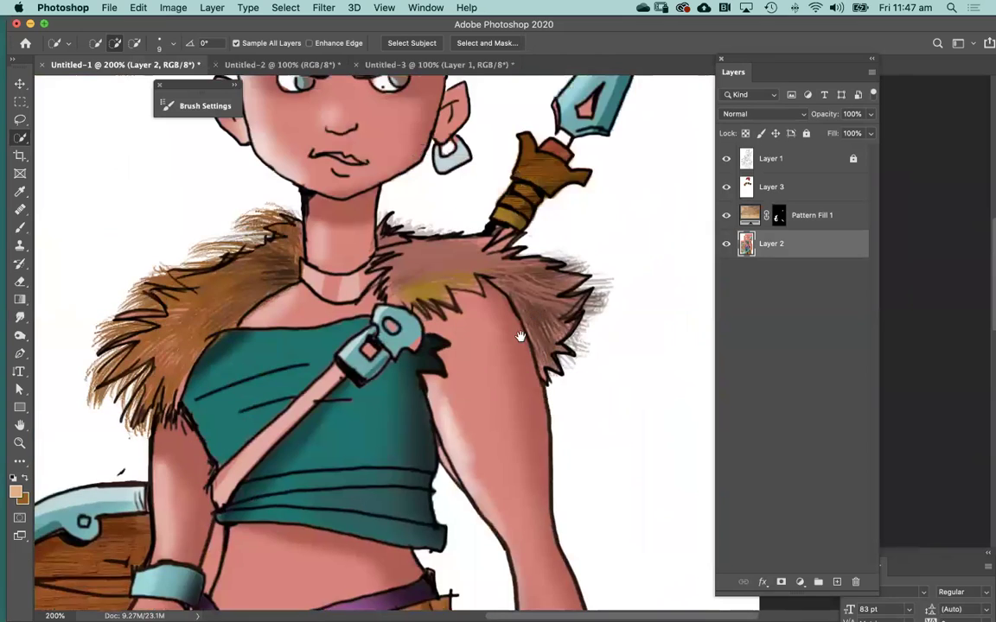
{"action": "left_click_drag", "start_coordinate": [520, 336], "coordinate": [555, 298]}
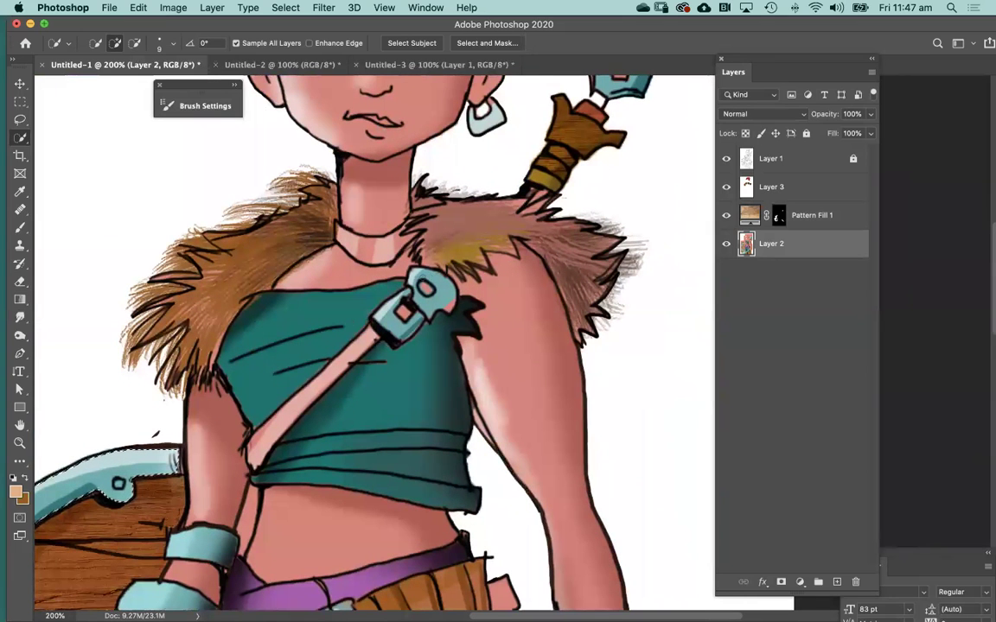
{"action": "left_click_drag", "start_coordinate": [432, 290], "coordinate": [398, 328]}
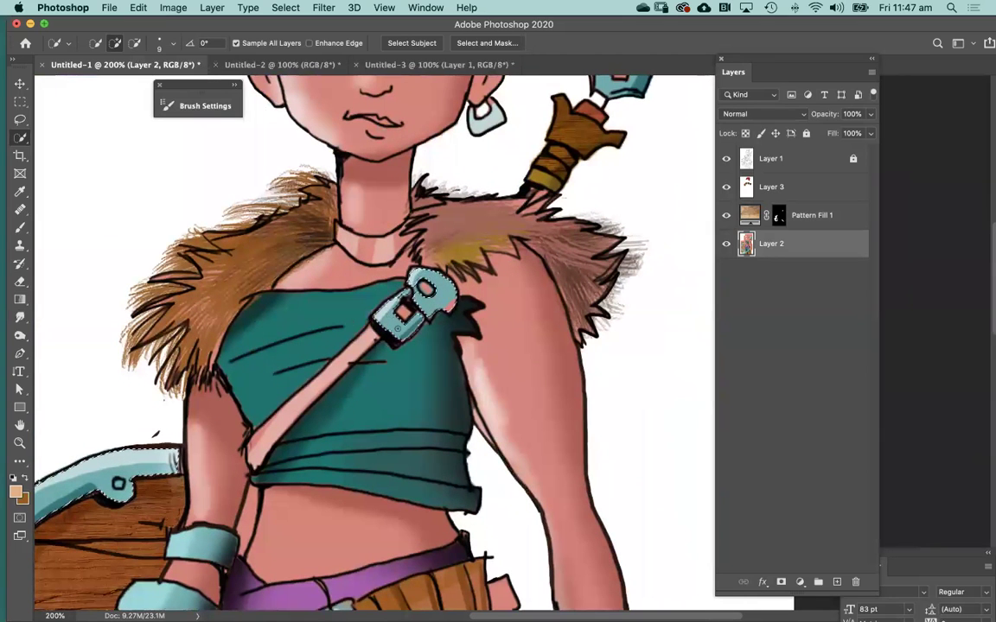
Step: Inspect the selected strap buckle and the shield's rim and wood grain up close
{"action": "scroll", "coordinate": [424, 333], "scroll_direction": "up", "scroll_amount": 5}
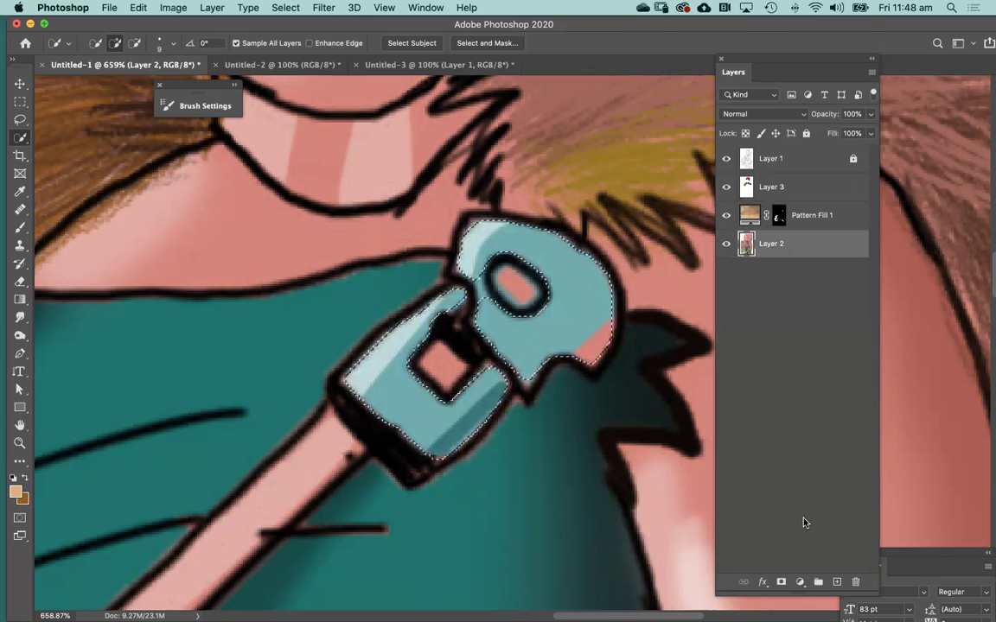
{"action": "key", "text": "space"}
{"action": "left_click_drag", "start_coordinate": [351, 433], "coordinate": [624, 175]}
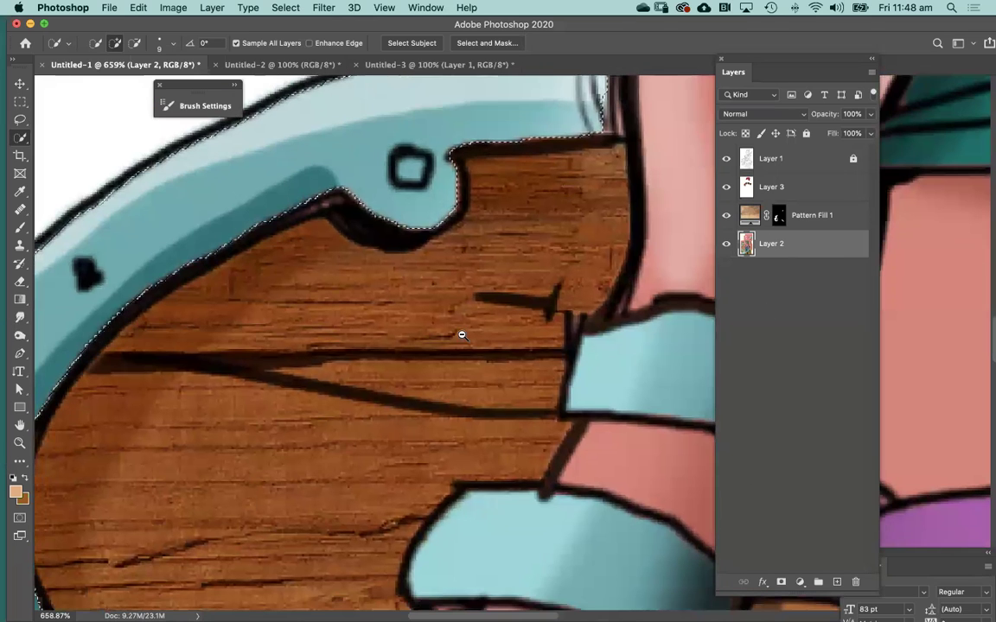
{"action": "left_click_drag", "start_coordinate": [459, 333], "coordinate": [618, 195]}
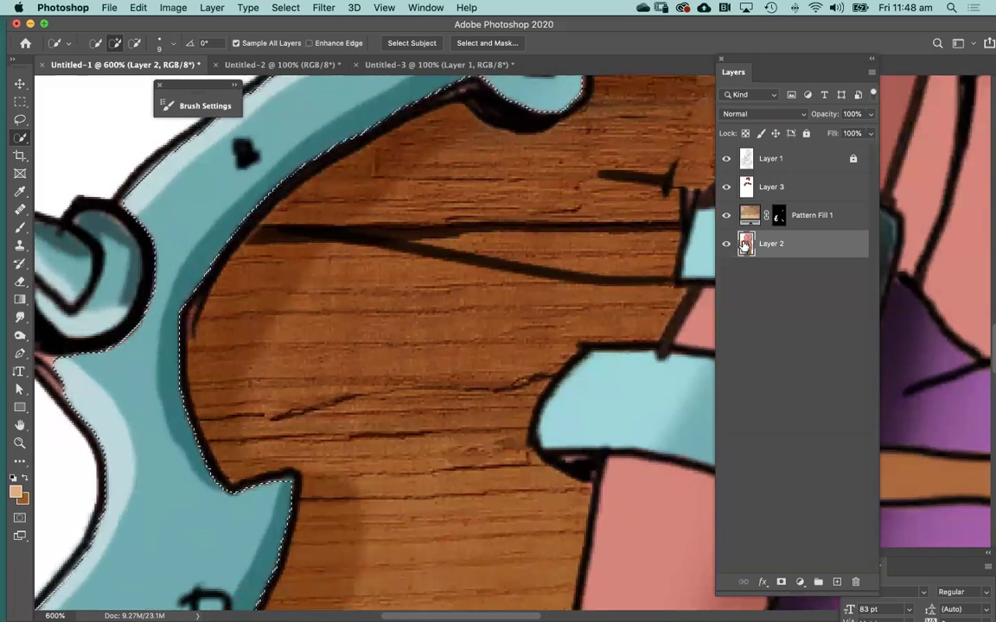
{"action": "left_click", "coordinate": [800, 585]}
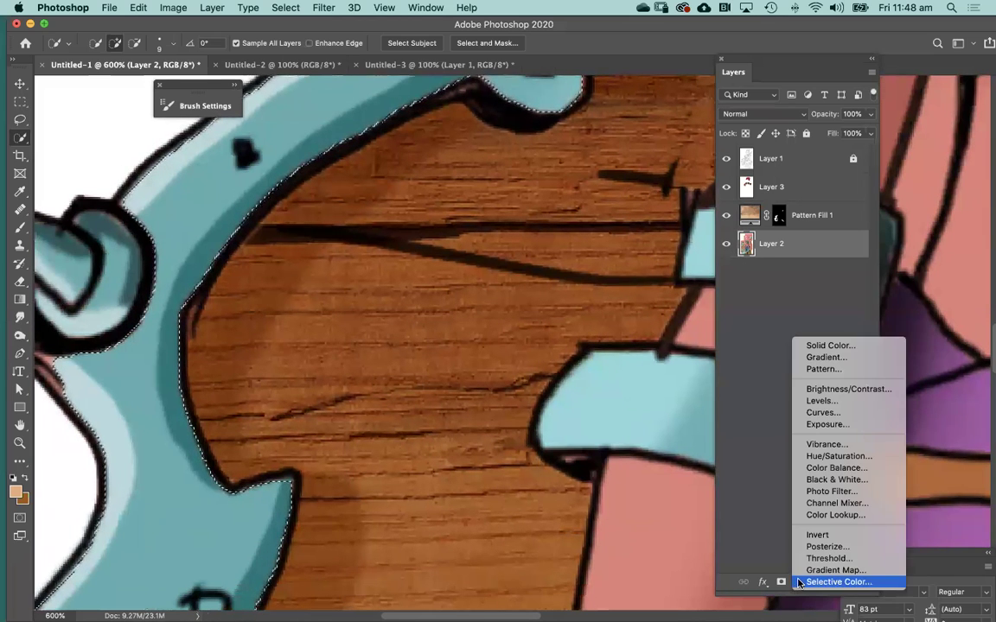
{"action": "left_click", "coordinate": [823, 370]}
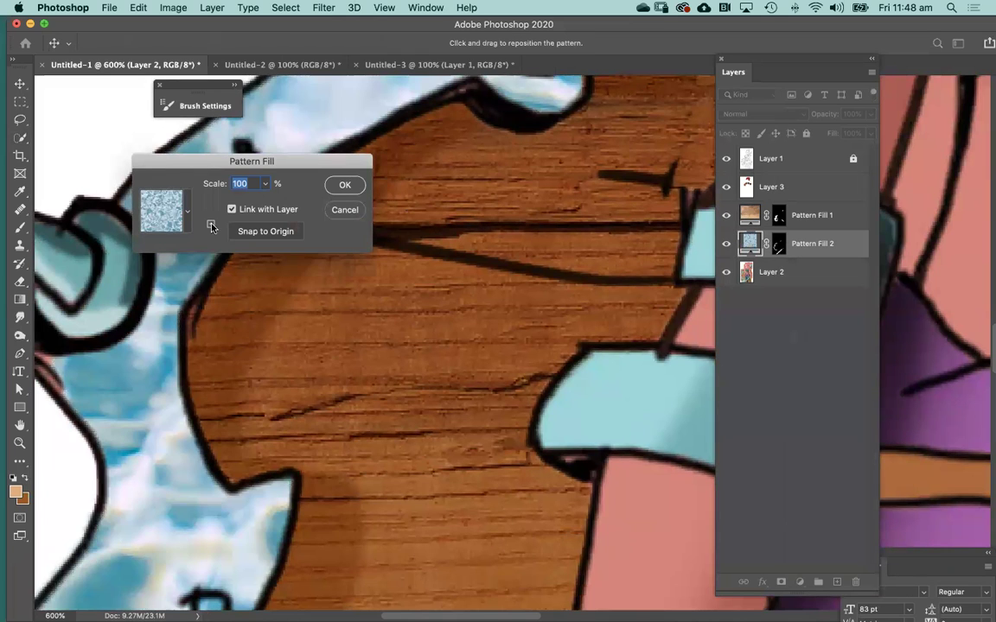
{"action": "left_click", "coordinate": [190, 212]}
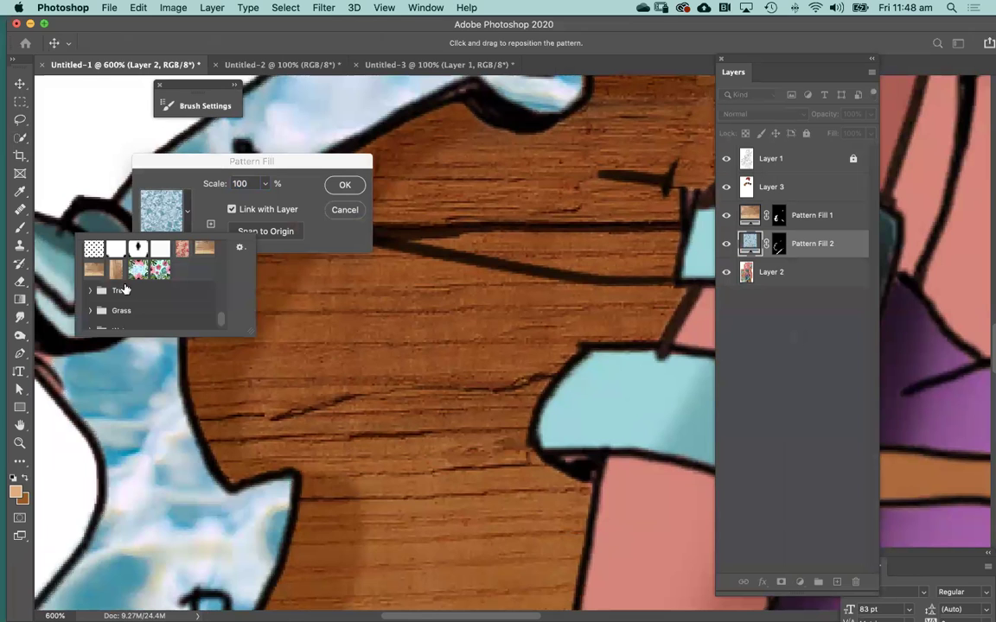
{"action": "scroll", "coordinate": [220, 316], "scroll_direction": "up", "scroll_amount": 3}
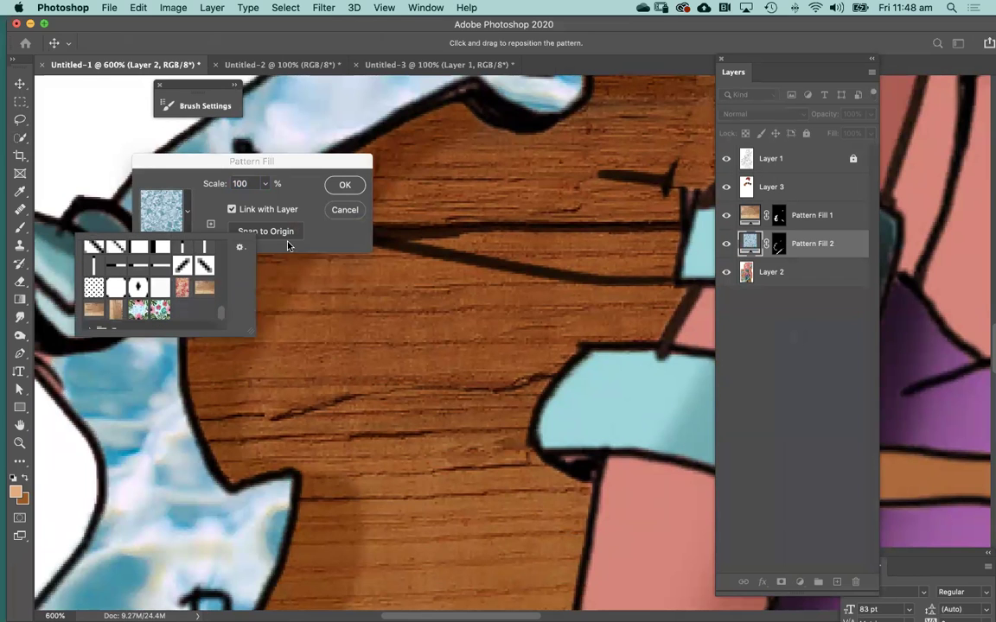
{"action": "left_click", "coordinate": [348, 210]}
{"action": "left_click", "coordinate": [348, 210]}
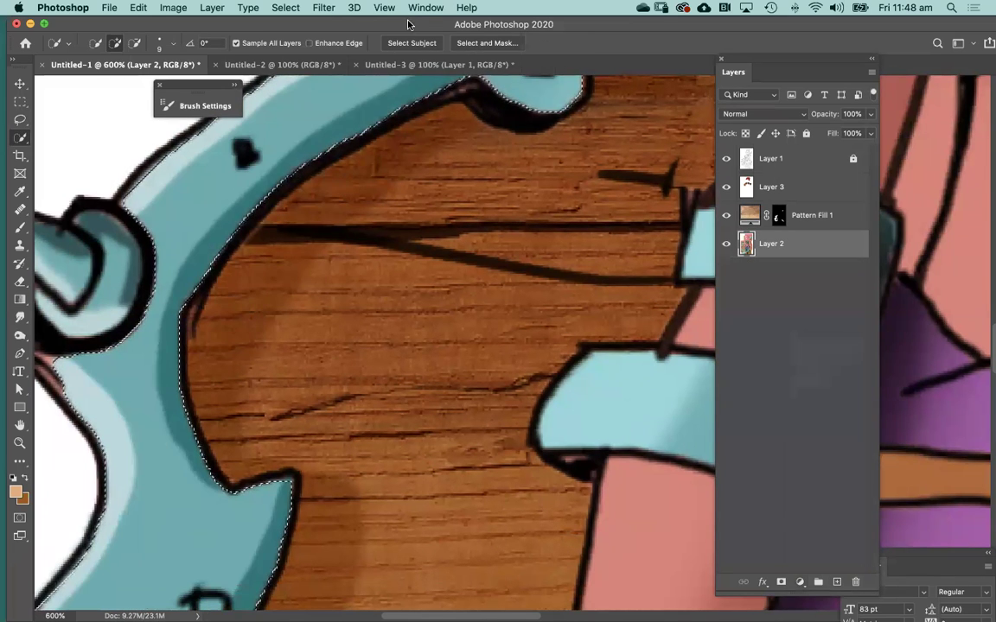
Step: In the Untitled-3 texture document, apply Levels to Layer 1 with input black at 16 and input white at 202
{"action": "left_click", "coordinate": [281, 65]}
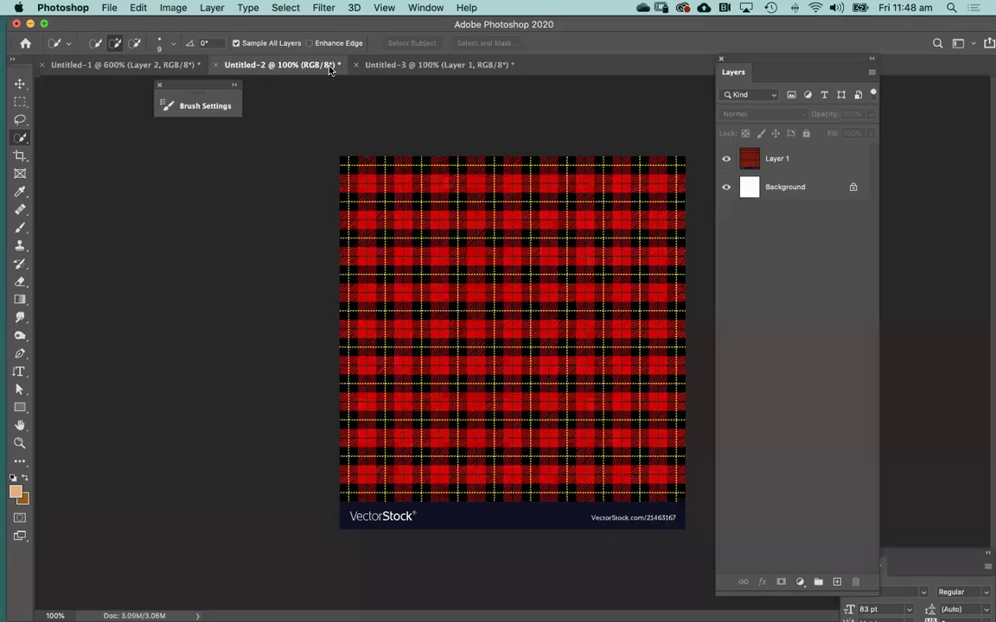
{"action": "left_click", "coordinate": [399, 64]}
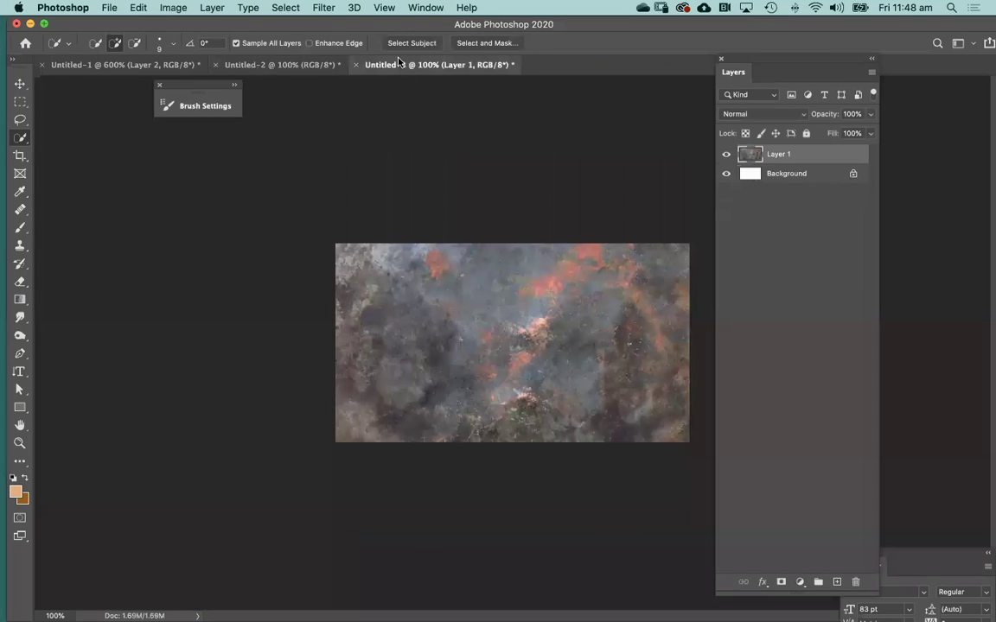
{"action": "left_click", "coordinate": [480, 329]}
{"action": "key", "text": "super+l"}
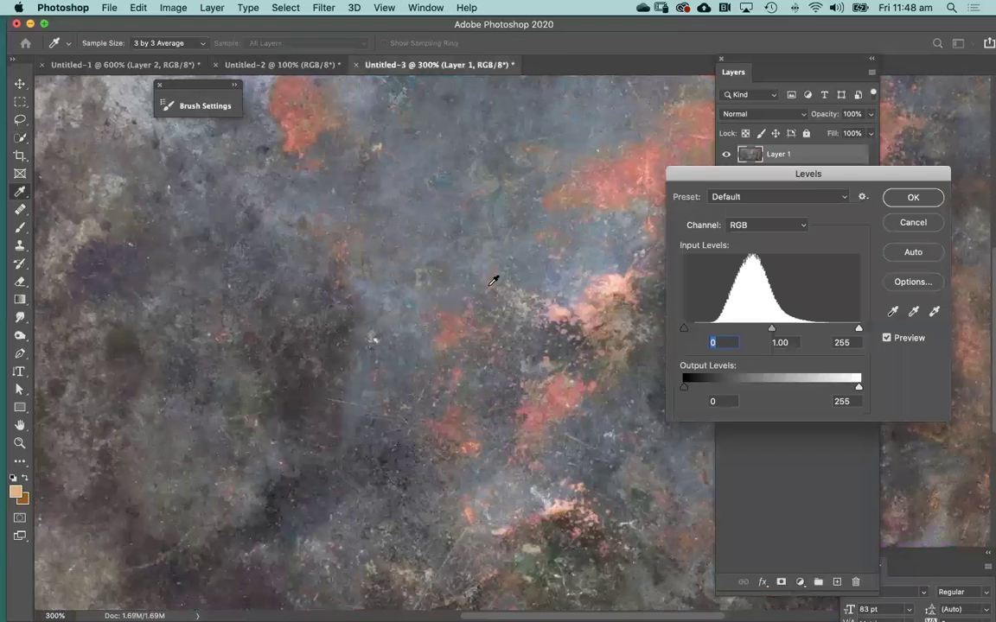
{"action": "left_click_drag", "start_coordinate": [858, 330], "coordinate": [823, 329]}
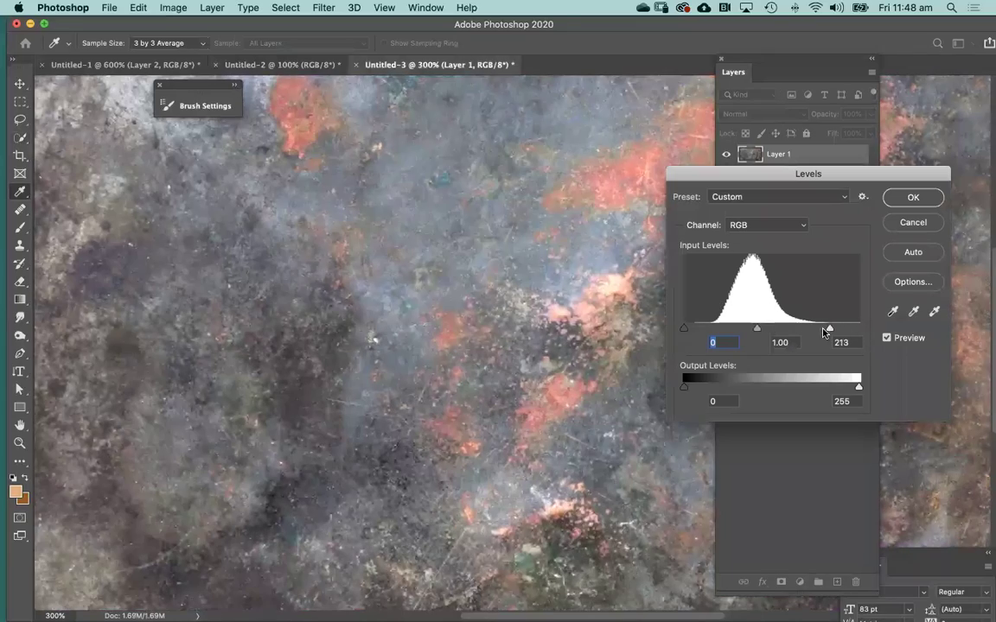
{"action": "left_click_drag", "start_coordinate": [685, 330], "coordinate": [695, 329]}
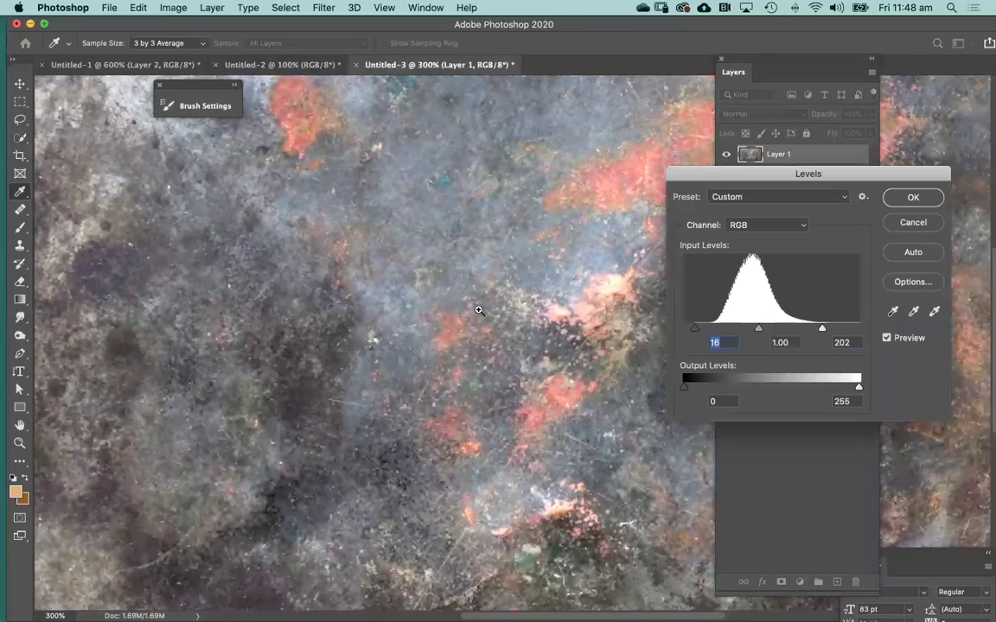
{"action": "scroll", "coordinate": [592, 295], "scroll_direction": "down", "scroll_amount": 2}
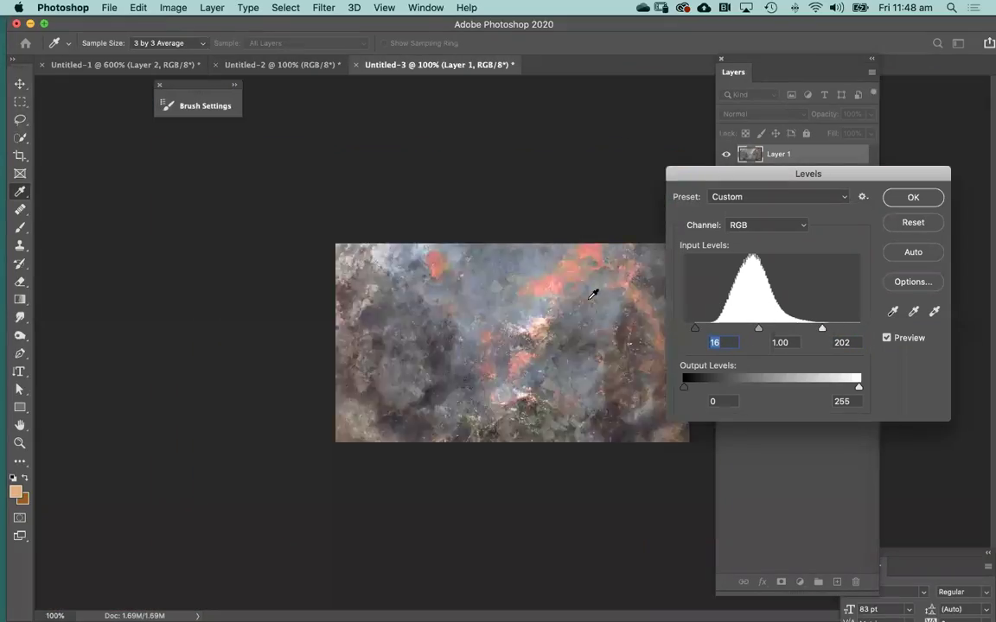
{"action": "left_click", "coordinate": [902, 200]}
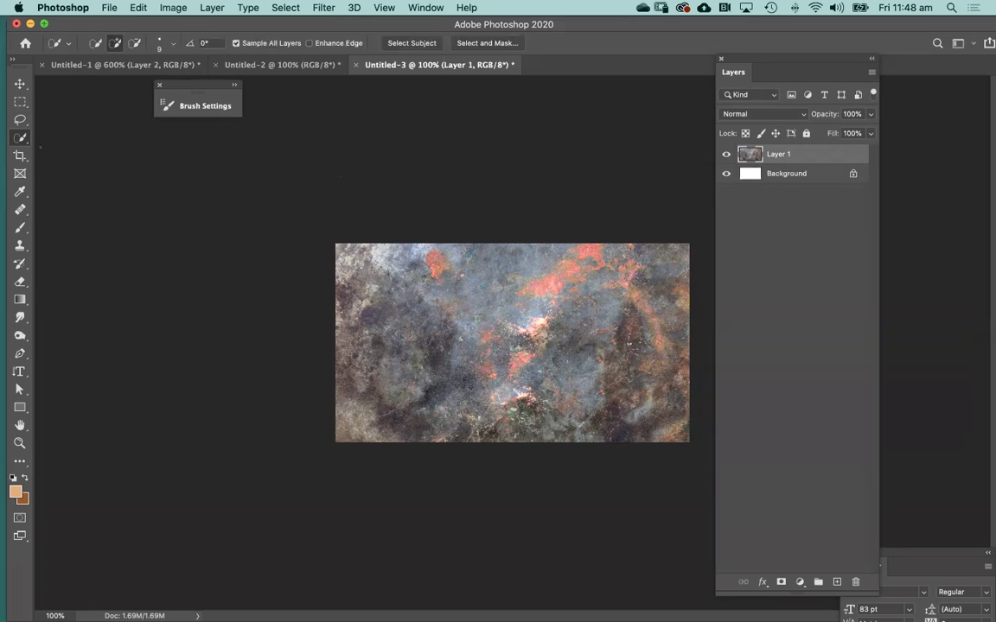
Step: Extend the canvas upward with the Crop tool, adding blank space above the rusty metal texture
{"action": "left_click", "coordinate": [20, 156]}
{"action": "left_click_drag", "start_coordinate": [508, 243], "coordinate": [518, 201]}
{"action": "key", "text": "Return"}
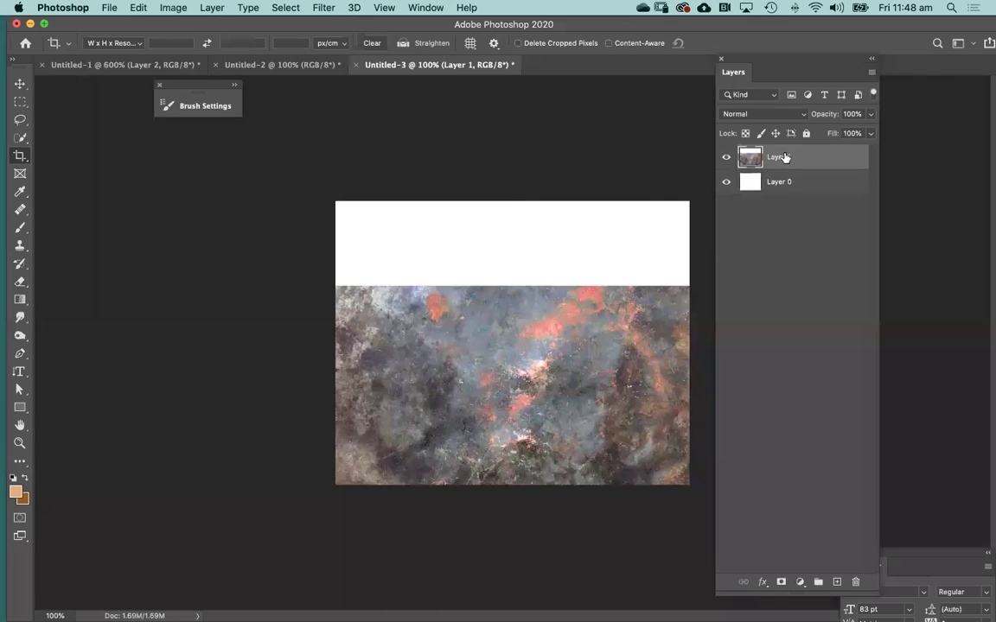
Step: Stretch the texture on Layer 1 vertically to about 144% height so it covers the blank space above
{"action": "key", "text": "super+t"}
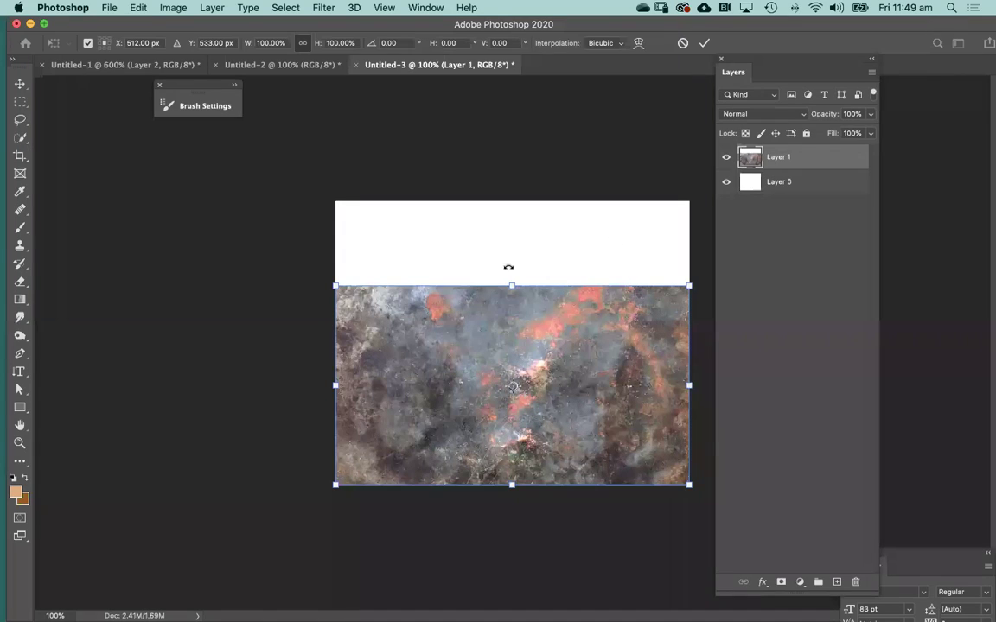
{"action": "left_click_drag", "start_coordinate": [511, 284], "coordinate": [513, 198]}
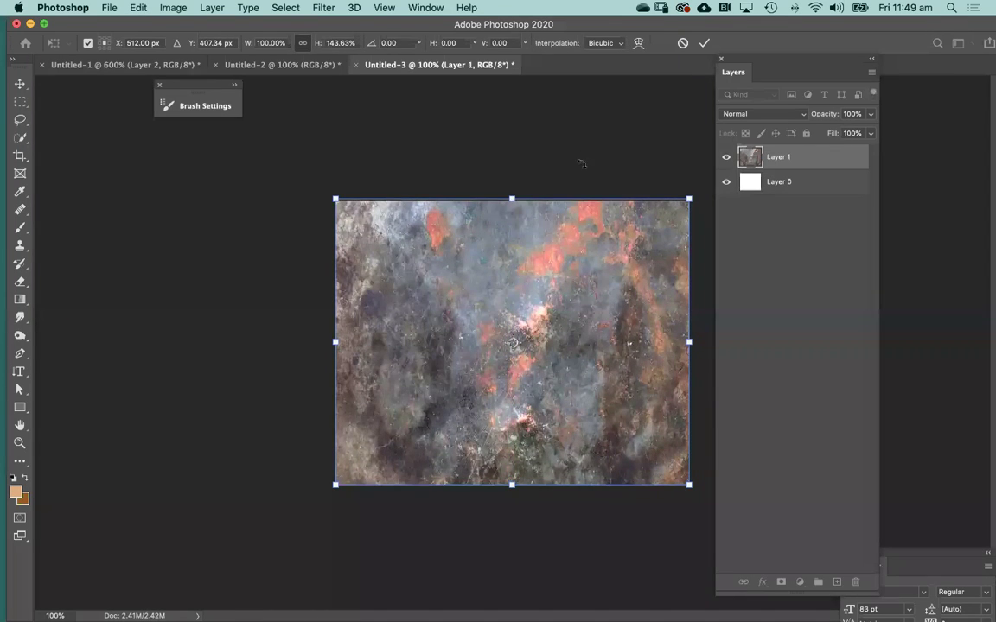
{"action": "key", "text": "Return"}
{"action": "key", "text": "c"}
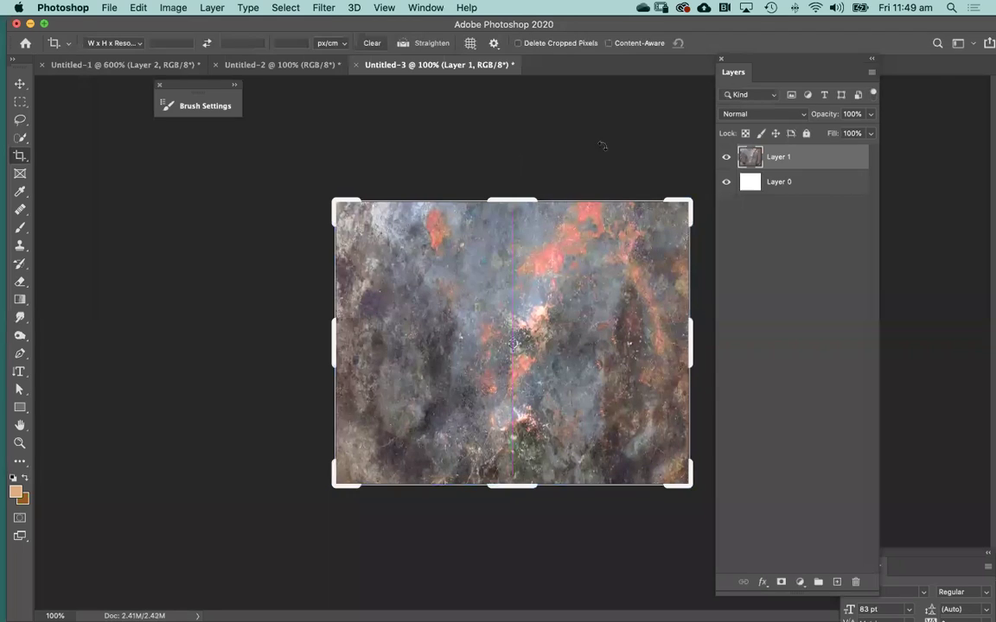
Step: Define the stretched metal texture as a new pattern, keeping the default name
{"action": "left_click", "coordinate": [20, 83]}
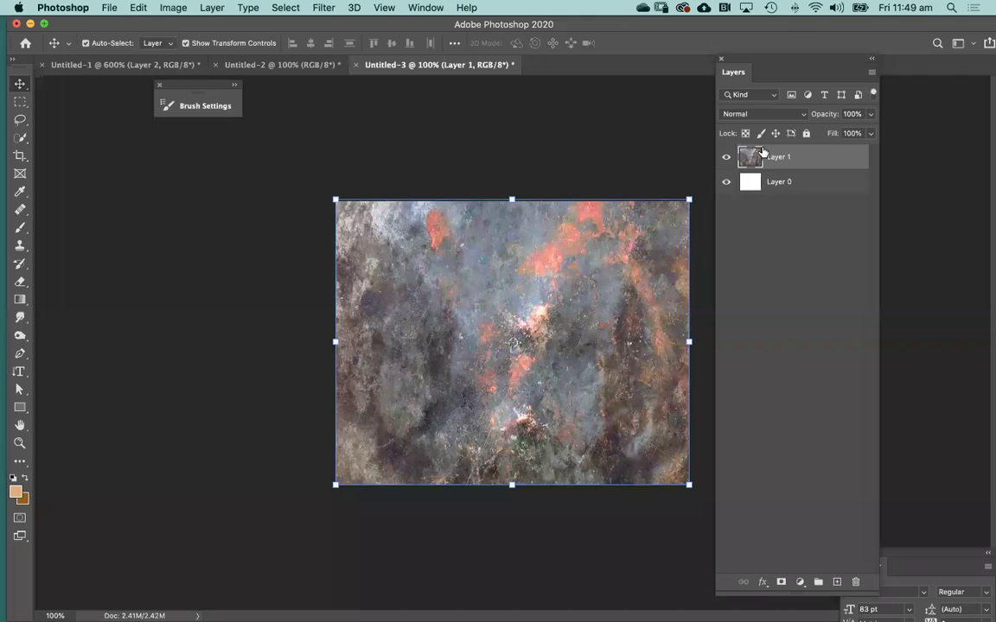
{"action": "left_click", "coordinate": [137, 7]}
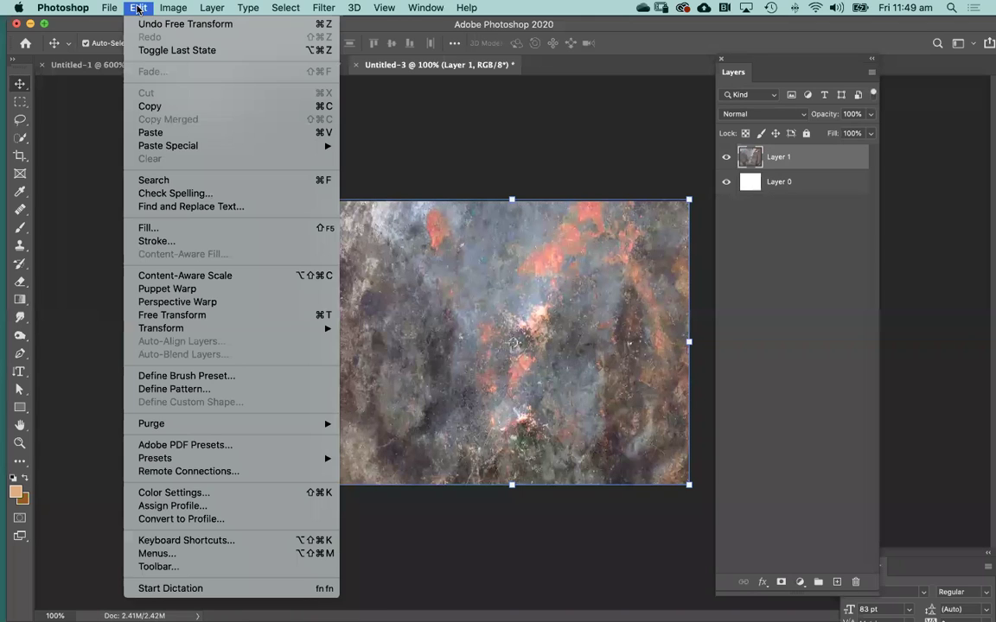
{"action": "left_click", "coordinate": [205, 391]}
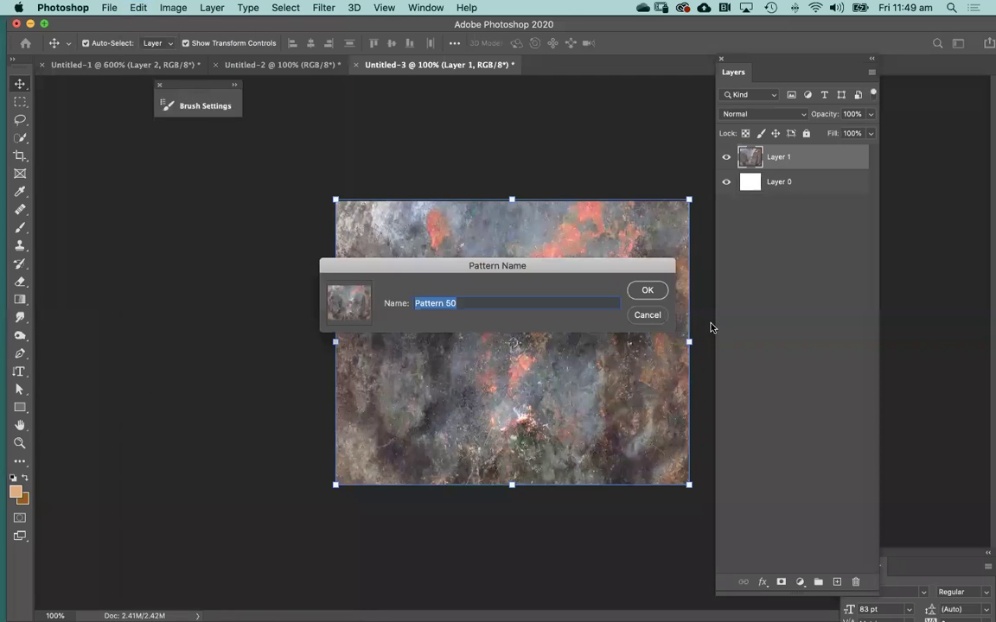
{"action": "left_click", "coordinate": [643, 291]}
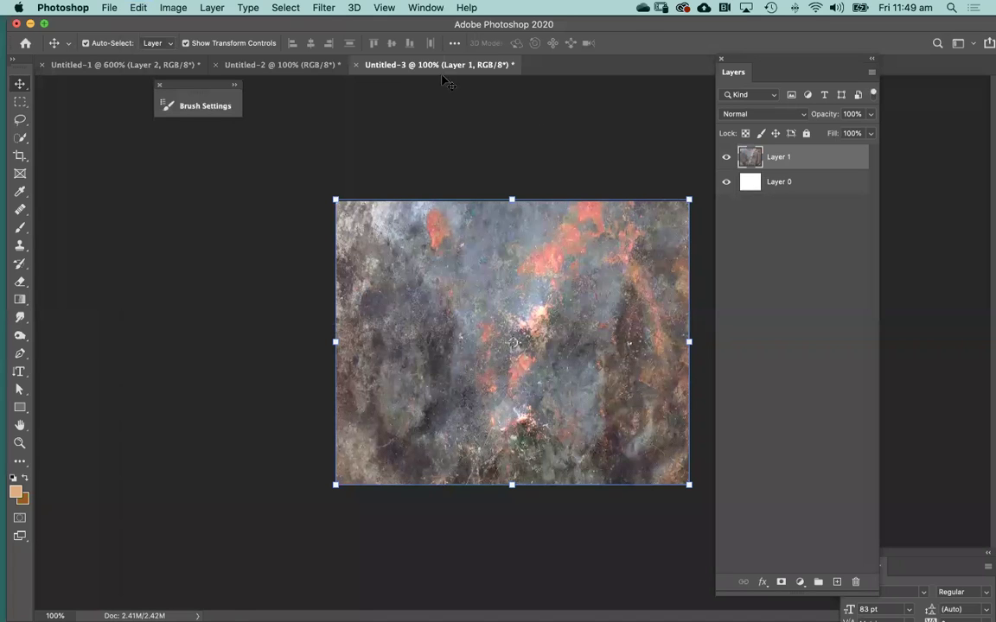
Step: Back in Untitled-1, add a pattern fill layer with the new metal texture over the selected rim, blade and buckle
{"action": "left_click", "coordinate": [152, 66]}
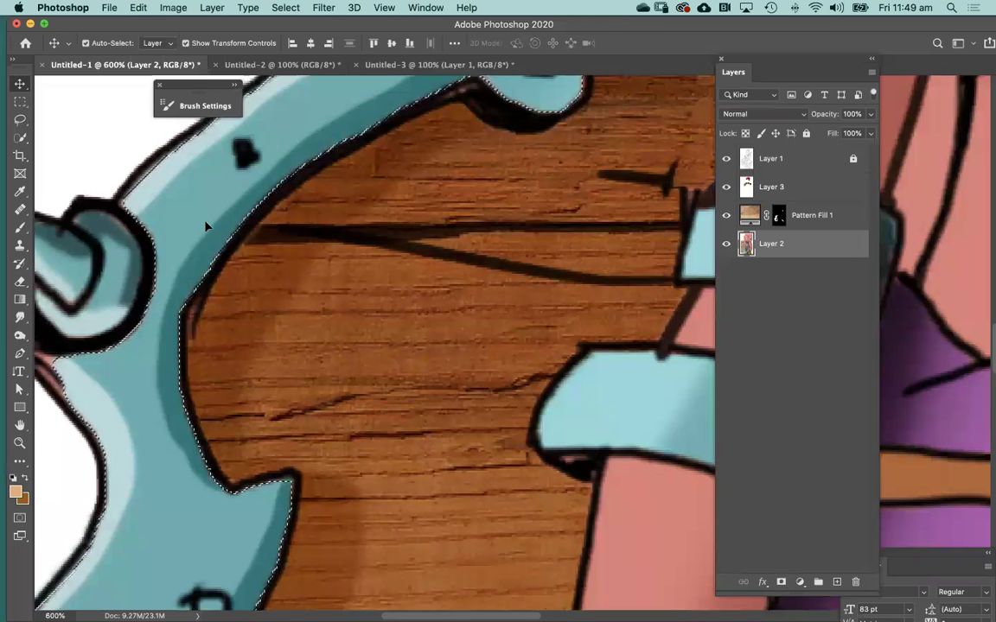
{"action": "left_click", "coordinate": [800, 583]}
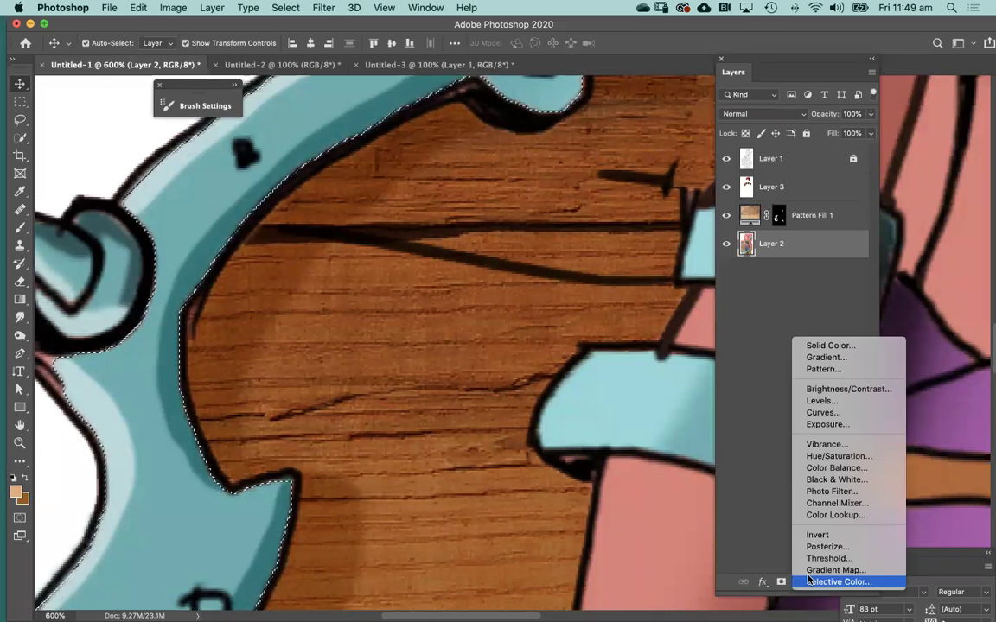
{"action": "left_click", "coordinate": [823, 369]}
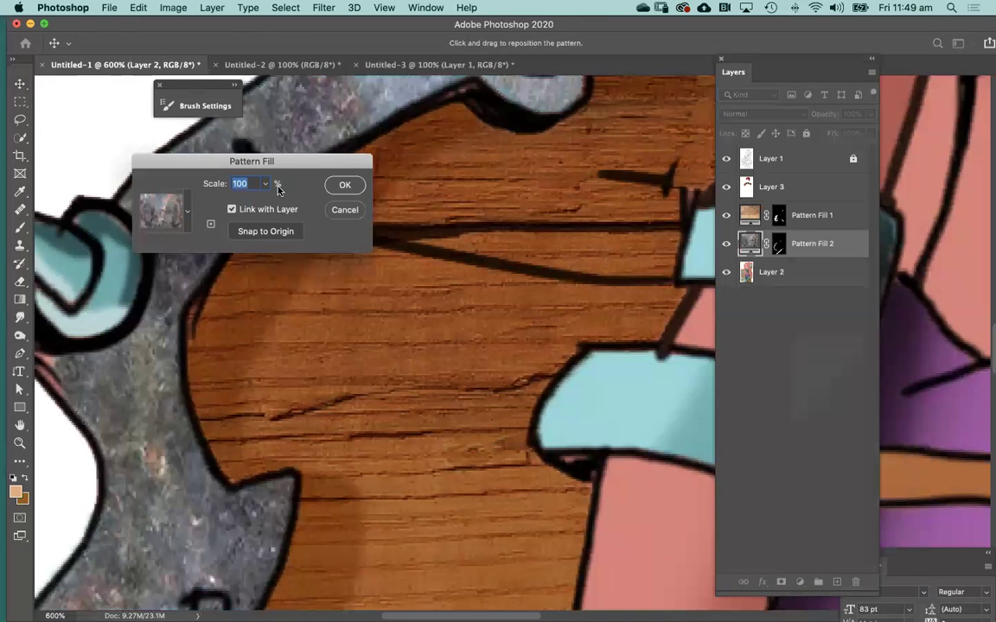
Step: Examine the metal pattern on the shield's rim up close and across the whole figure
{"action": "left_click_drag", "start_coordinate": [677, 178], "coordinate": [565, 206]}
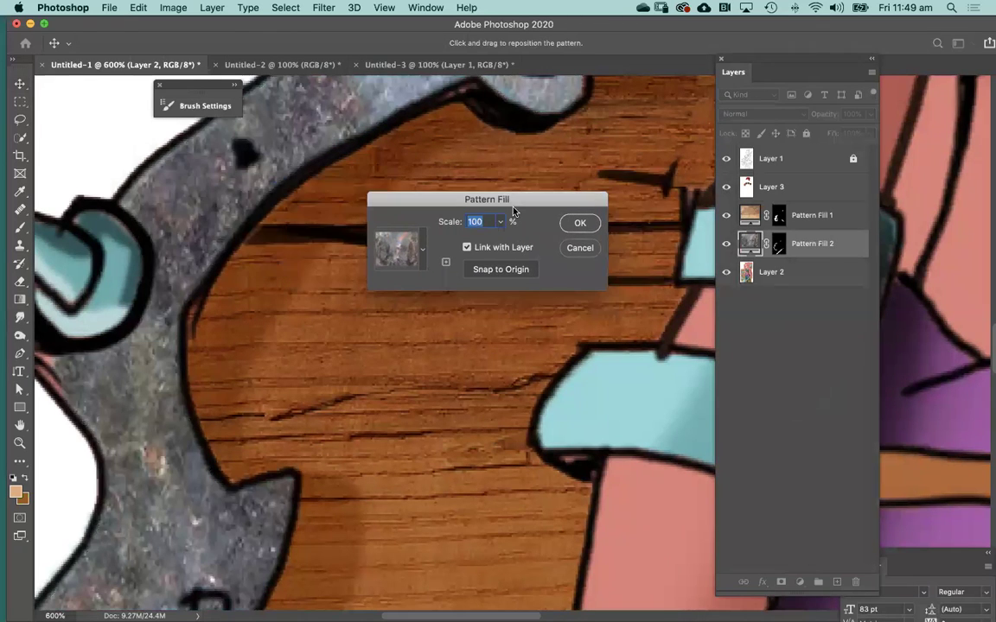
{"action": "left_click", "coordinate": [303, 249], "text": "alt"}
{"action": "left_click", "coordinate": [302, 251], "text": "alt"}
{"action": "left_click", "coordinate": [302, 253], "text": "alt"}
{"action": "left_click", "coordinate": [303, 253], "text": "super"}
{"action": "left_click", "coordinate": [299, 261], "text": "alt"}
{"action": "scroll", "coordinate": [301, 261], "scroll_direction": "down", "scroll_amount": 1}
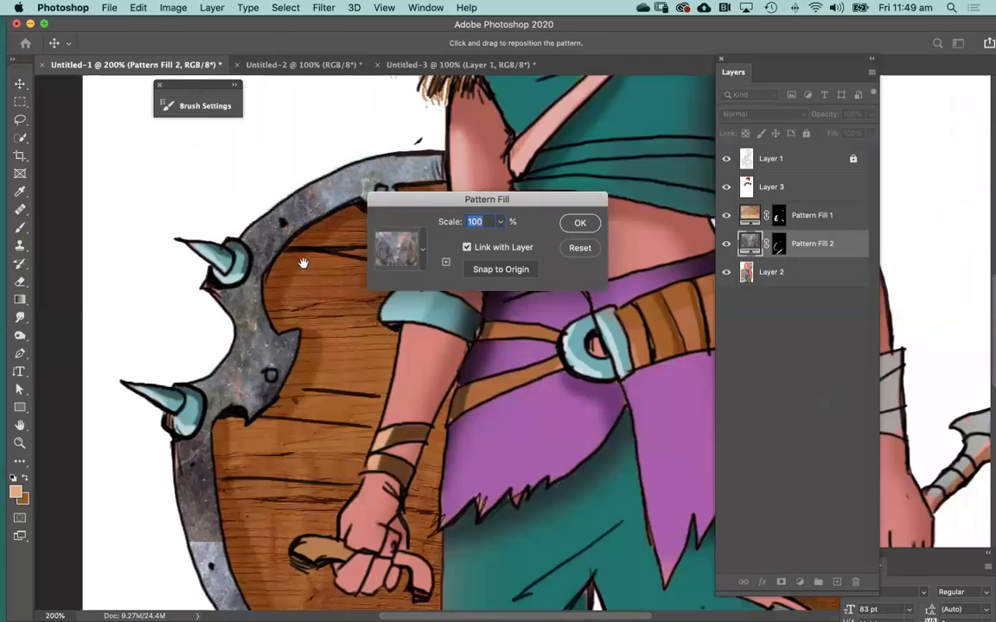
{"action": "scroll", "coordinate": [450, 337], "scroll_direction": "up", "scroll_amount": 2}
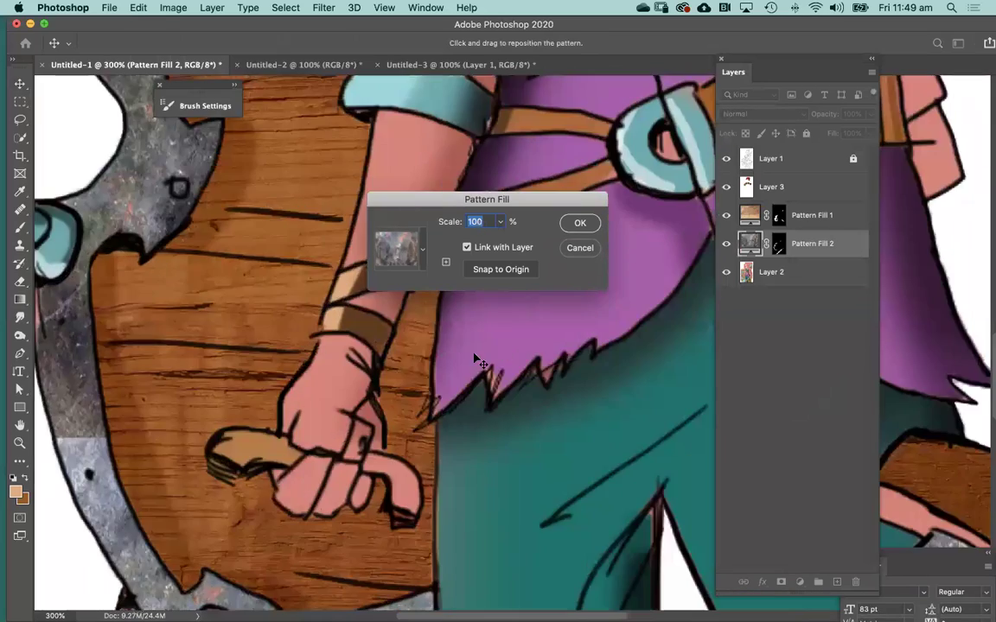
{"action": "key", "text": "super+minus"}
{"action": "key", "text": "super+minus"}
{"action": "key", "text": "super+minus"}
{"action": "key", "text": "super+plus"}
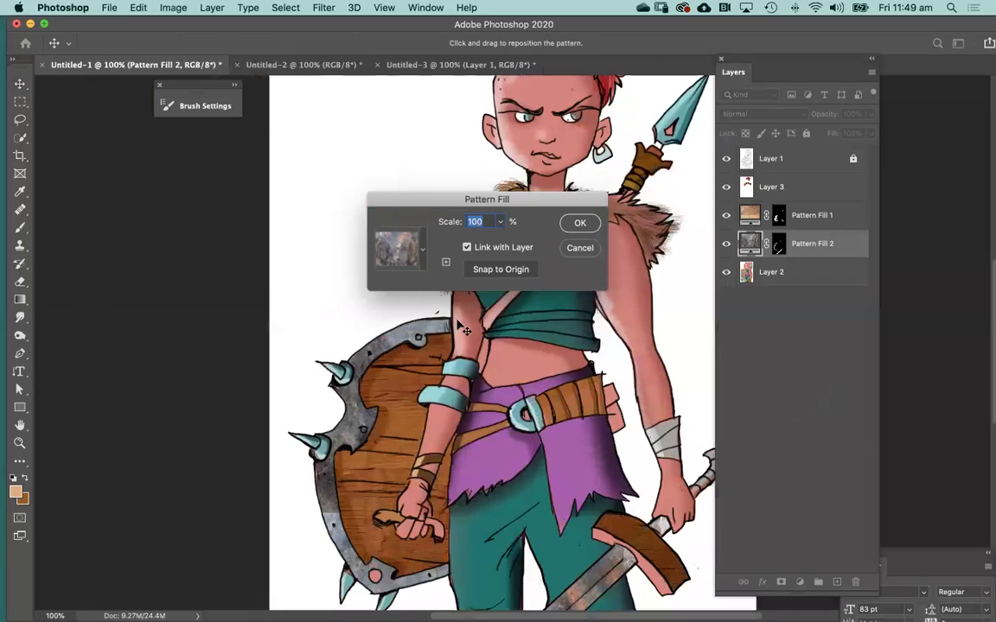
Step: Shift the metal pattern slightly sideways and up within the shield rim, blade and buckle, and apply the fill at 100% scale
{"action": "left_click_drag", "start_coordinate": [447, 204], "coordinate": [220, 166]}
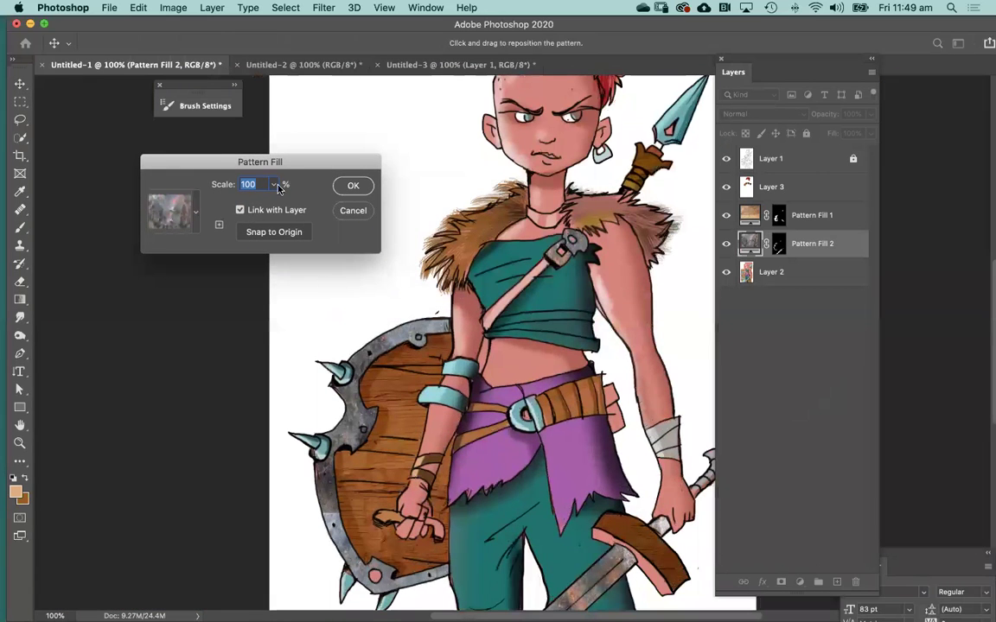
{"action": "left_click_drag", "start_coordinate": [374, 357], "coordinate": [411, 346]}
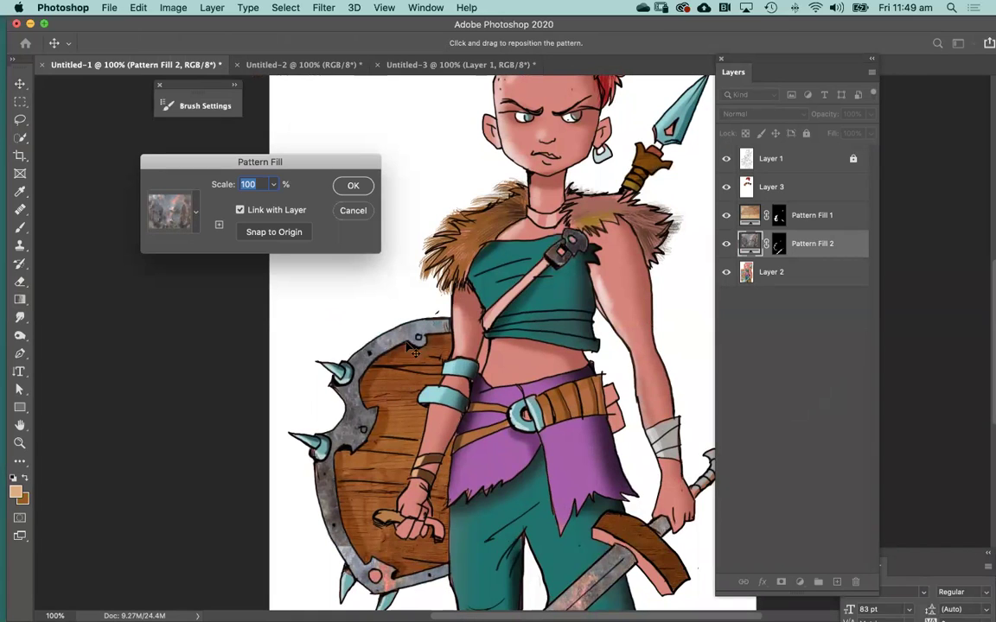
{"action": "left_click", "coordinate": [351, 192]}
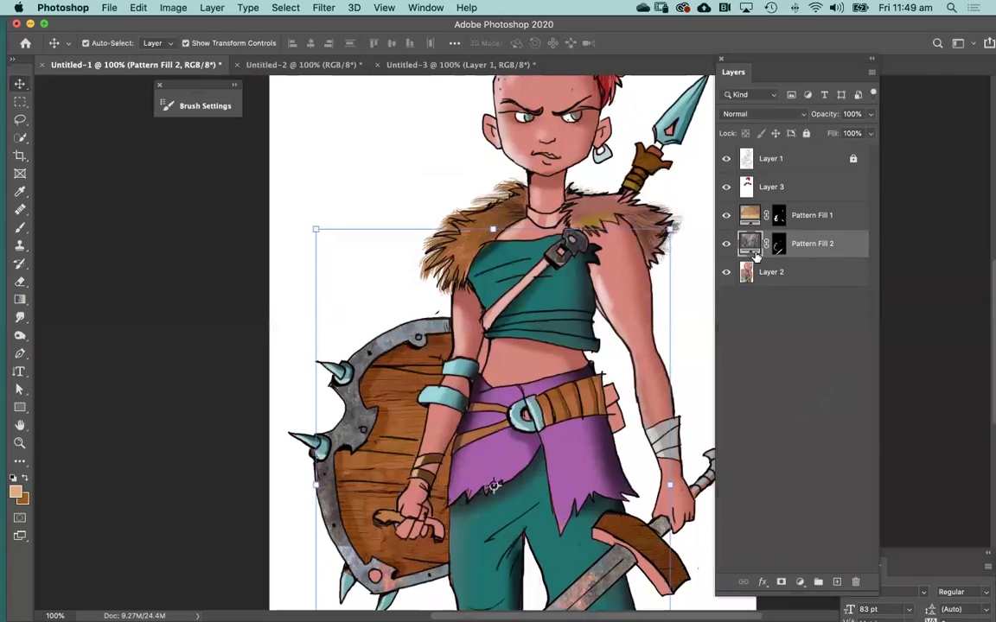
Step: Set the Pattern Fill 2 layer's blend mode to Color Burn and check the shield rim, buckle and sword blade
{"action": "left_click", "coordinate": [751, 116]}
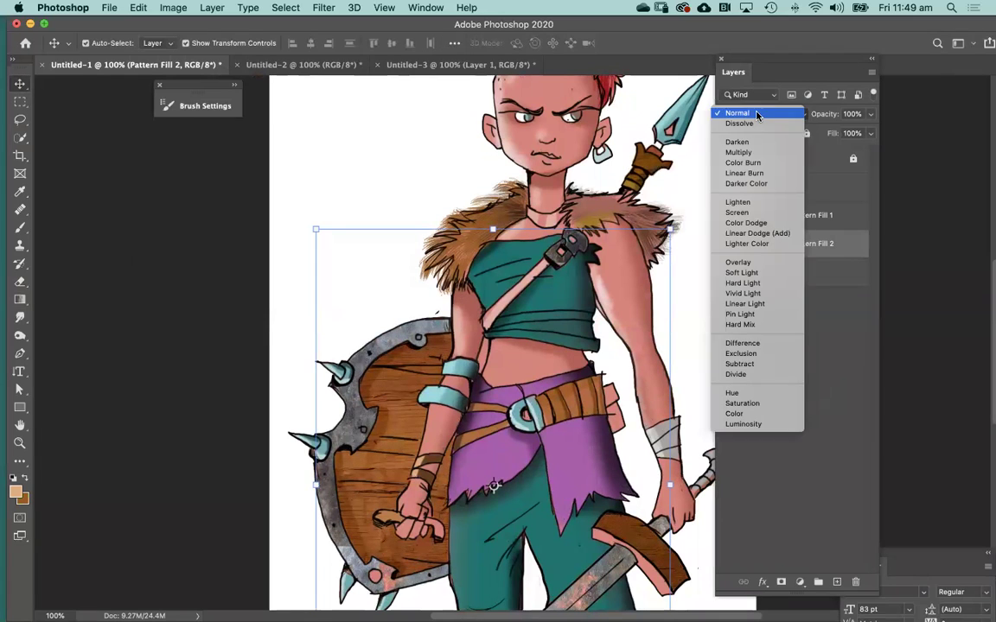
{"action": "left_click", "coordinate": [748, 163]}
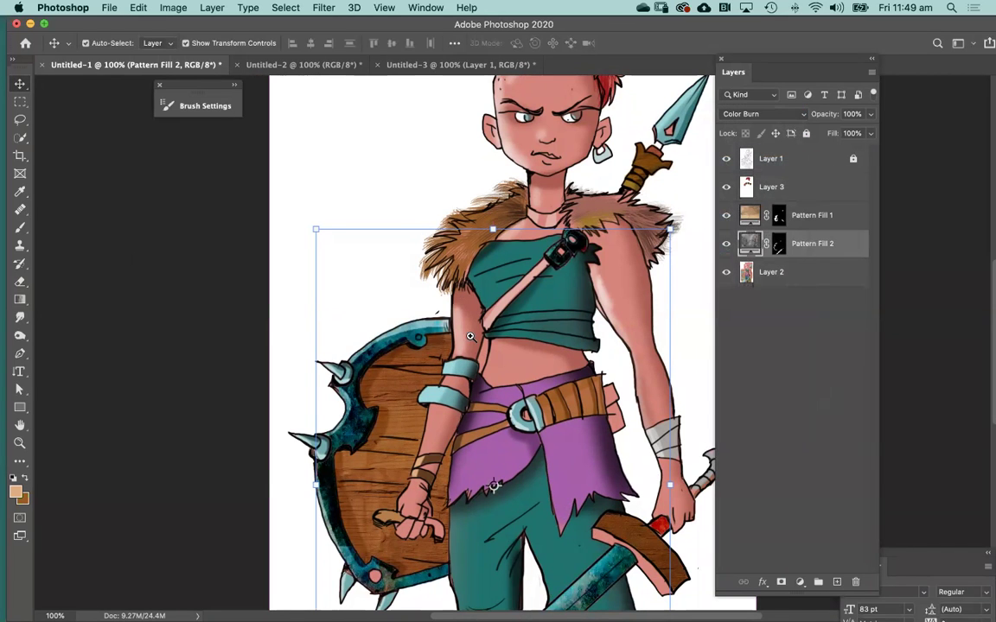
{"action": "left_click", "coordinate": [471, 337], "text": "super"}
{"action": "left_click_drag", "start_coordinate": [454, 335], "coordinate": [536, 143]}
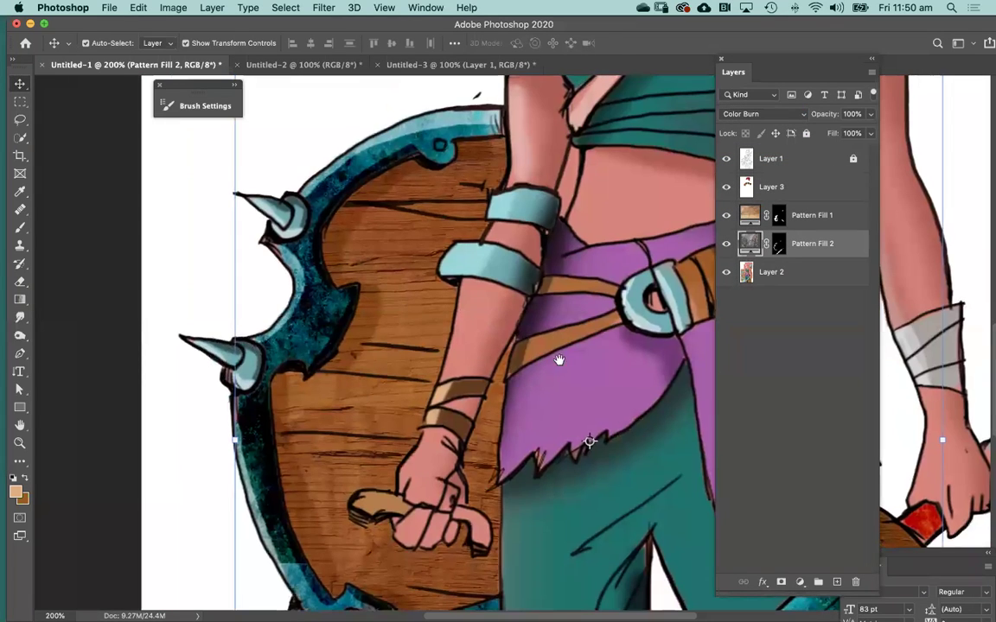
{"action": "scroll", "coordinate": [559, 360], "scroll_direction": "down", "scroll_amount": 5}
{"action": "scroll", "coordinate": [562, 328], "scroll_direction": "down", "scroll_amount": 3}
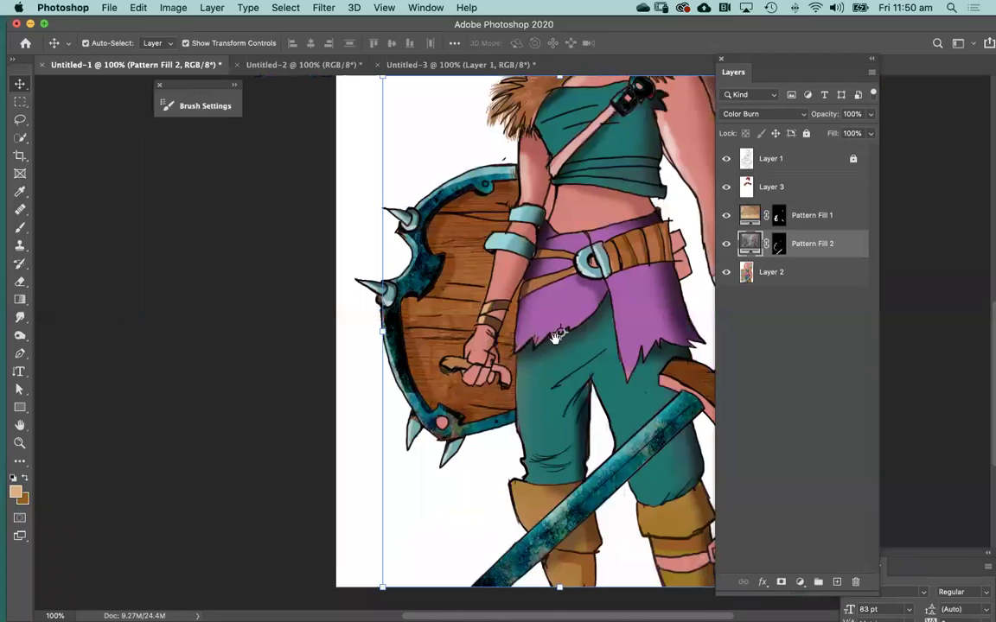
{"action": "left_click_drag", "start_coordinate": [584, 302], "coordinate": [439, 399]}
{"action": "left_click", "coordinate": [670, 207]}
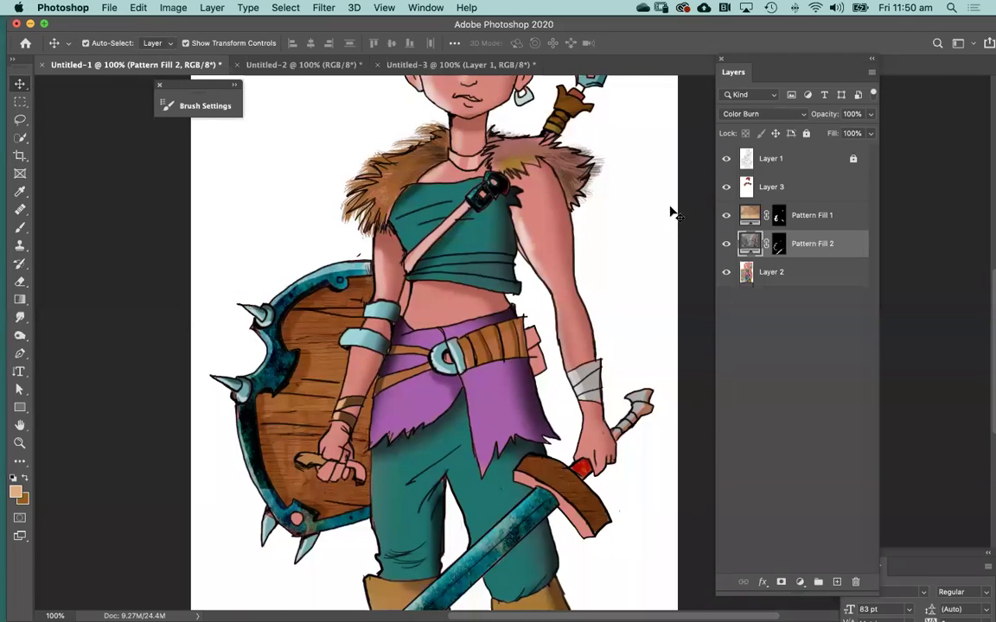
Step: Select the whole purple skirt on Layer 2 with the Quick Selection tool, including the areas above and between the belt straps
{"action": "left_click", "coordinate": [672, 212]}
{"action": "scroll", "coordinate": [649, 237], "scroll_direction": "up", "scroll_amount": 3}
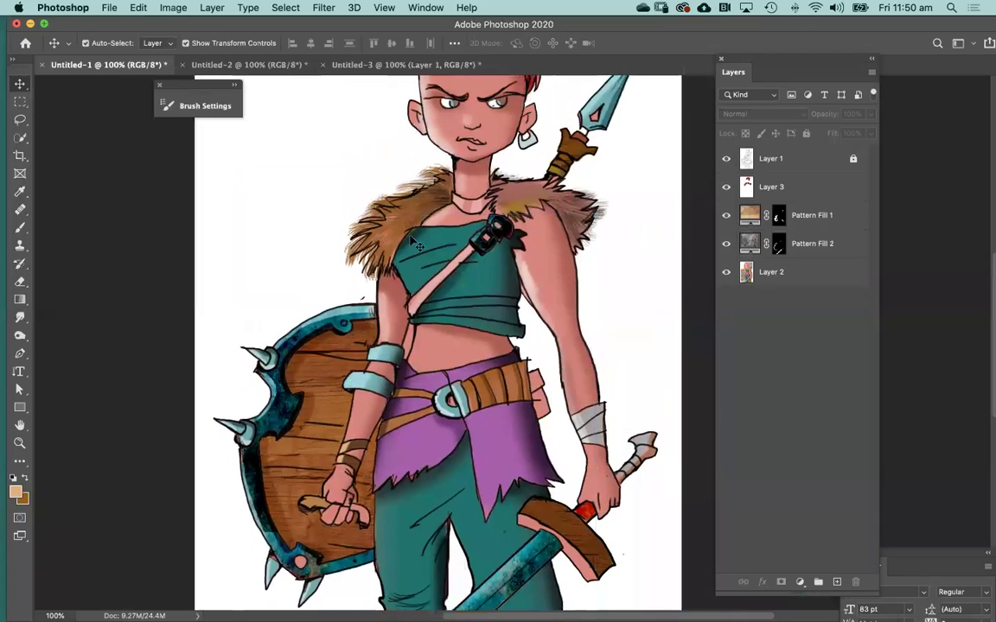
{"action": "left_click", "coordinate": [21, 138]}
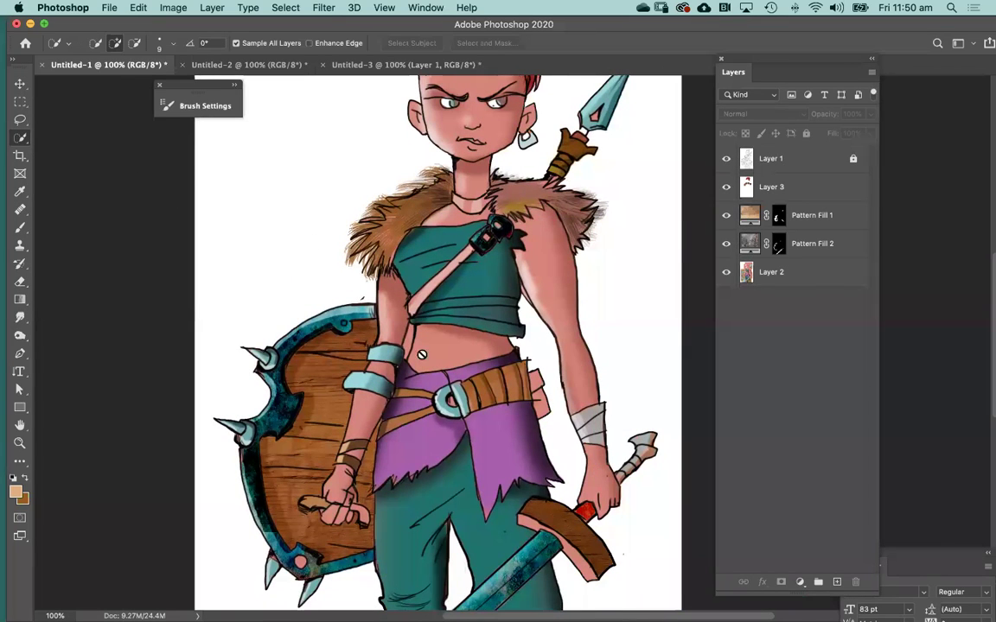
{"action": "left_click", "coordinate": [775, 275]}
{"action": "left_click", "coordinate": [413, 407]}
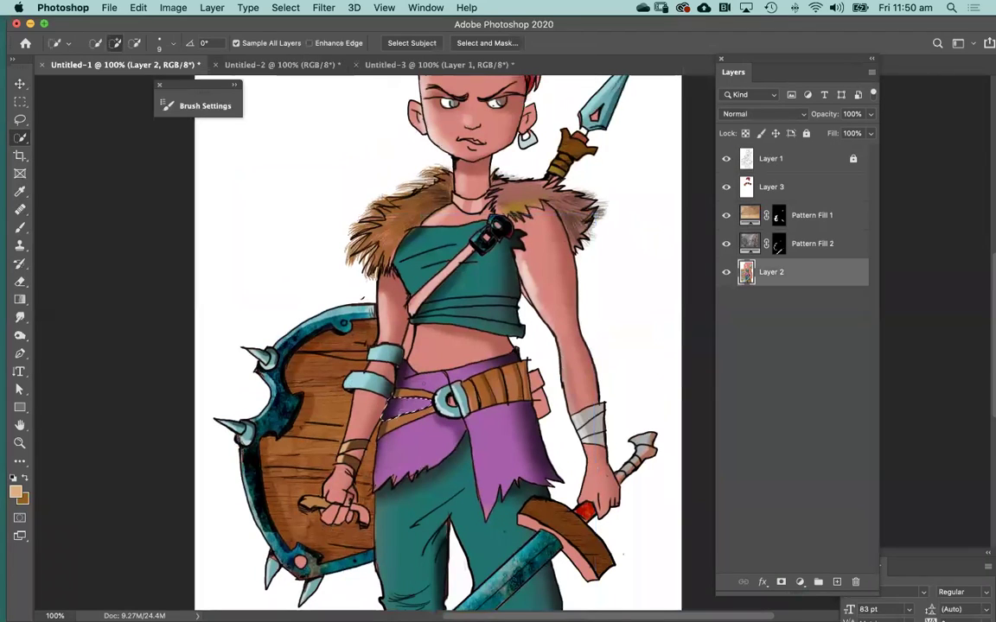
{"action": "left_click_drag", "start_coordinate": [431, 385], "coordinate": [525, 360]}
{"action": "key", "text": "alt"}
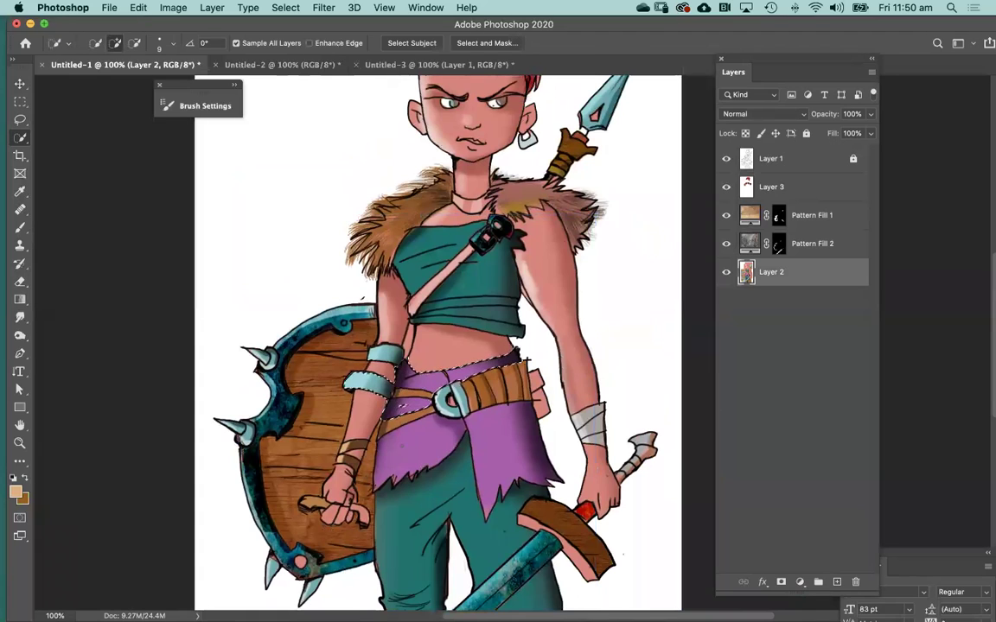
{"action": "left_click_drag", "start_coordinate": [402, 446], "coordinate": [505, 442]}
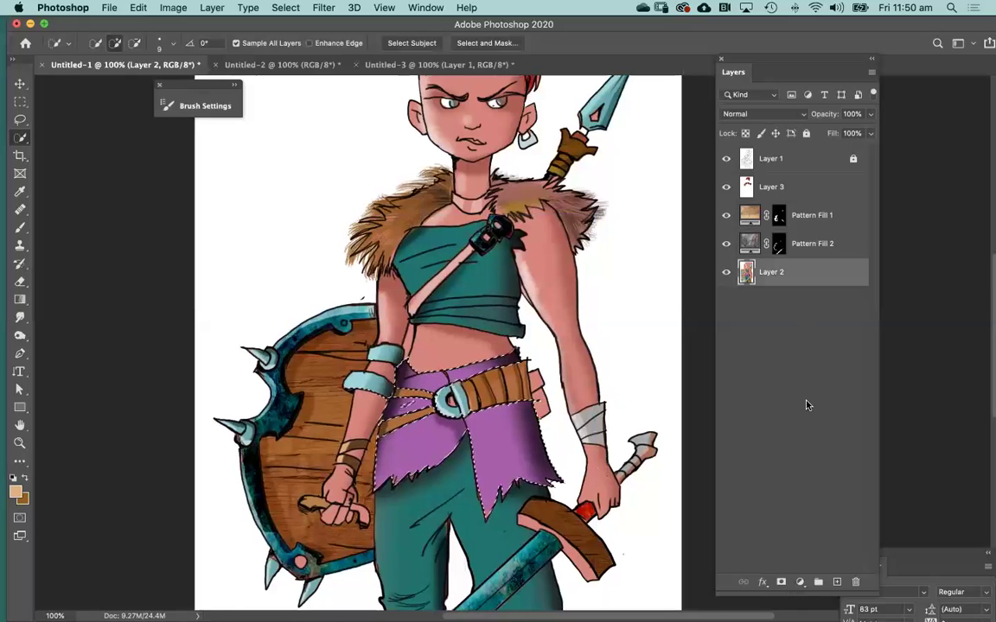
Step: Add a pattern fill layer with the red tartan pattern at 100% scale over the selected skirt
{"action": "left_click", "coordinate": [799, 582]}
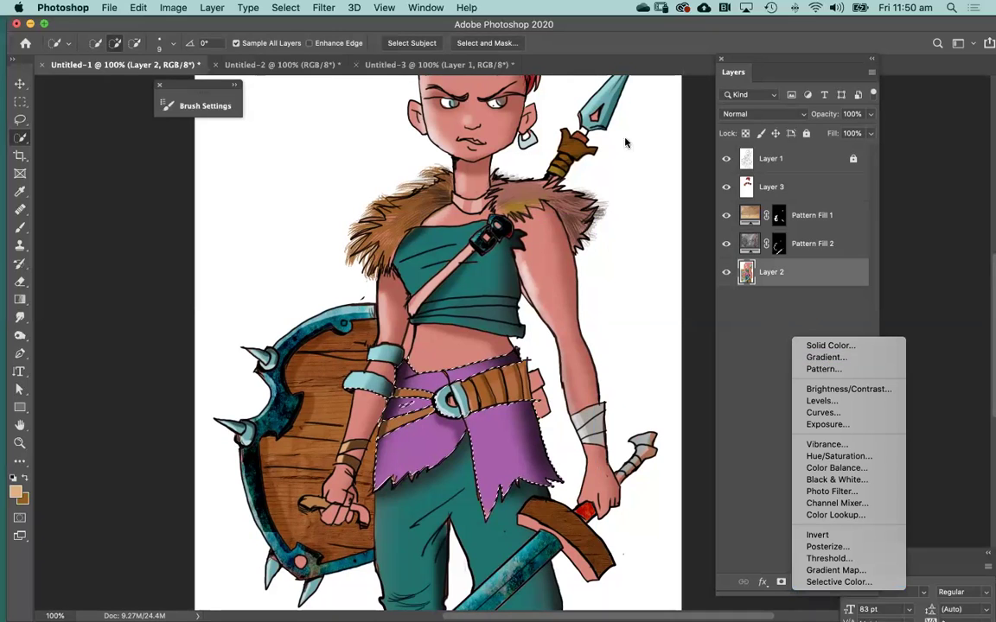
{"action": "left_click", "coordinate": [821, 369]}
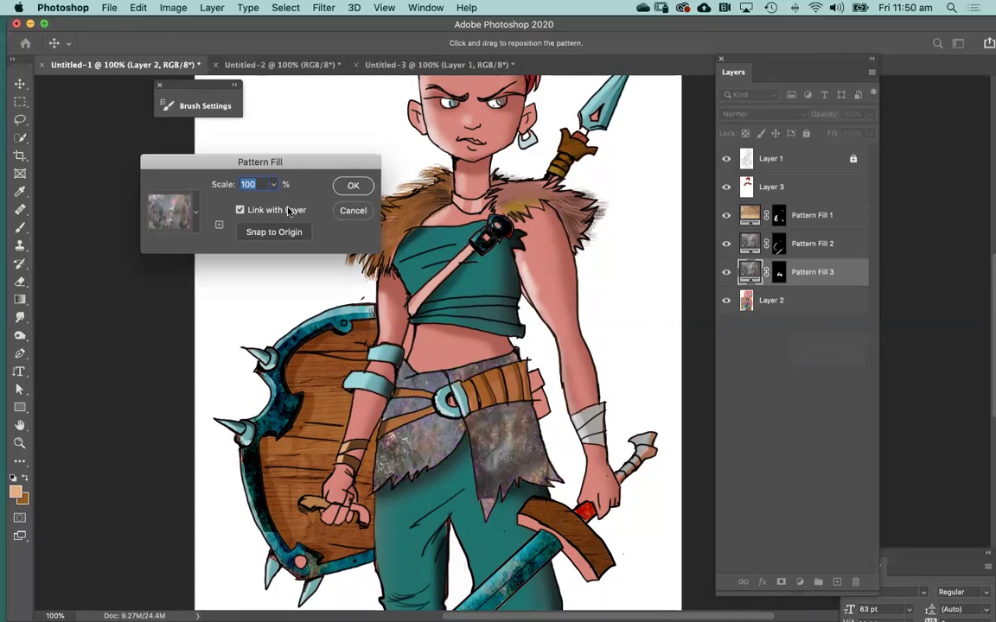
{"action": "left_click", "coordinate": [194, 213]}
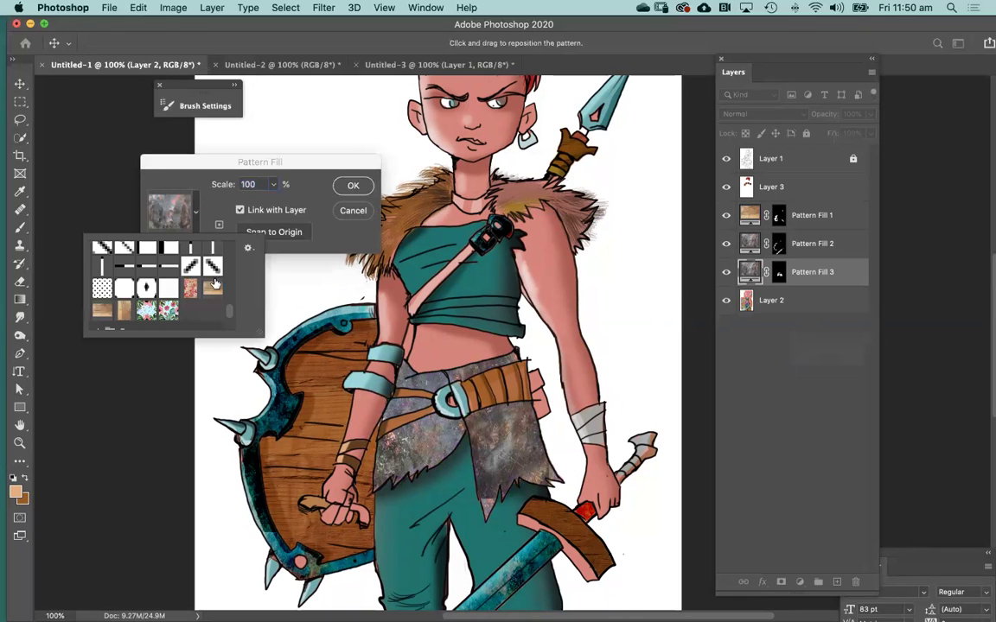
{"action": "left_click_drag", "start_coordinate": [232, 320], "coordinate": [232, 272]}
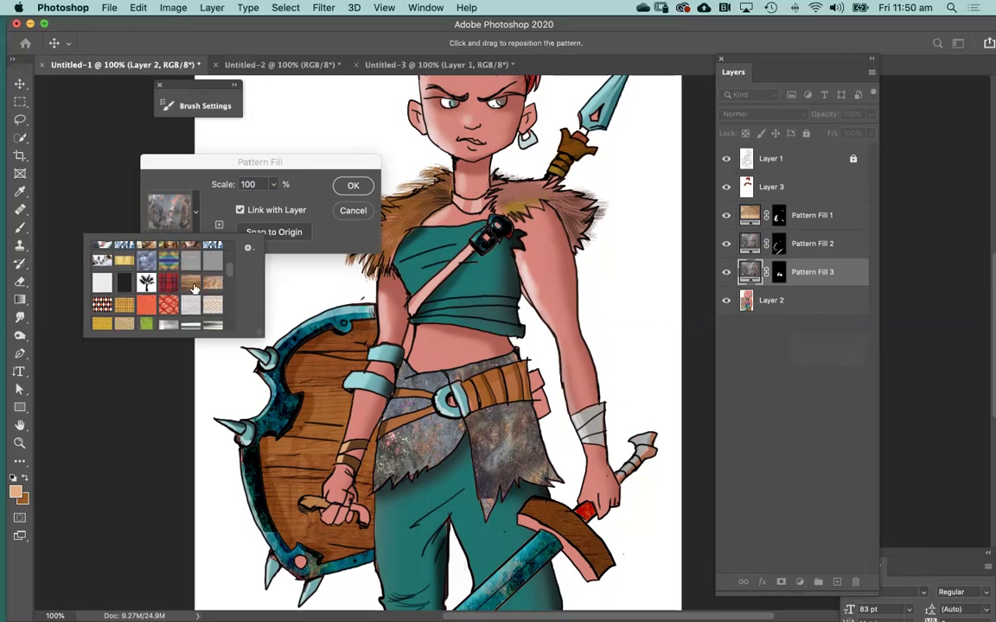
{"action": "left_click", "coordinate": [169, 287]}
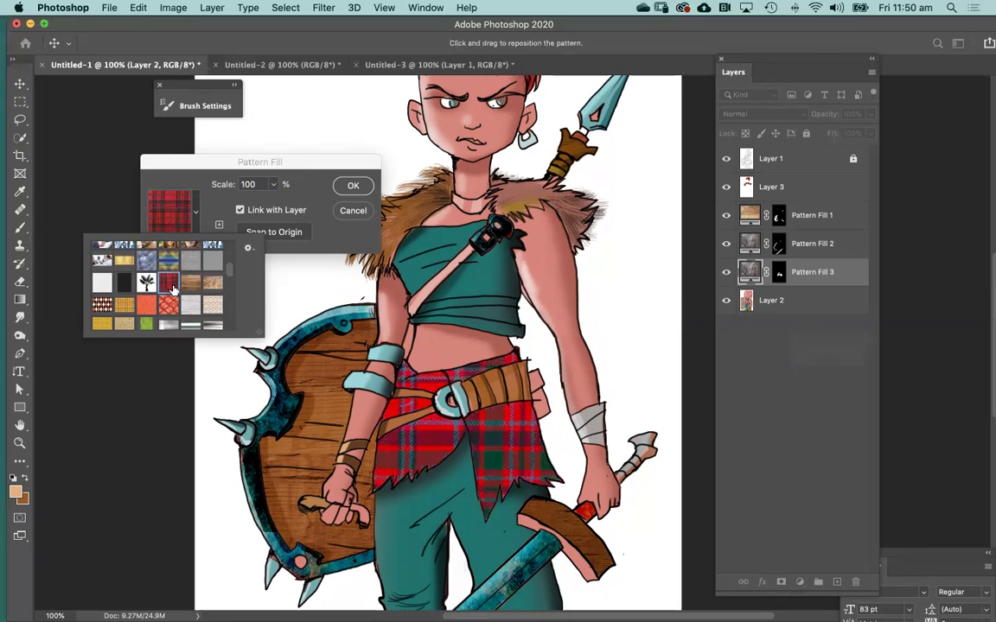
{"action": "left_click", "coordinate": [353, 187]}
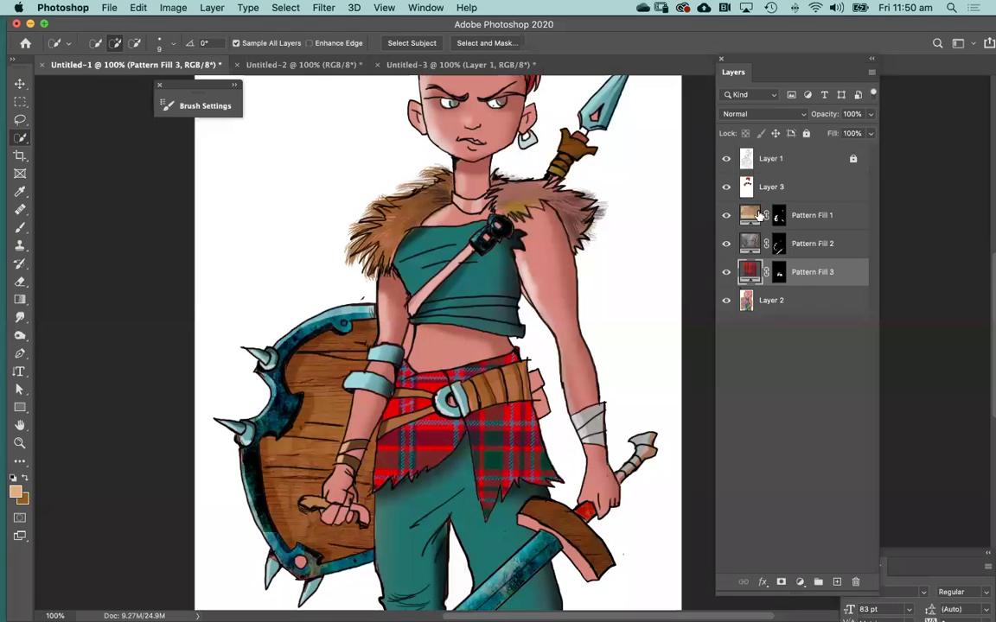
Step: Set the tartan fill layer's blend mode to Subtract, check the whole figure, and deselect the layer
{"action": "left_click", "coordinate": [753, 116]}
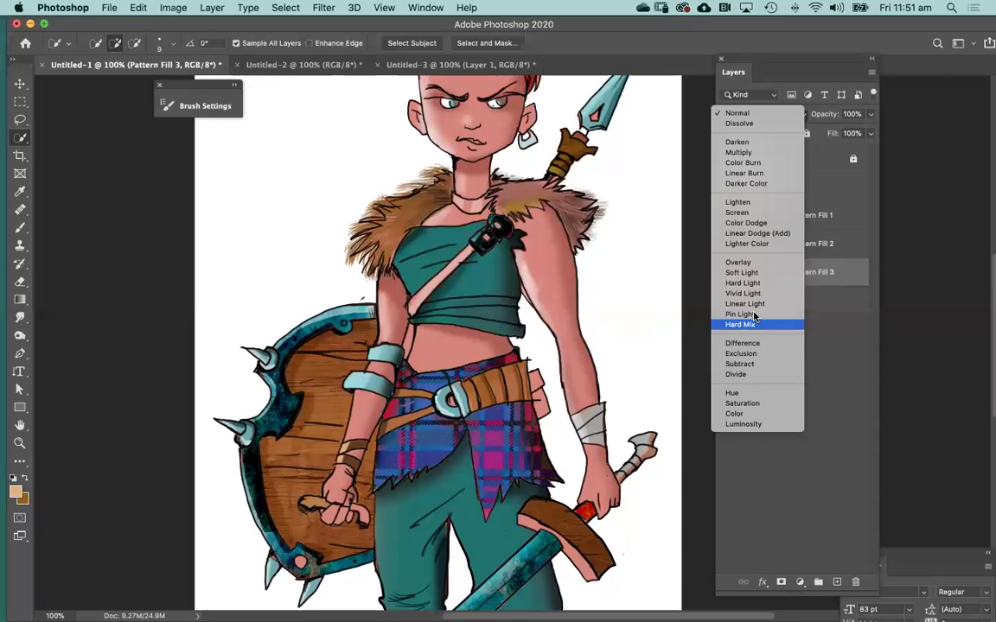
{"action": "left_click", "coordinate": [748, 364]}
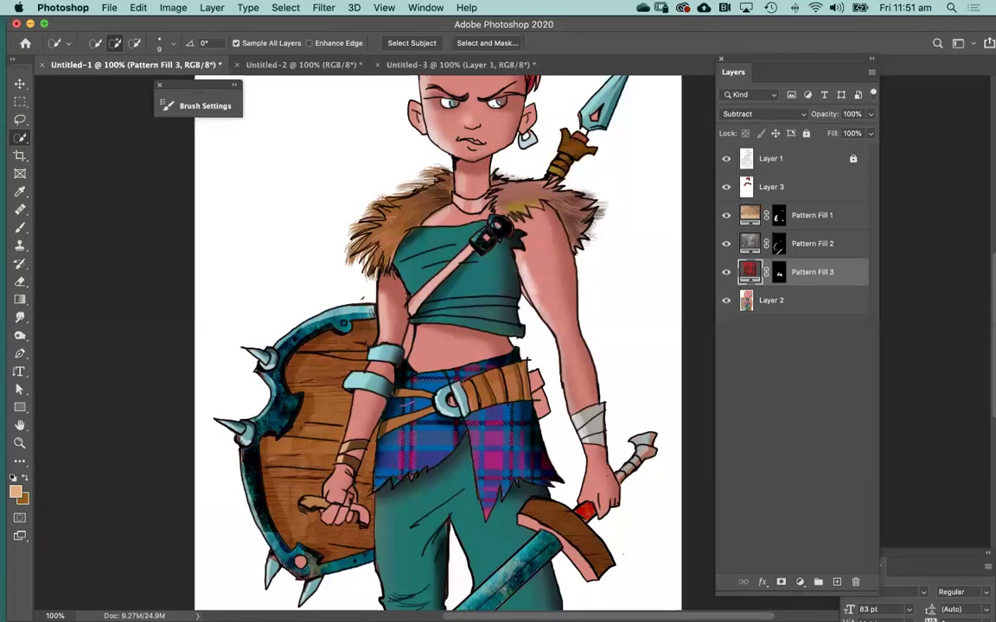
{"action": "key", "text": "super+minus"}
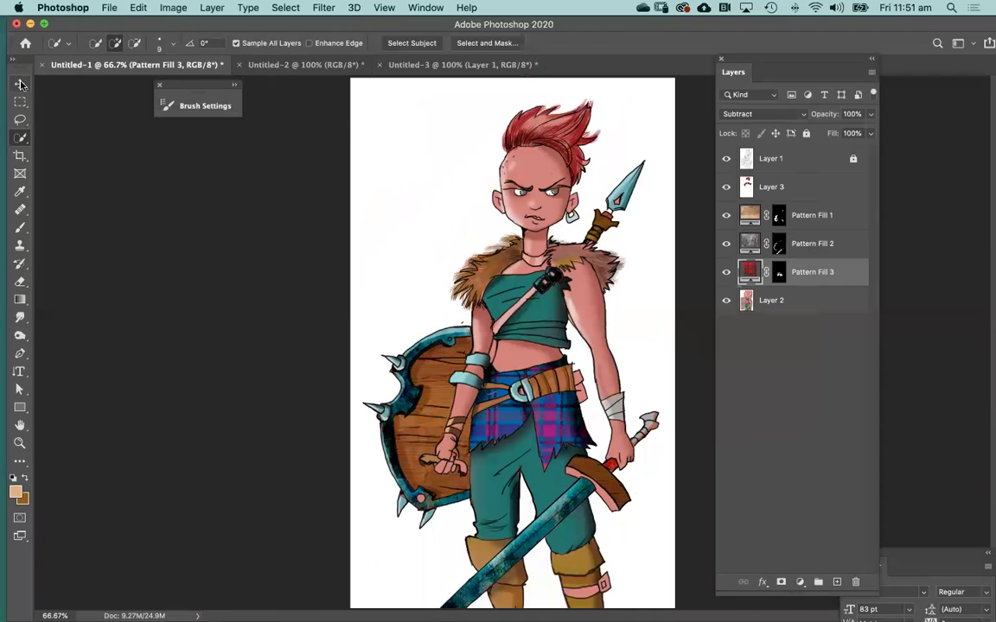
{"action": "left_click", "coordinate": [20, 83]}
{"action": "left_click", "coordinate": [198, 202]}
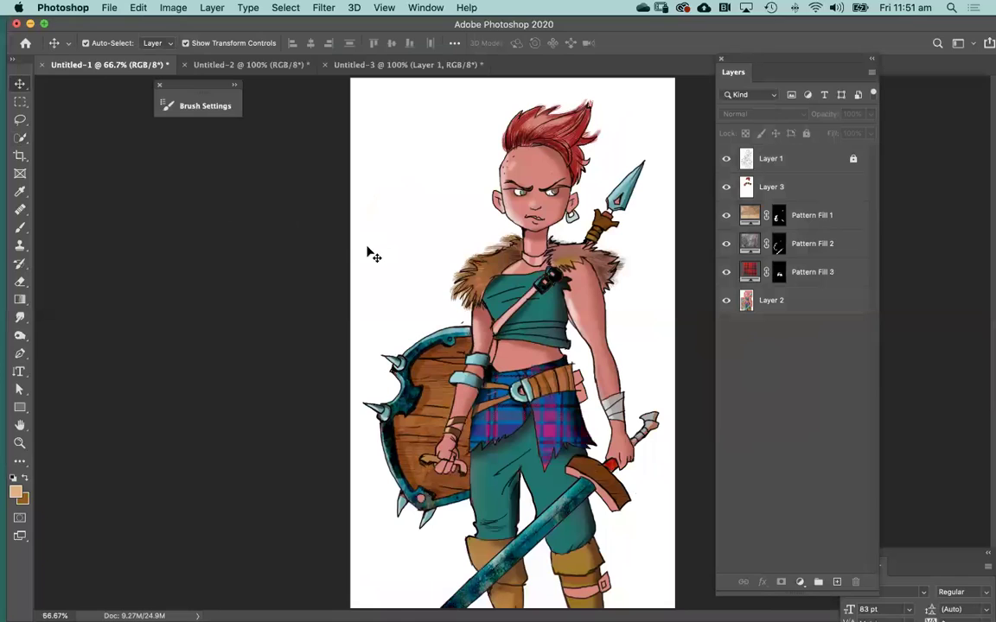